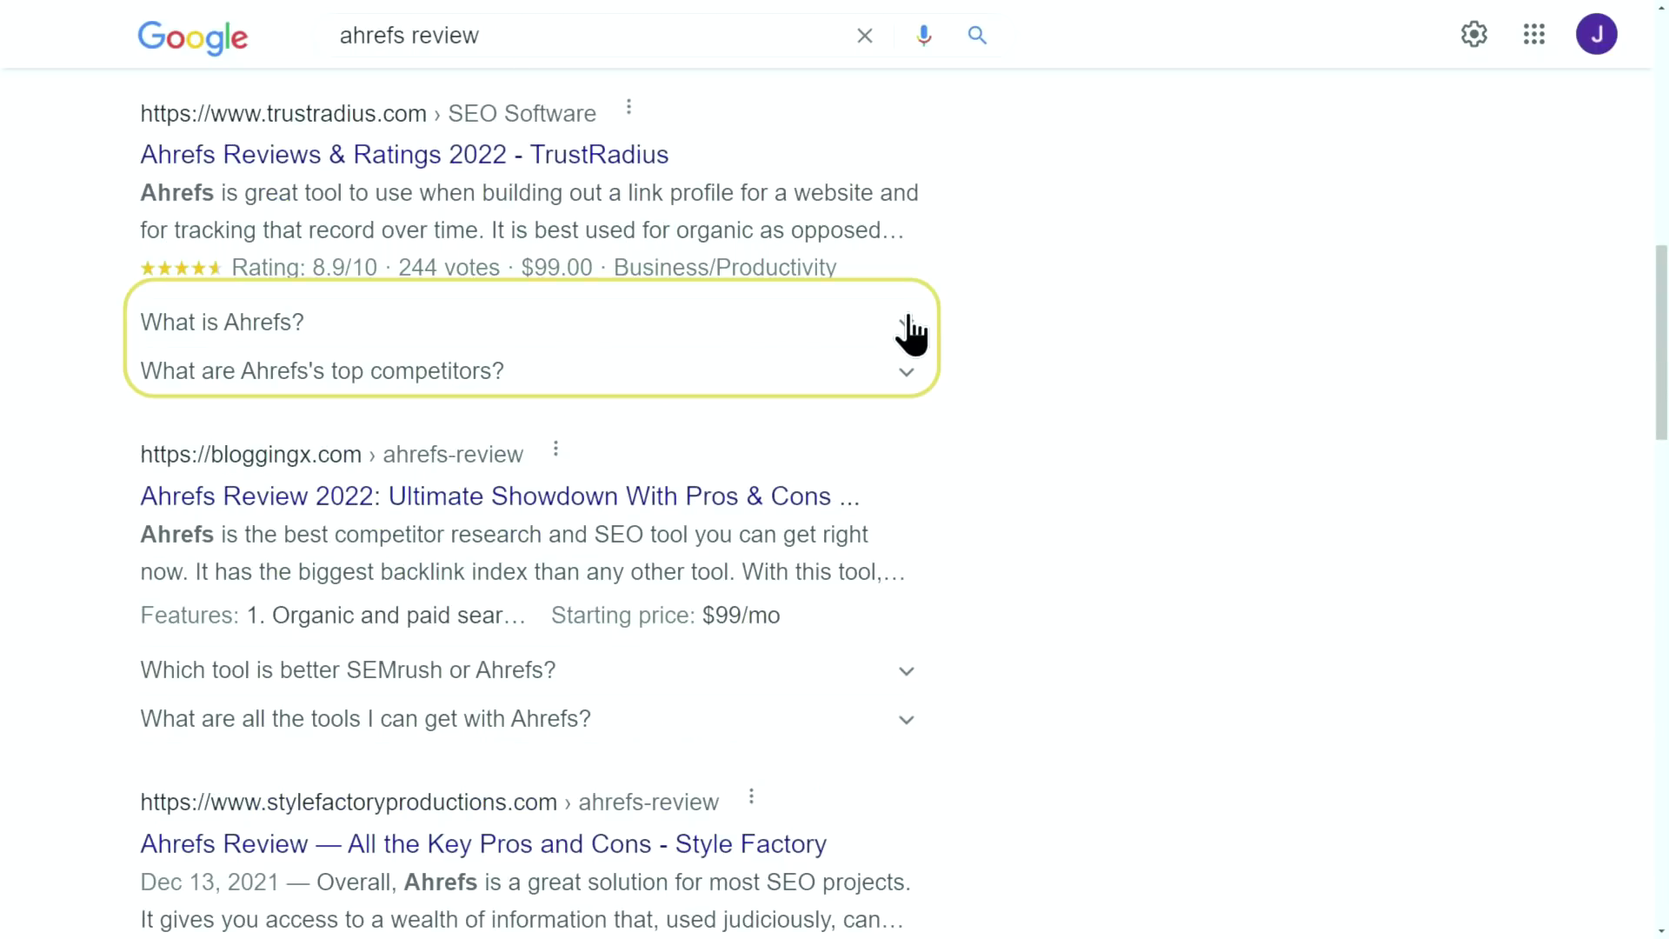
Step: Expand the FAQ answers for "What is Ahrefs?" under the TrustRadius result and "What are the best Surfing Lessons in Bali?" under the Viator result
{"action": "left_click", "coordinate": [905, 322]}
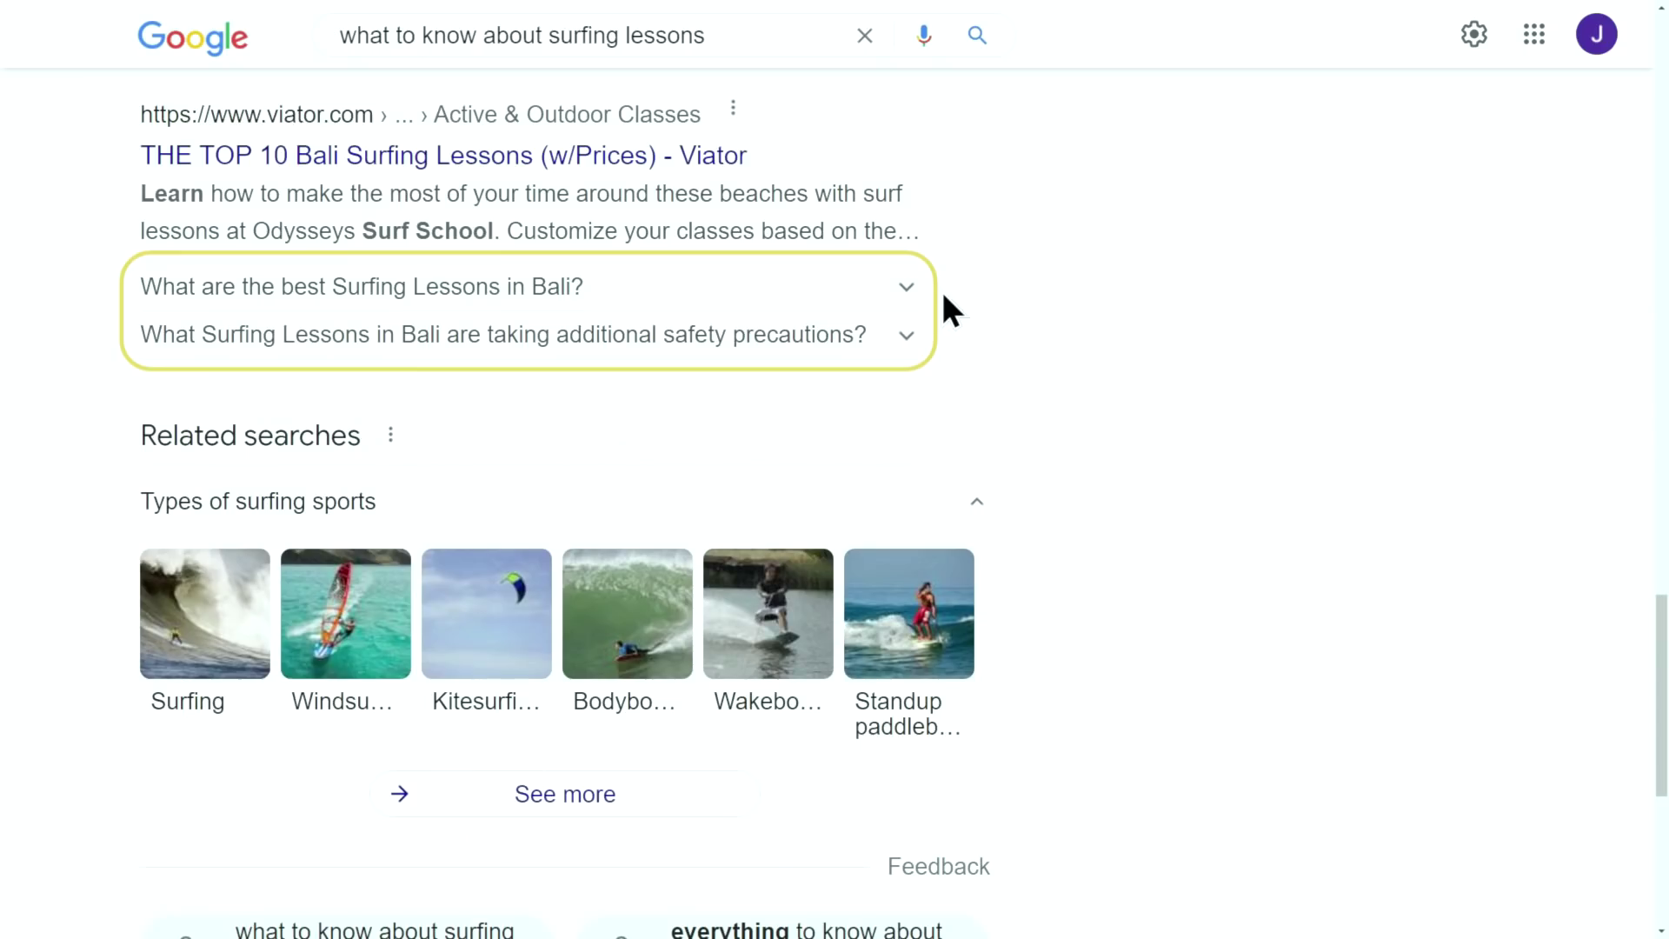
{"action": "left_click", "coordinate": [904, 289]}
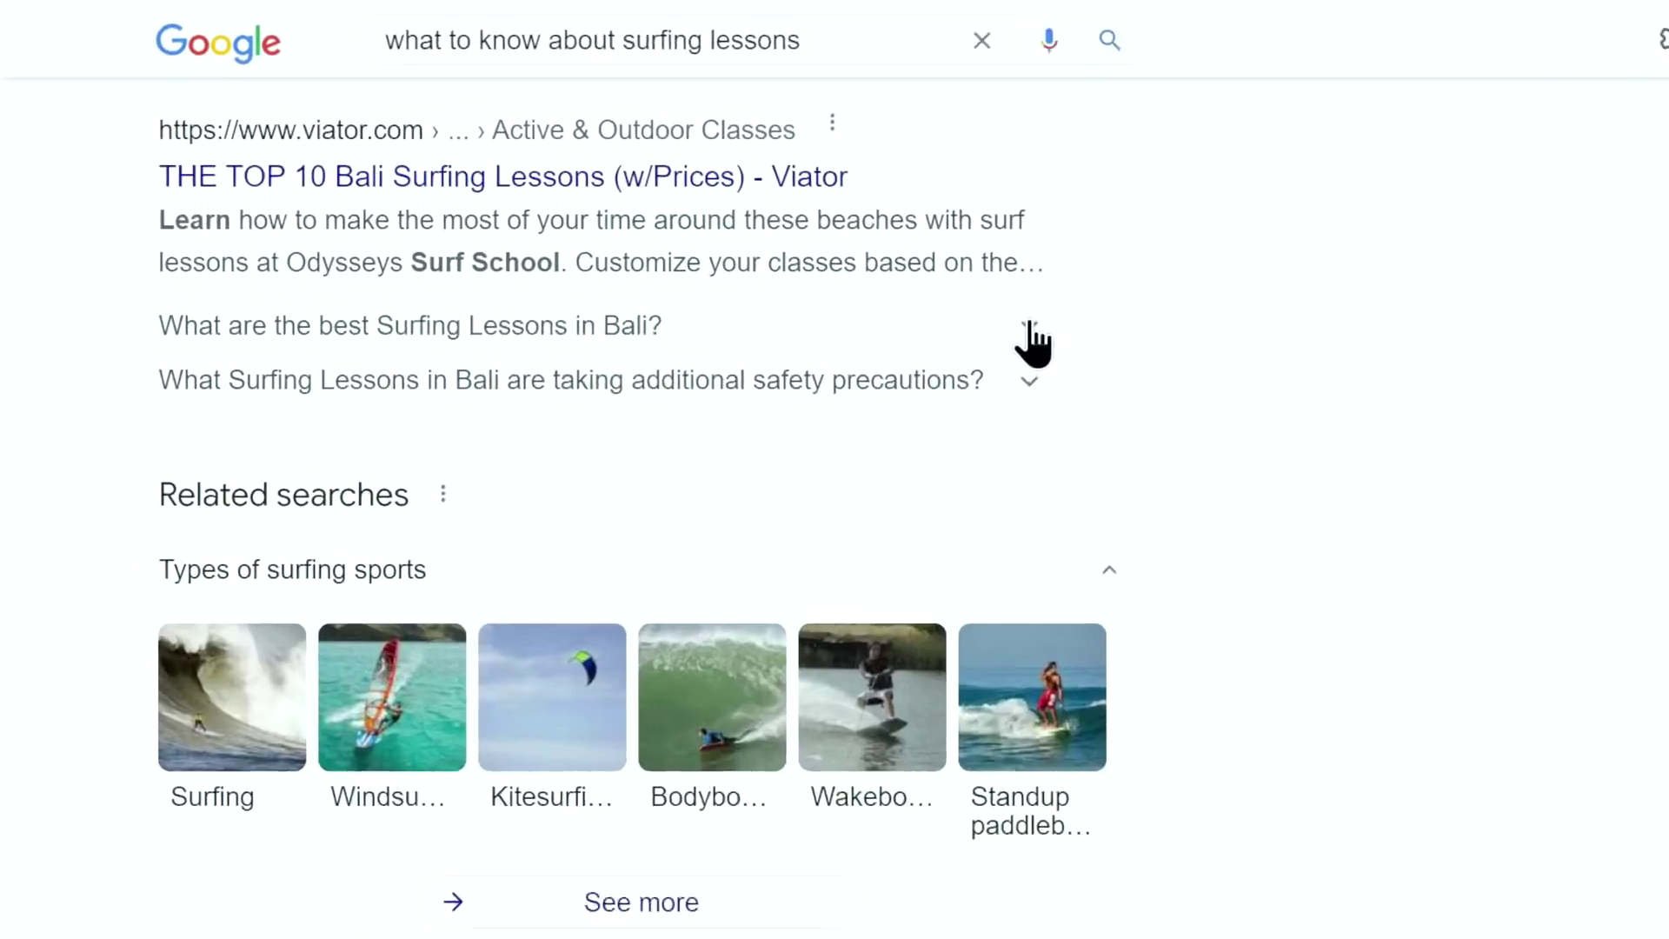
{"action": "left_click", "coordinate": [1022, 326]}
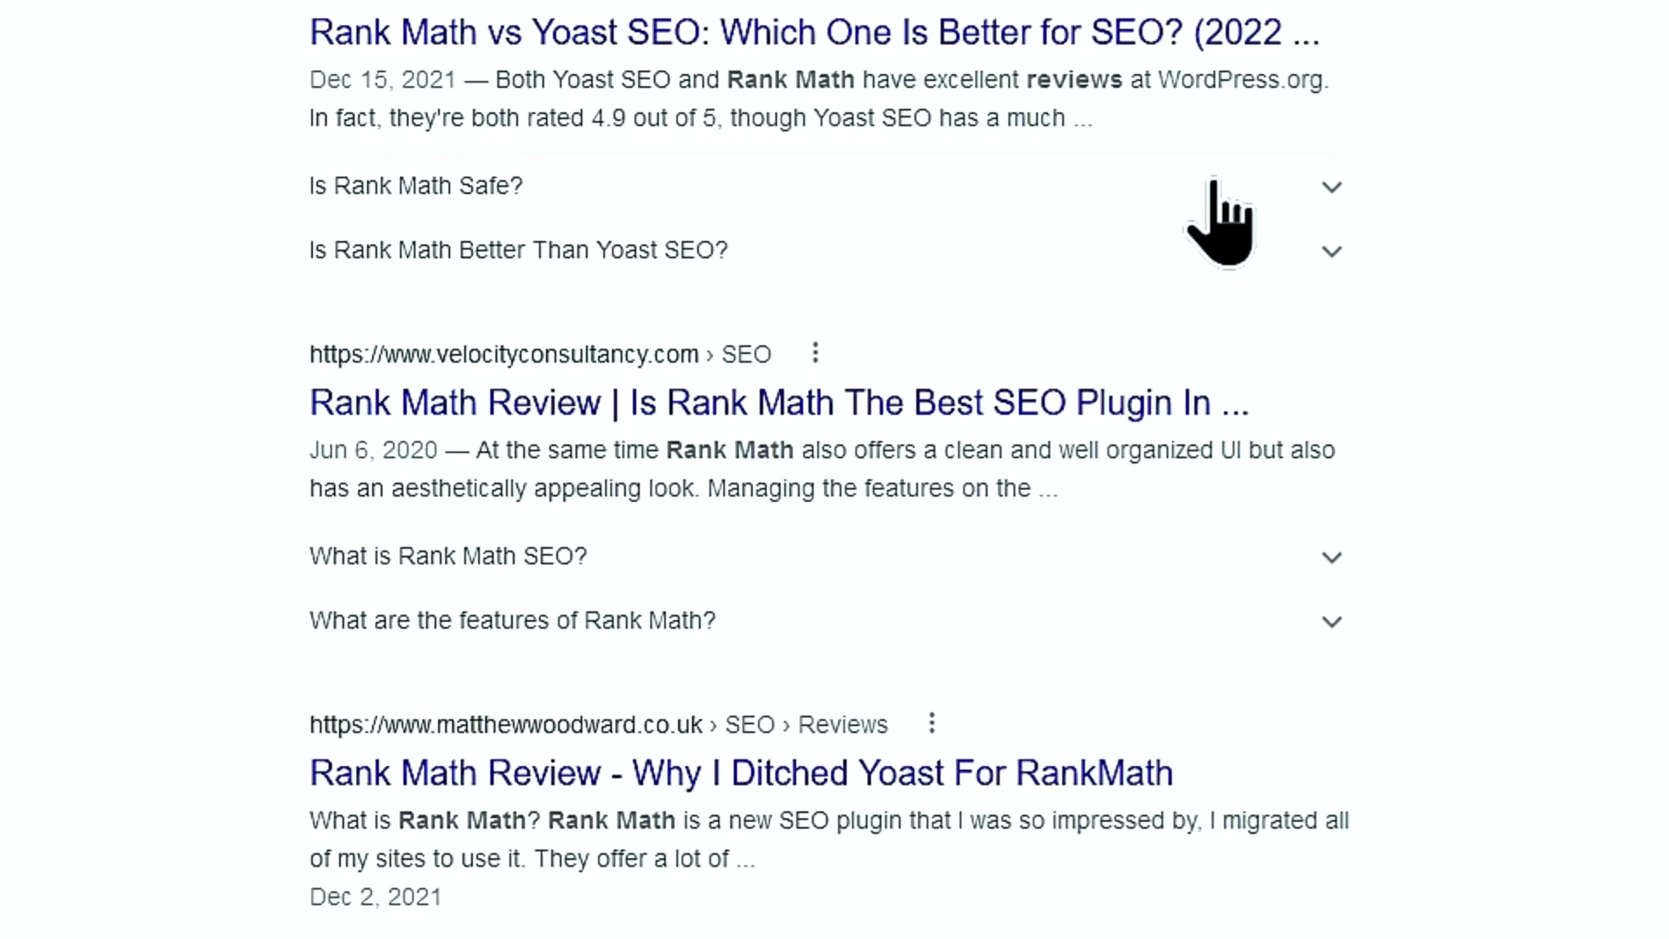
Step: Expand and collapse the FAQ questions "Is Rank Math Safe?" and "Is Rank Math Better Than Yoast SEO?" under the Rank Math vs Yoast result
{"action": "left_click", "coordinate": [1212, 185]}
{"action": "left_click", "coordinate": [1212, 185]}
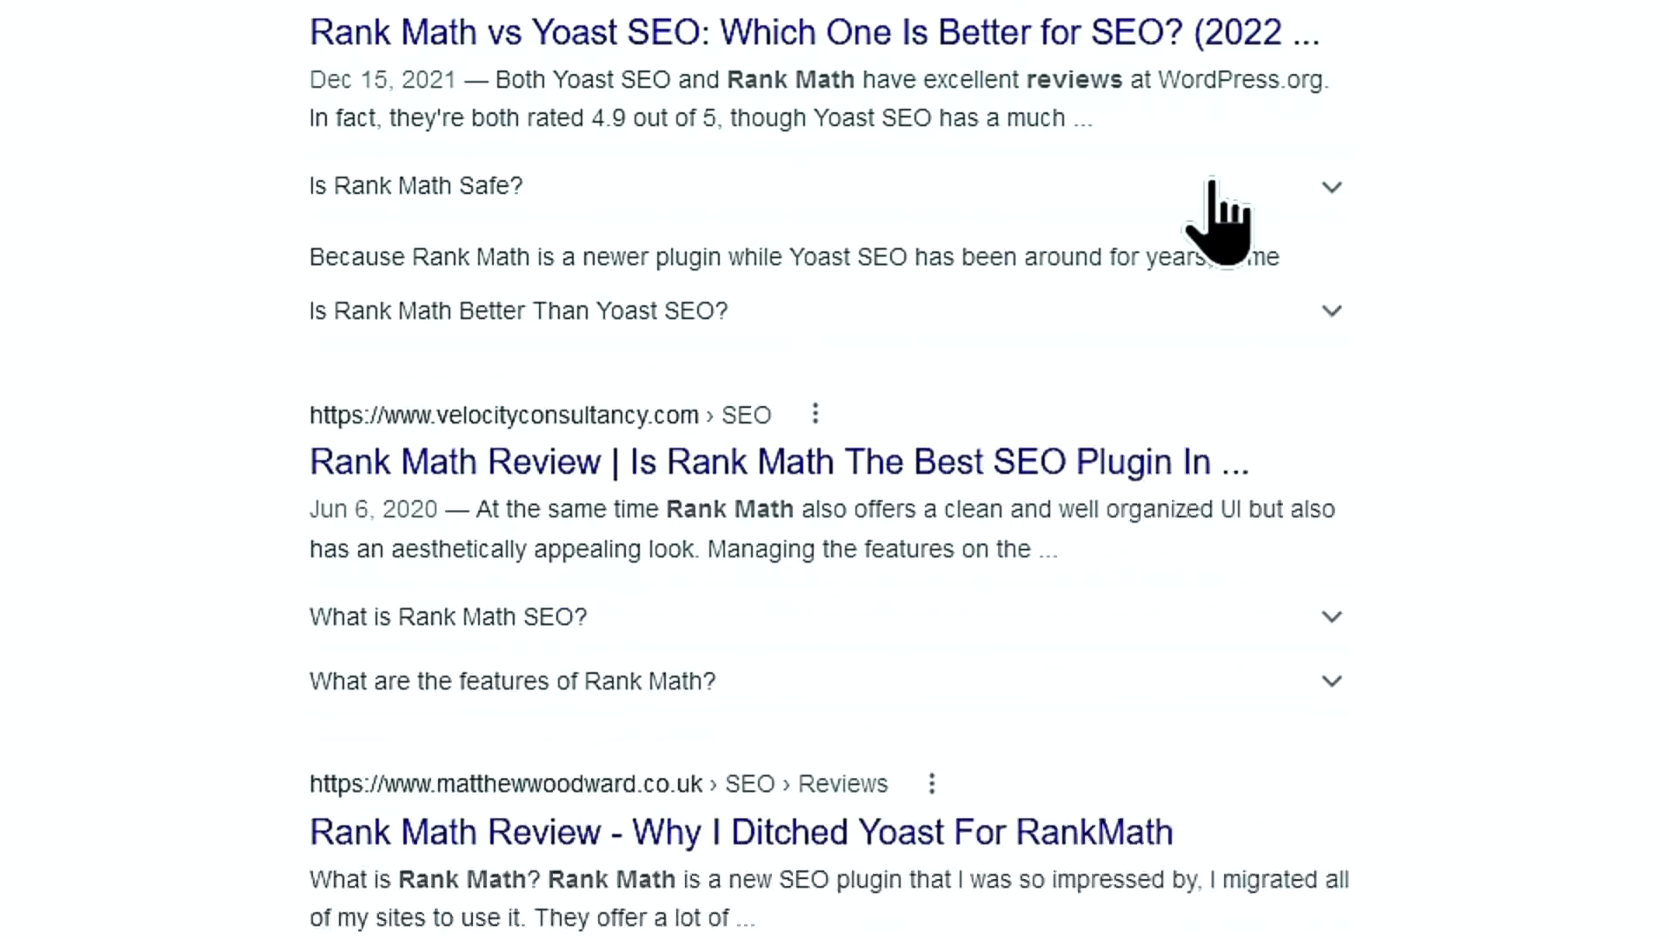
{"action": "left_click", "coordinate": [1216, 259]}
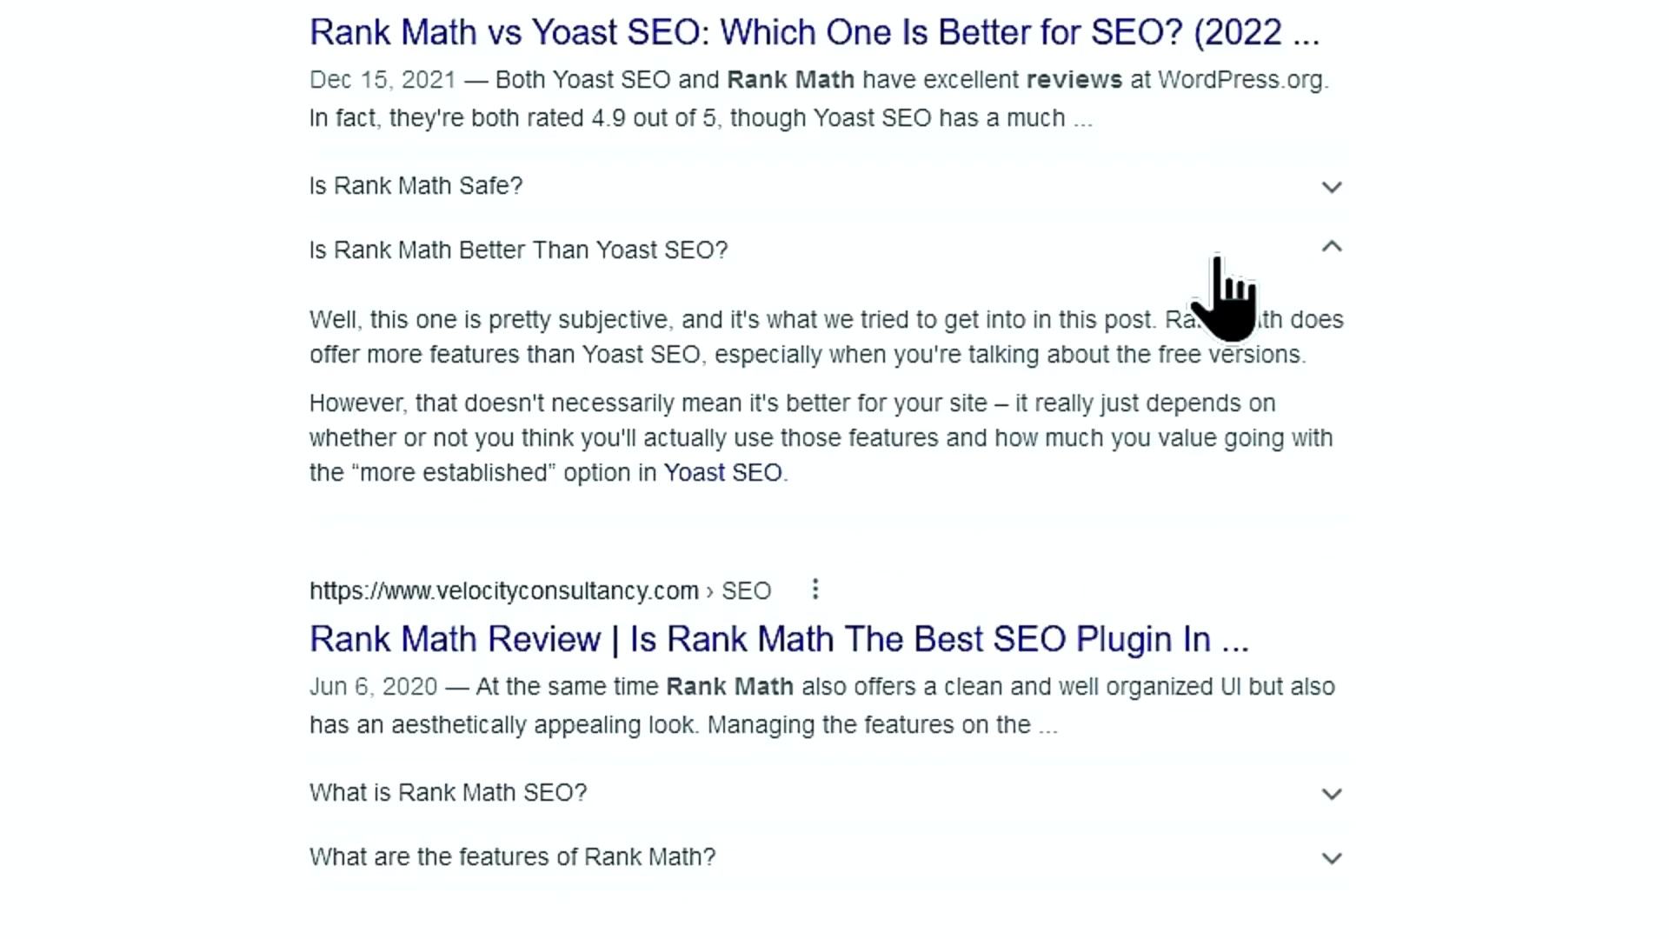
{"action": "left_click", "coordinate": [1223, 252]}
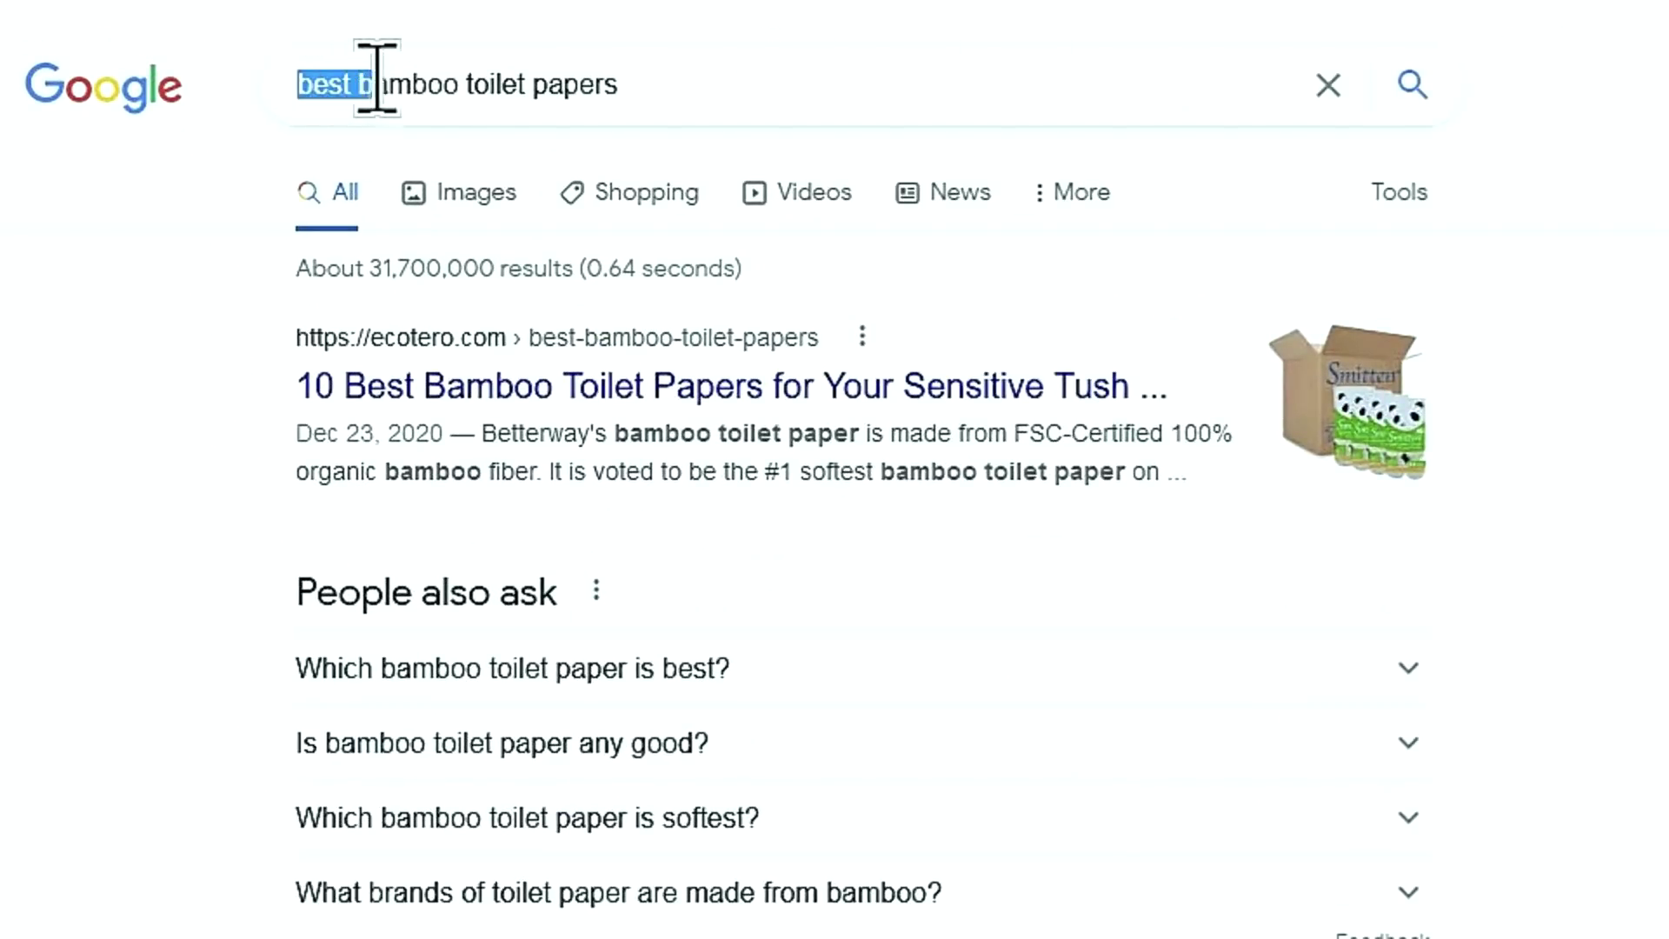
Step: Review the results for "best bamboo toilet papers" and expand the related questions on which is best and whether it blocks toilets
{"action": "left_click_drag", "start_coordinate": [604, 84], "coordinate": [652, 82]}
{"action": "scroll", "coordinate": [1472, 243], "scroll_direction": "down", "scroll_amount": 2}
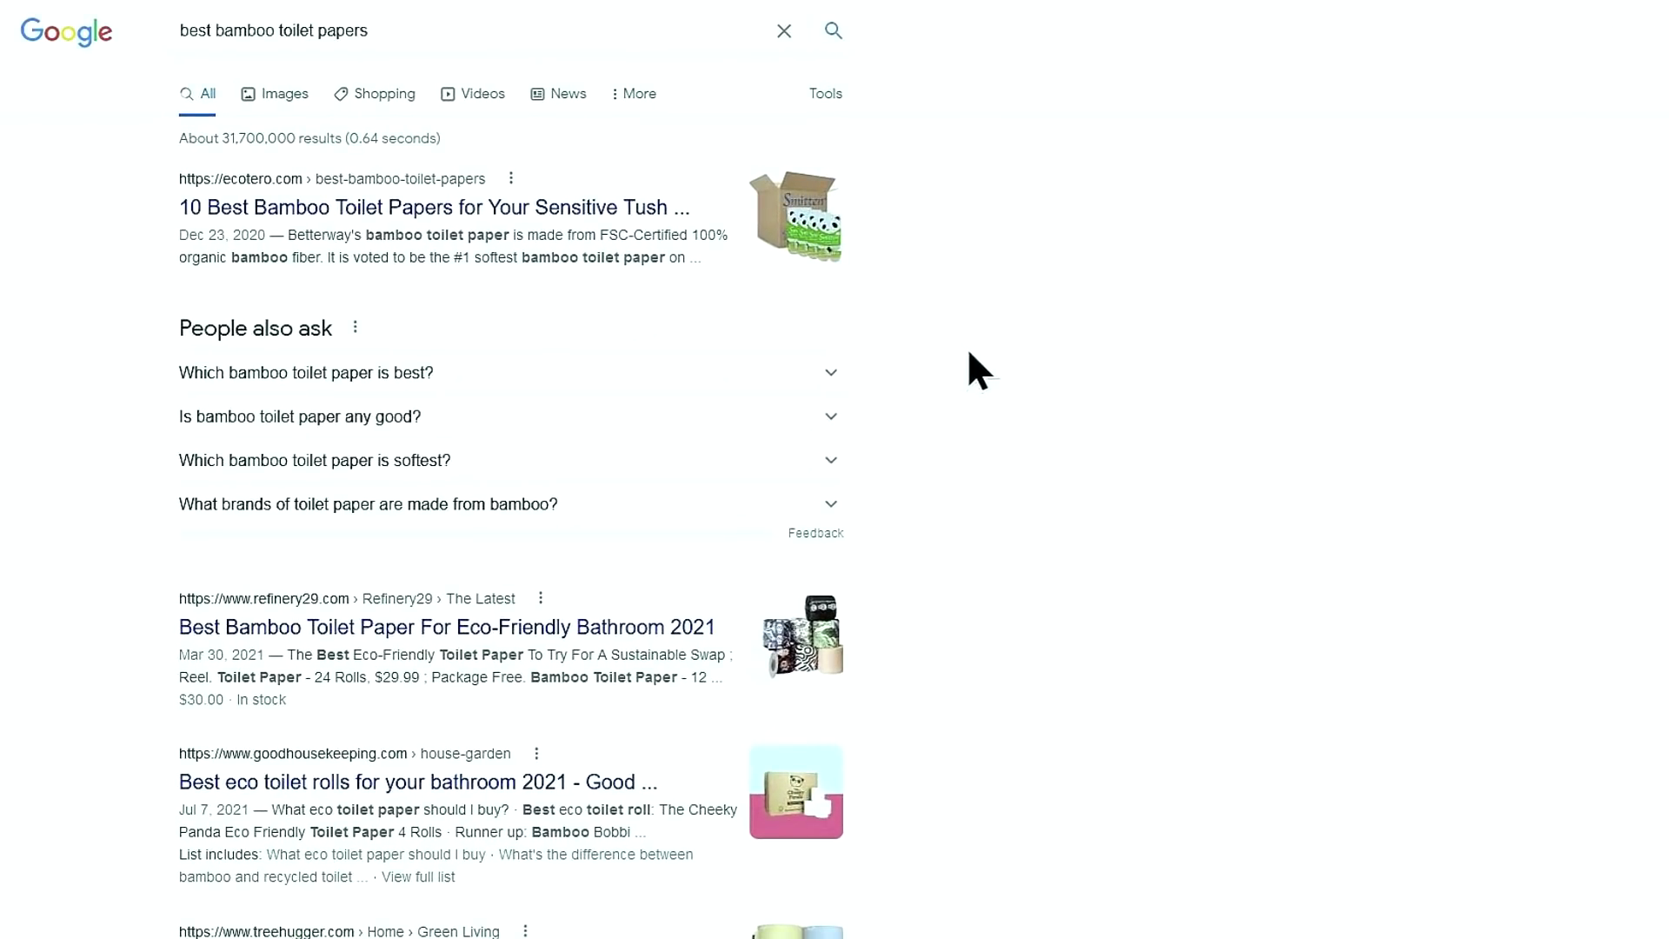
{"action": "left_click_drag", "start_coordinate": [536, 39], "coordinate": [140, 37]}
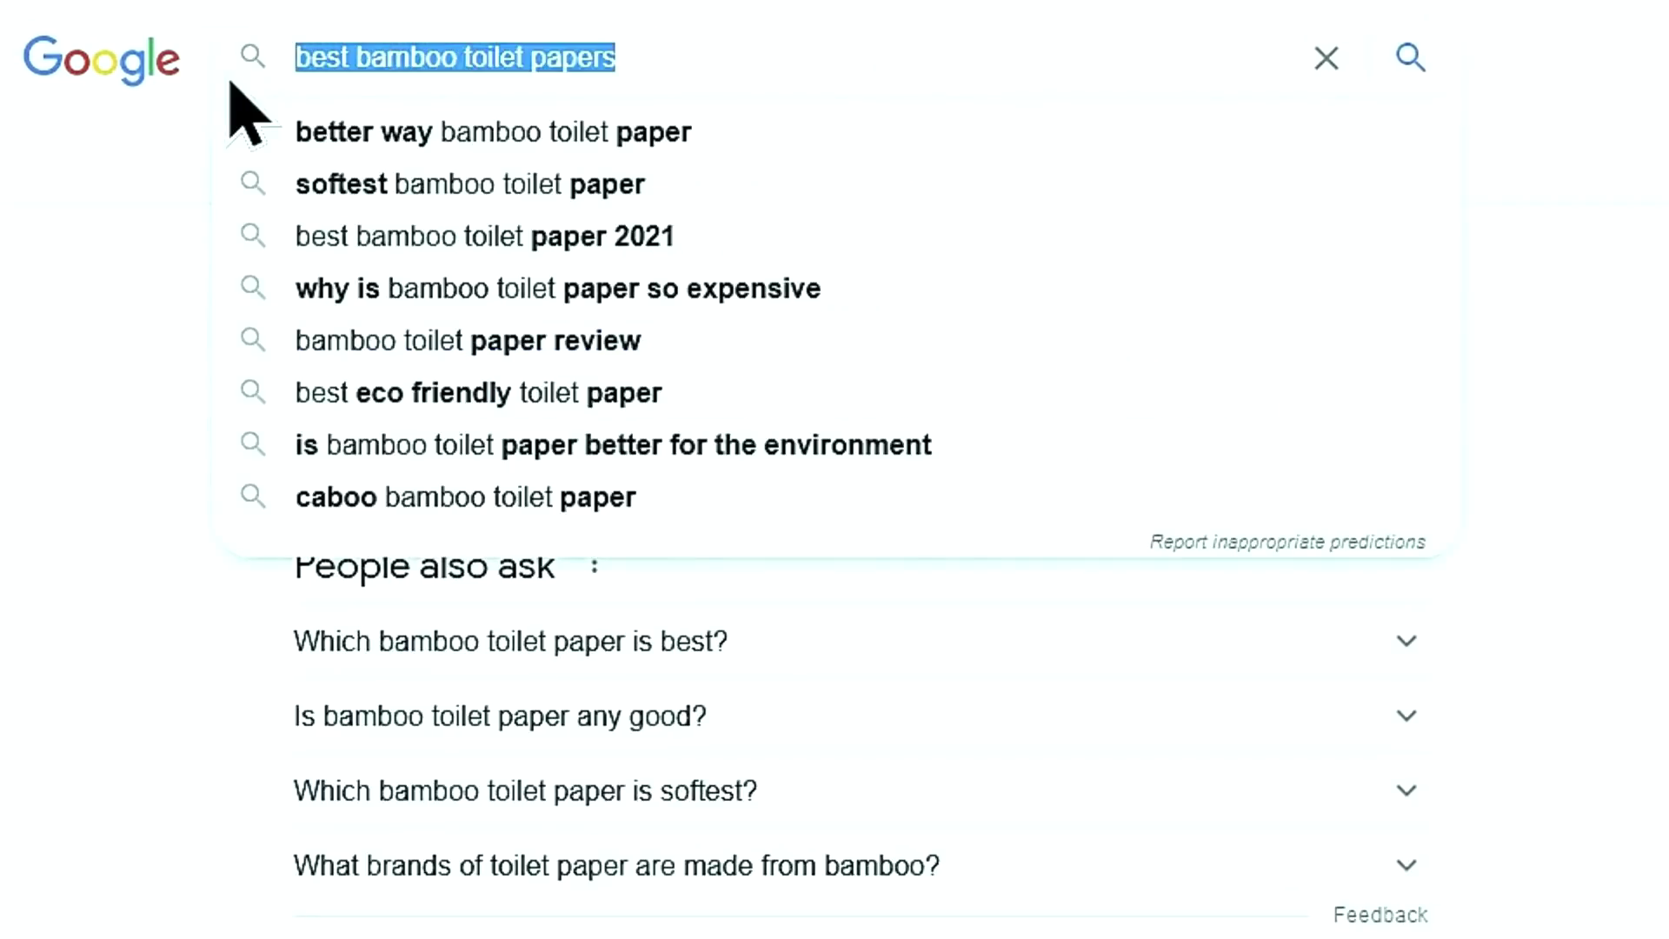
{"action": "scroll", "coordinate": [231, 82], "scroll_direction": "down", "scroll_amount": 5}
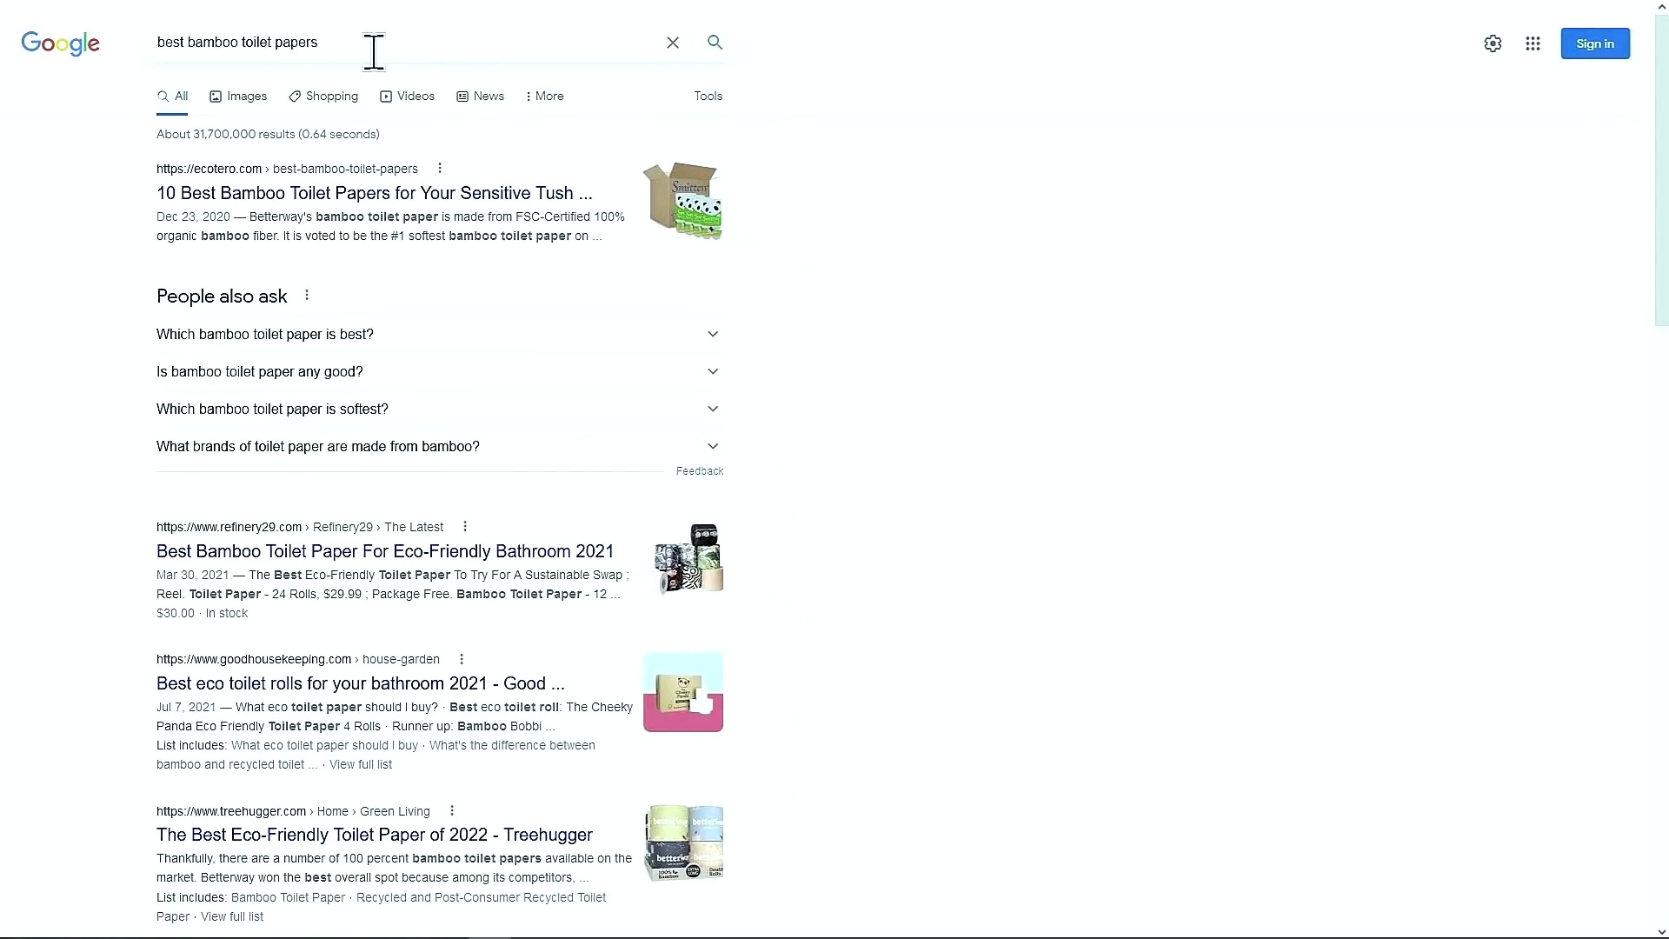
{"action": "left_click", "coordinate": [417, 337]}
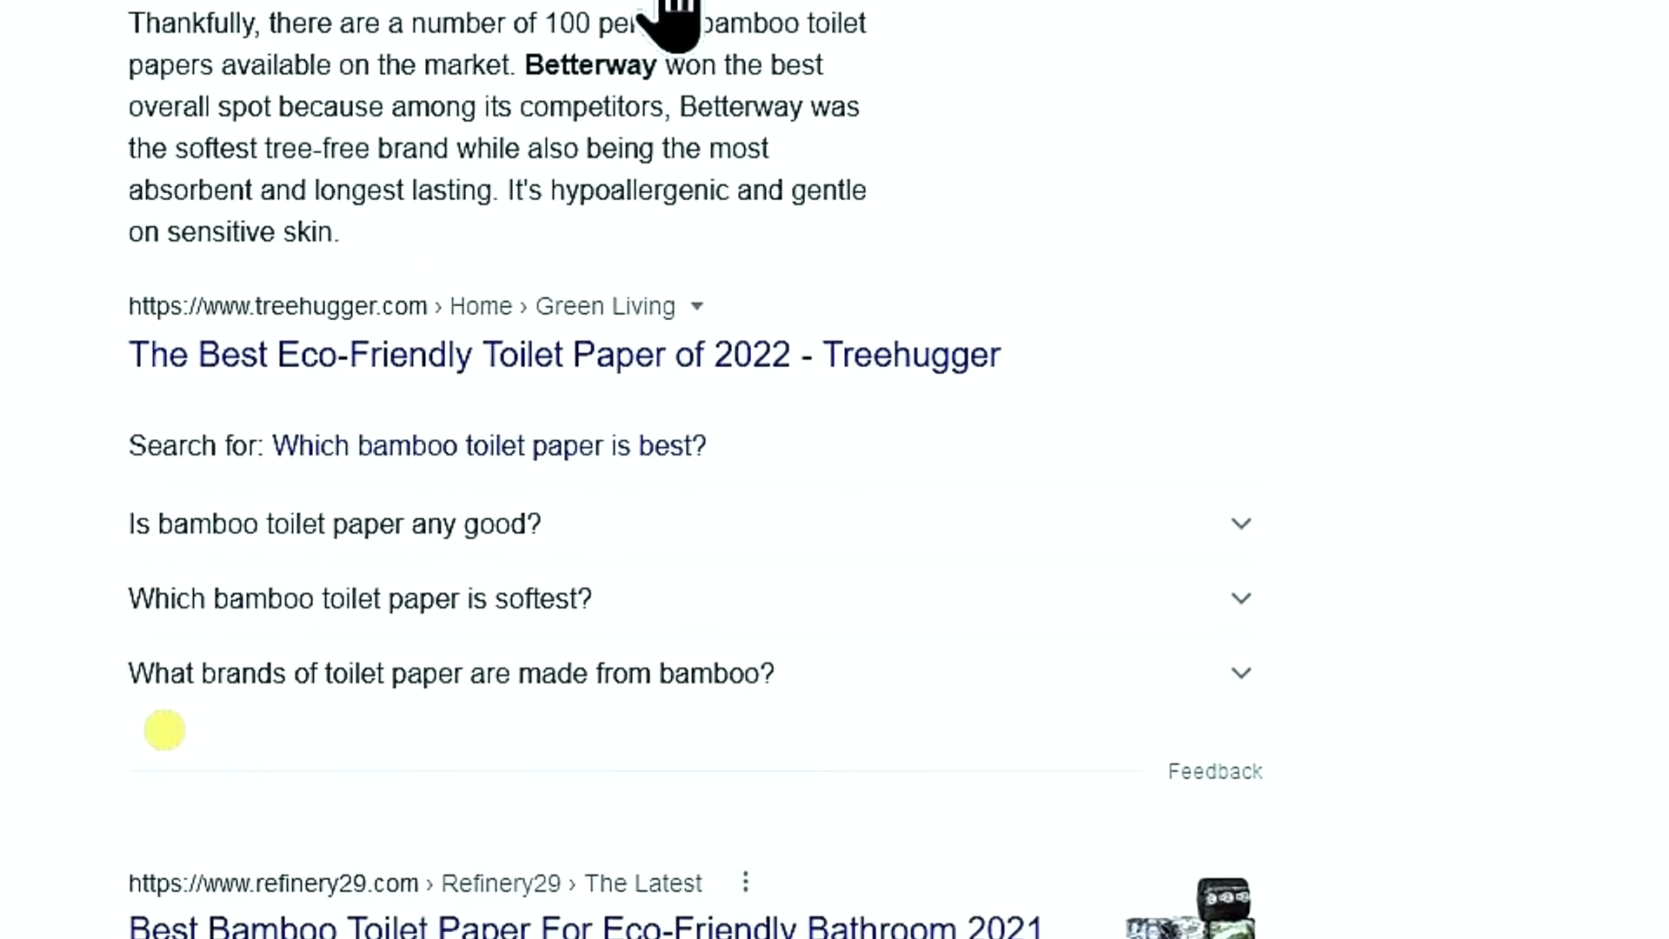
{"action": "left_click", "coordinate": [733, 543]}
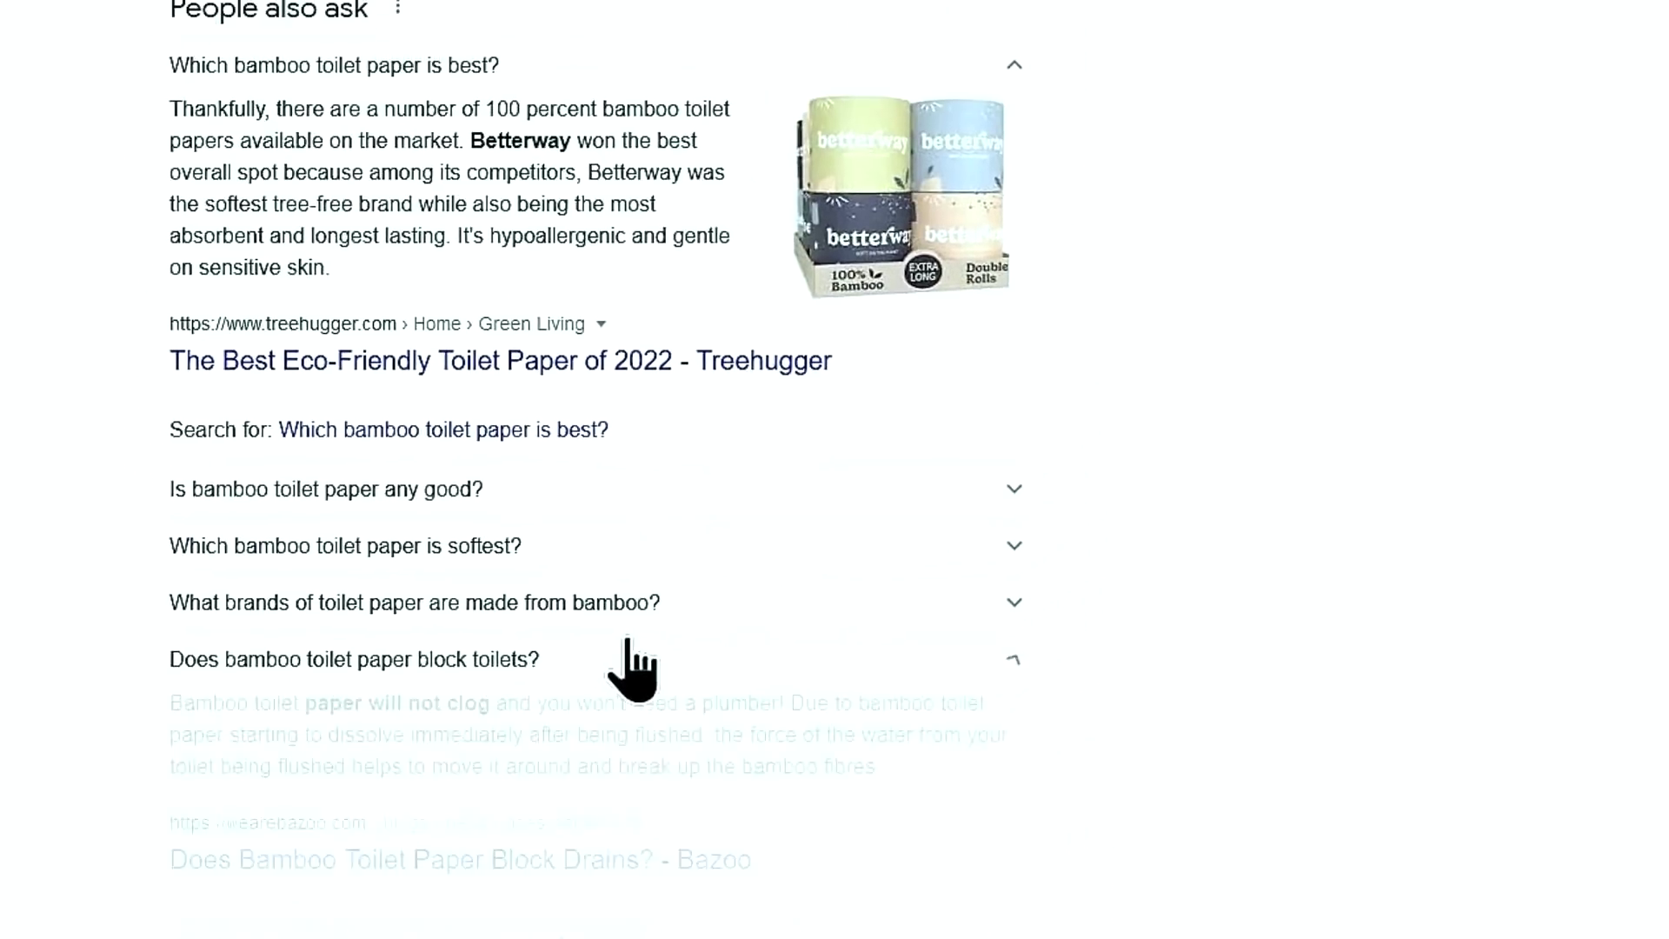
{"action": "scroll", "coordinate": [628, 645], "scroll_direction": "down", "scroll_amount": 5}
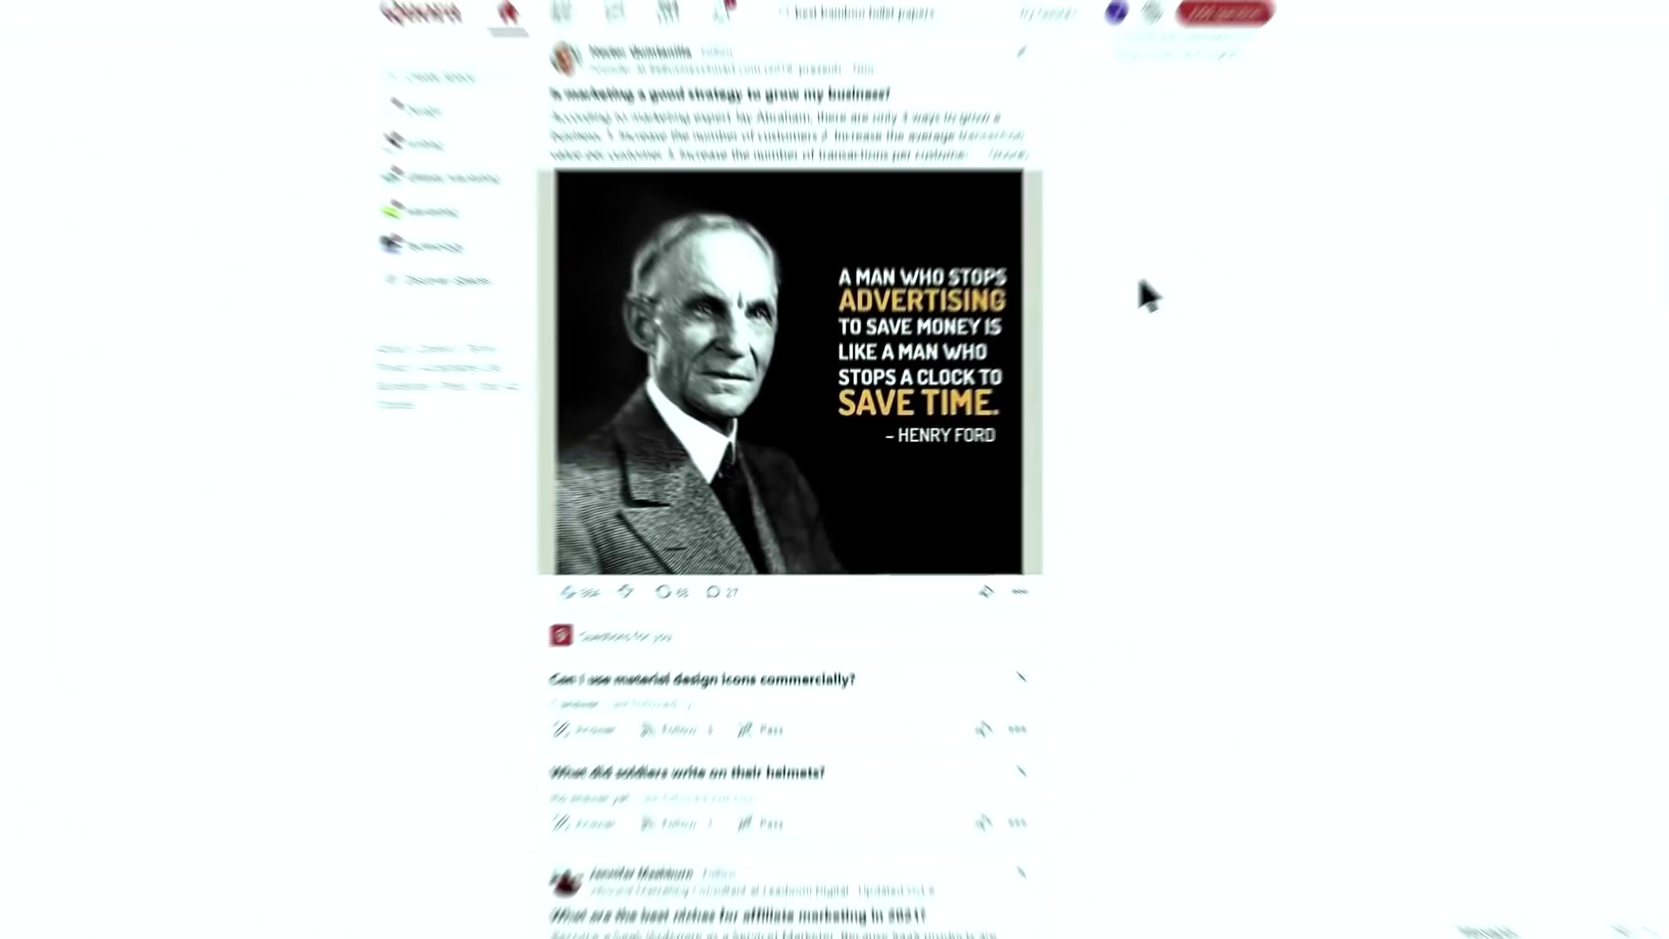
Step: Switch to Quora, search for "best bamboo toilet papers" and browse the questions found
{"action": "left_click", "coordinate": [935, 22]}
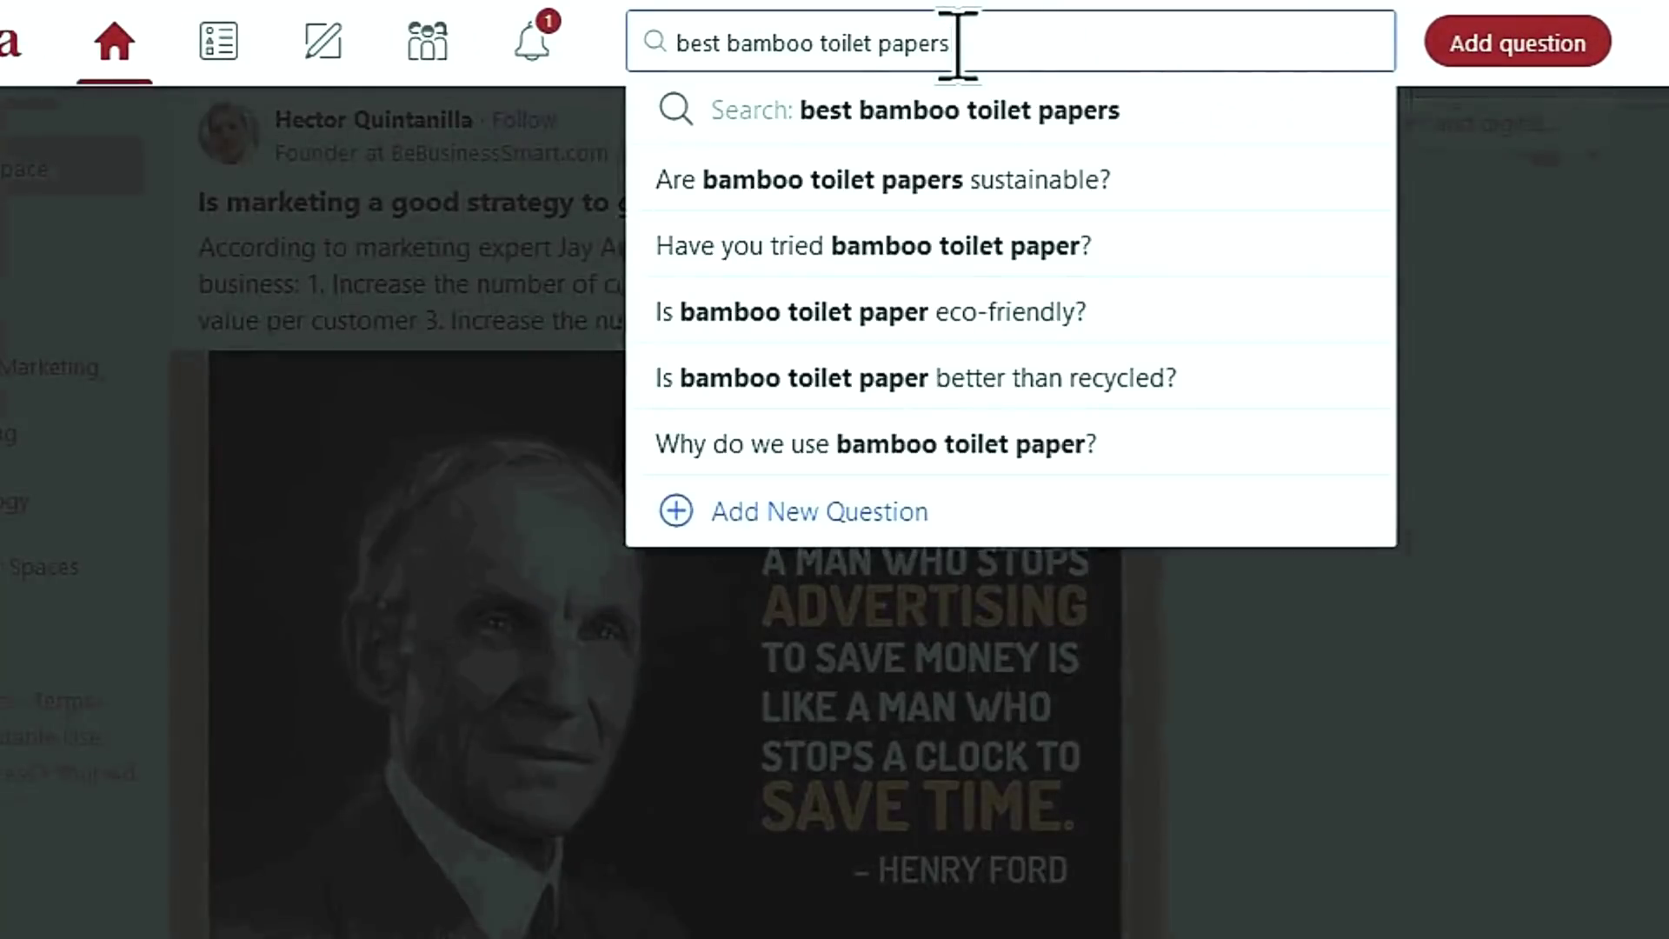
{"action": "key", "text": "Return"}
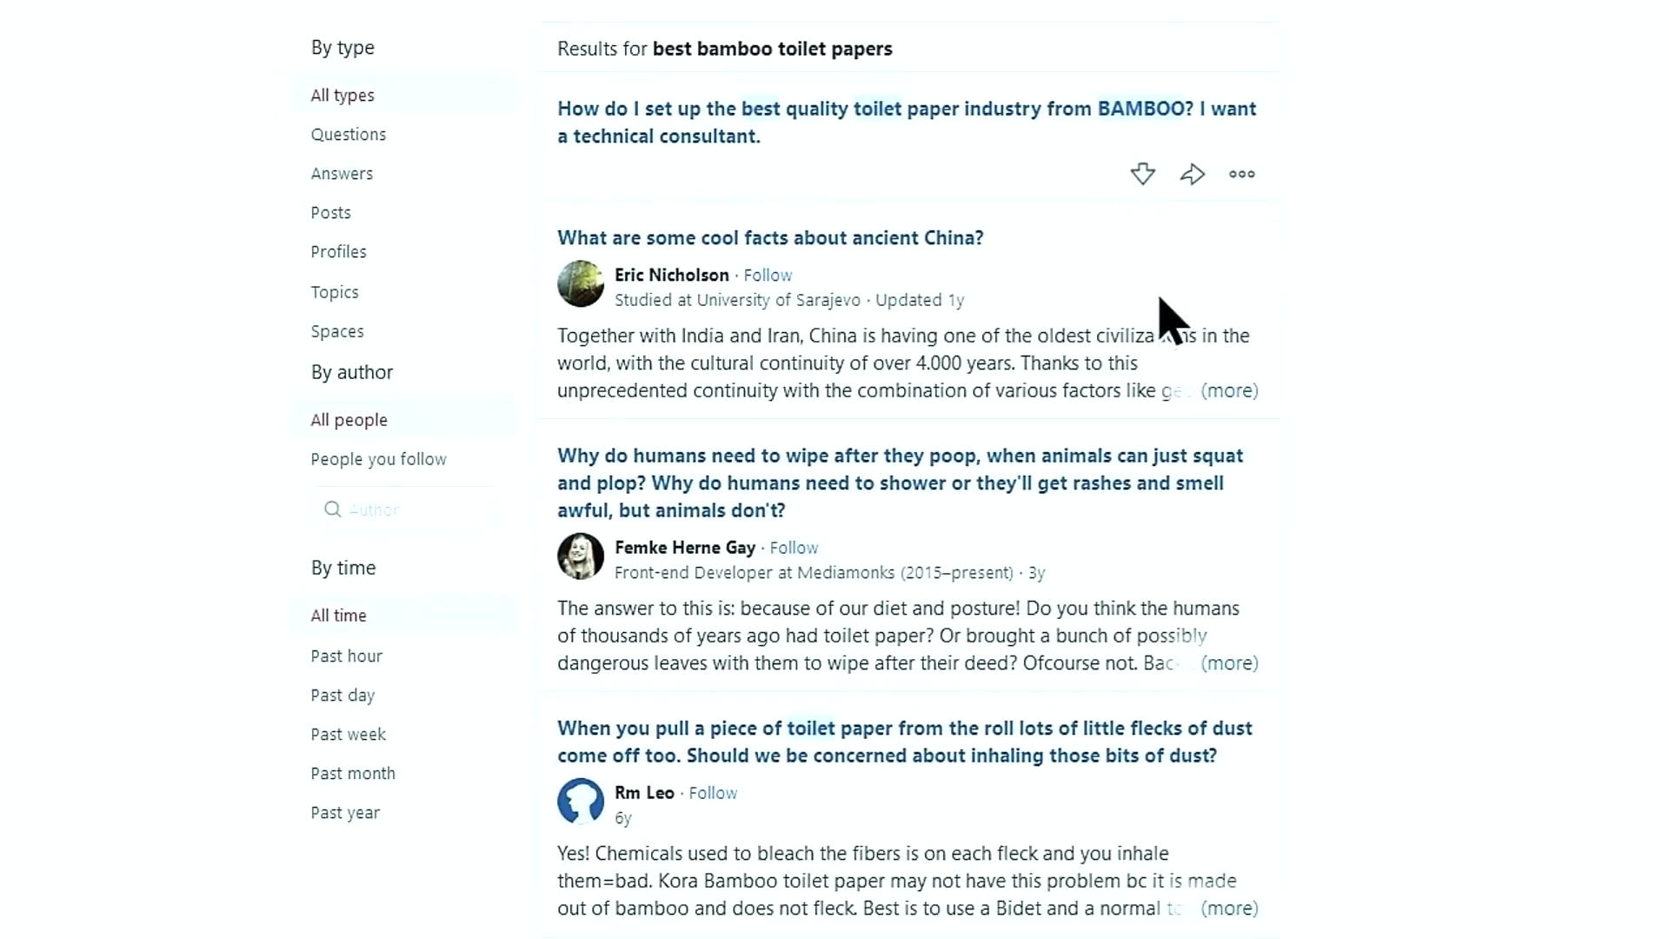
{"action": "scroll", "coordinate": [1184, 352], "scroll_direction": "down", "scroll_amount": 6}
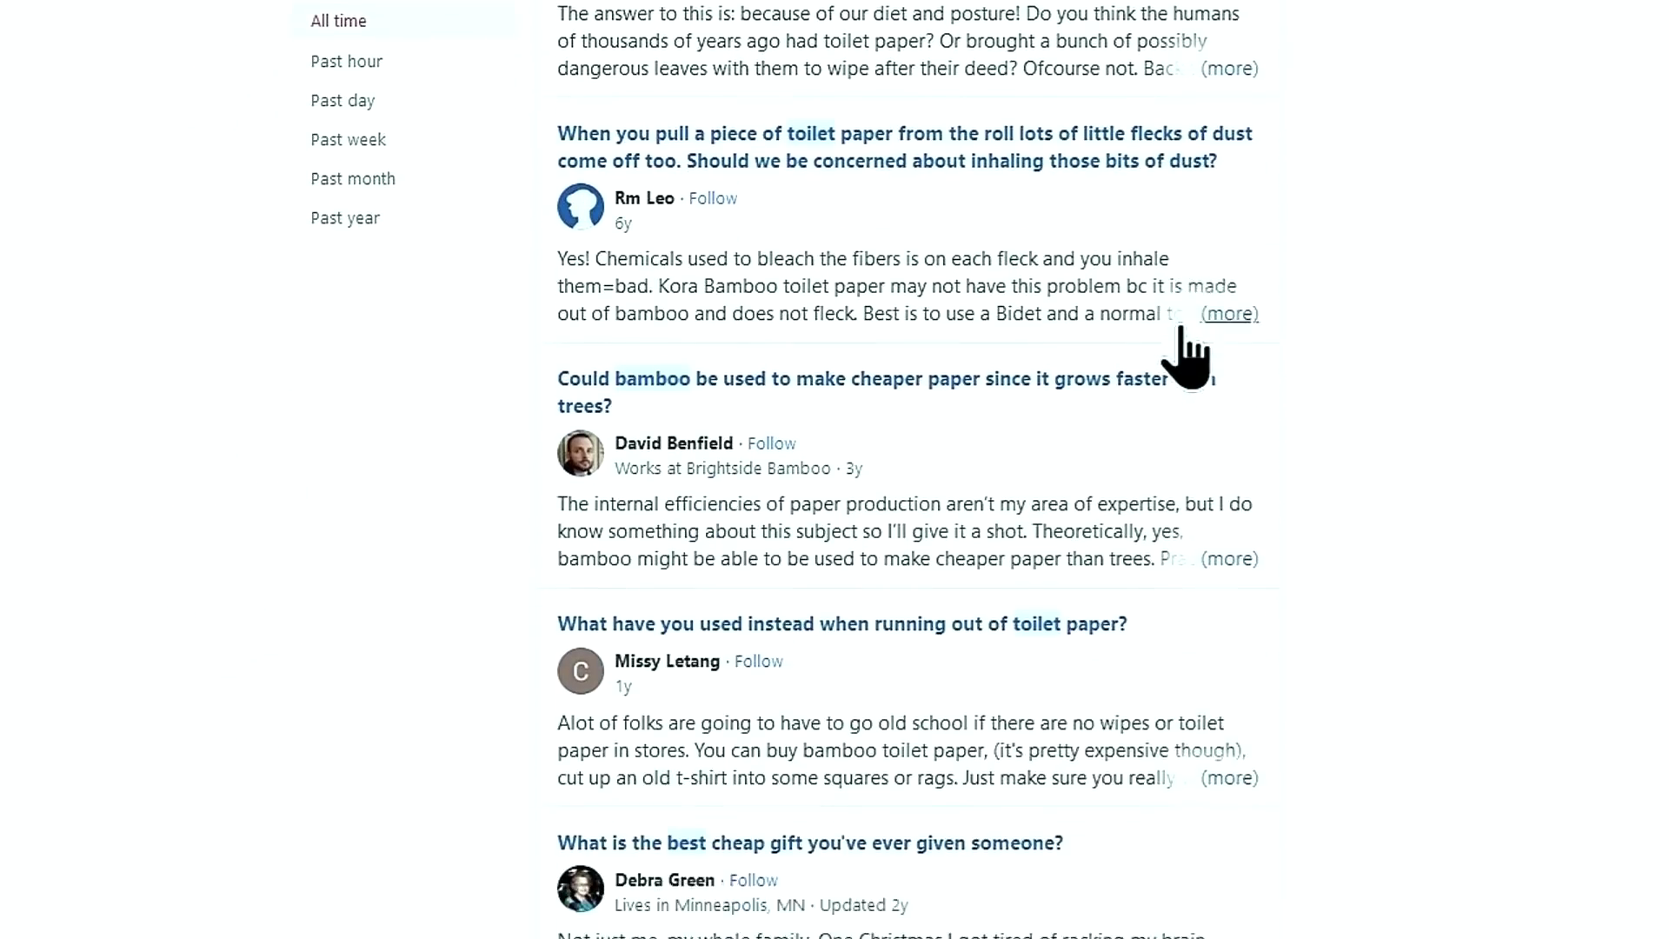
{"action": "scroll", "coordinate": [1183, 352], "scroll_direction": "up", "scroll_amount": 3}
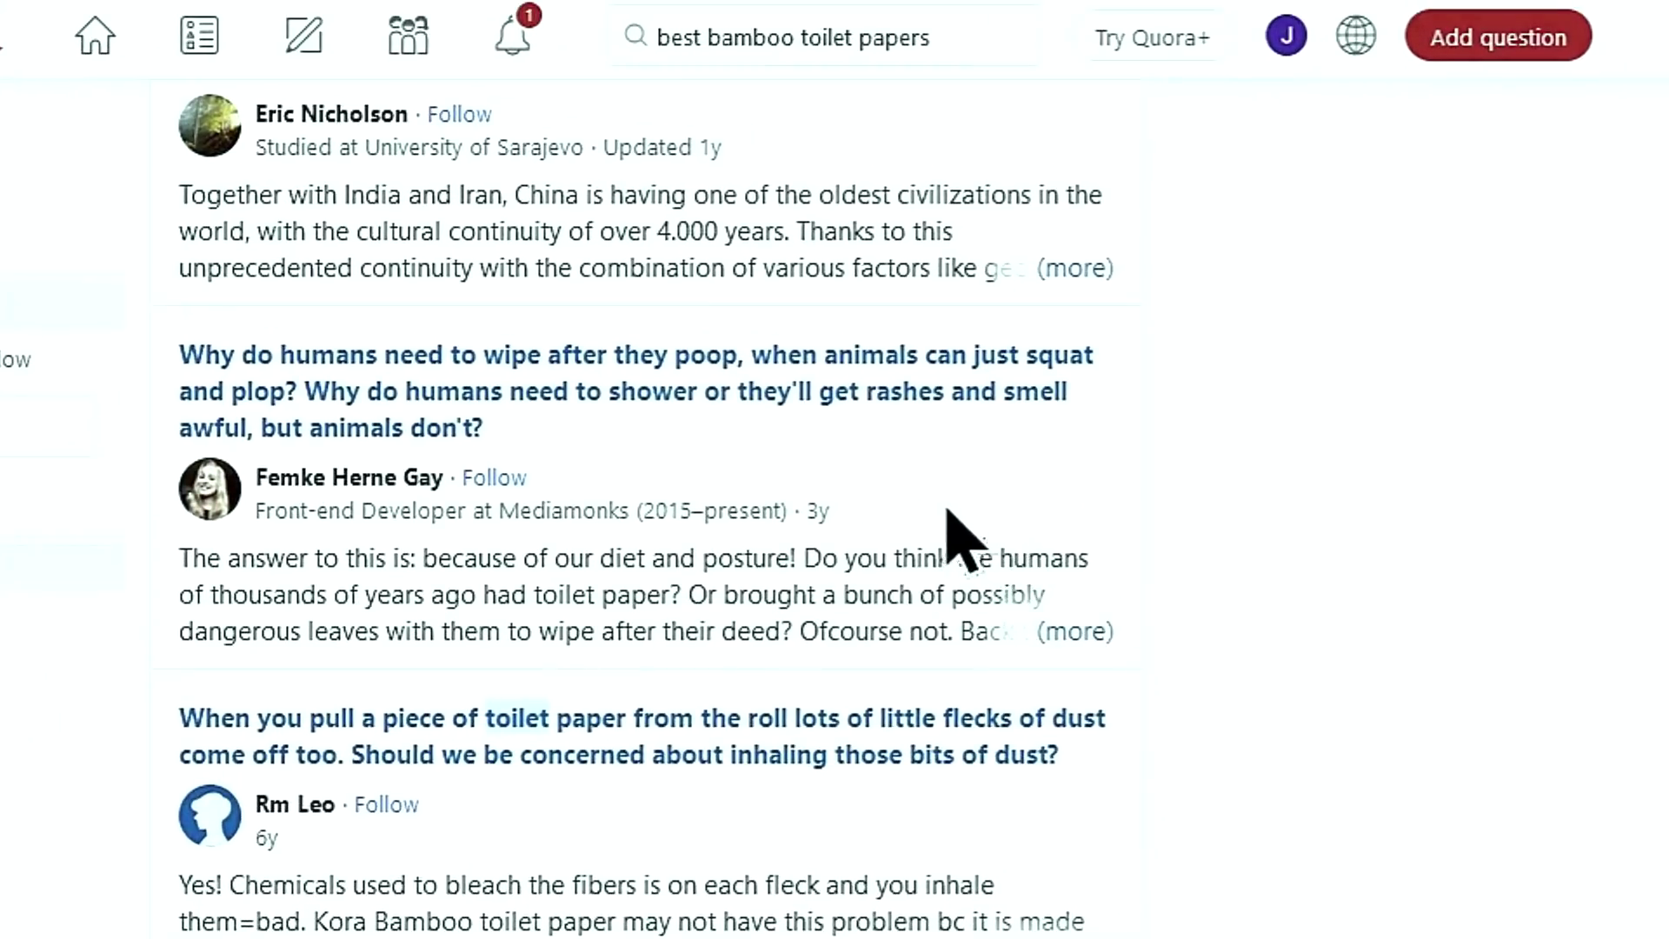
Step: Shorten the Quora search to "bamboo toilet papers" and browse the resulting questions
{"action": "left_click_drag", "start_coordinate": [690, 42], "coordinate": [657, 39]}
{"action": "key", "text": "BackSpace"}
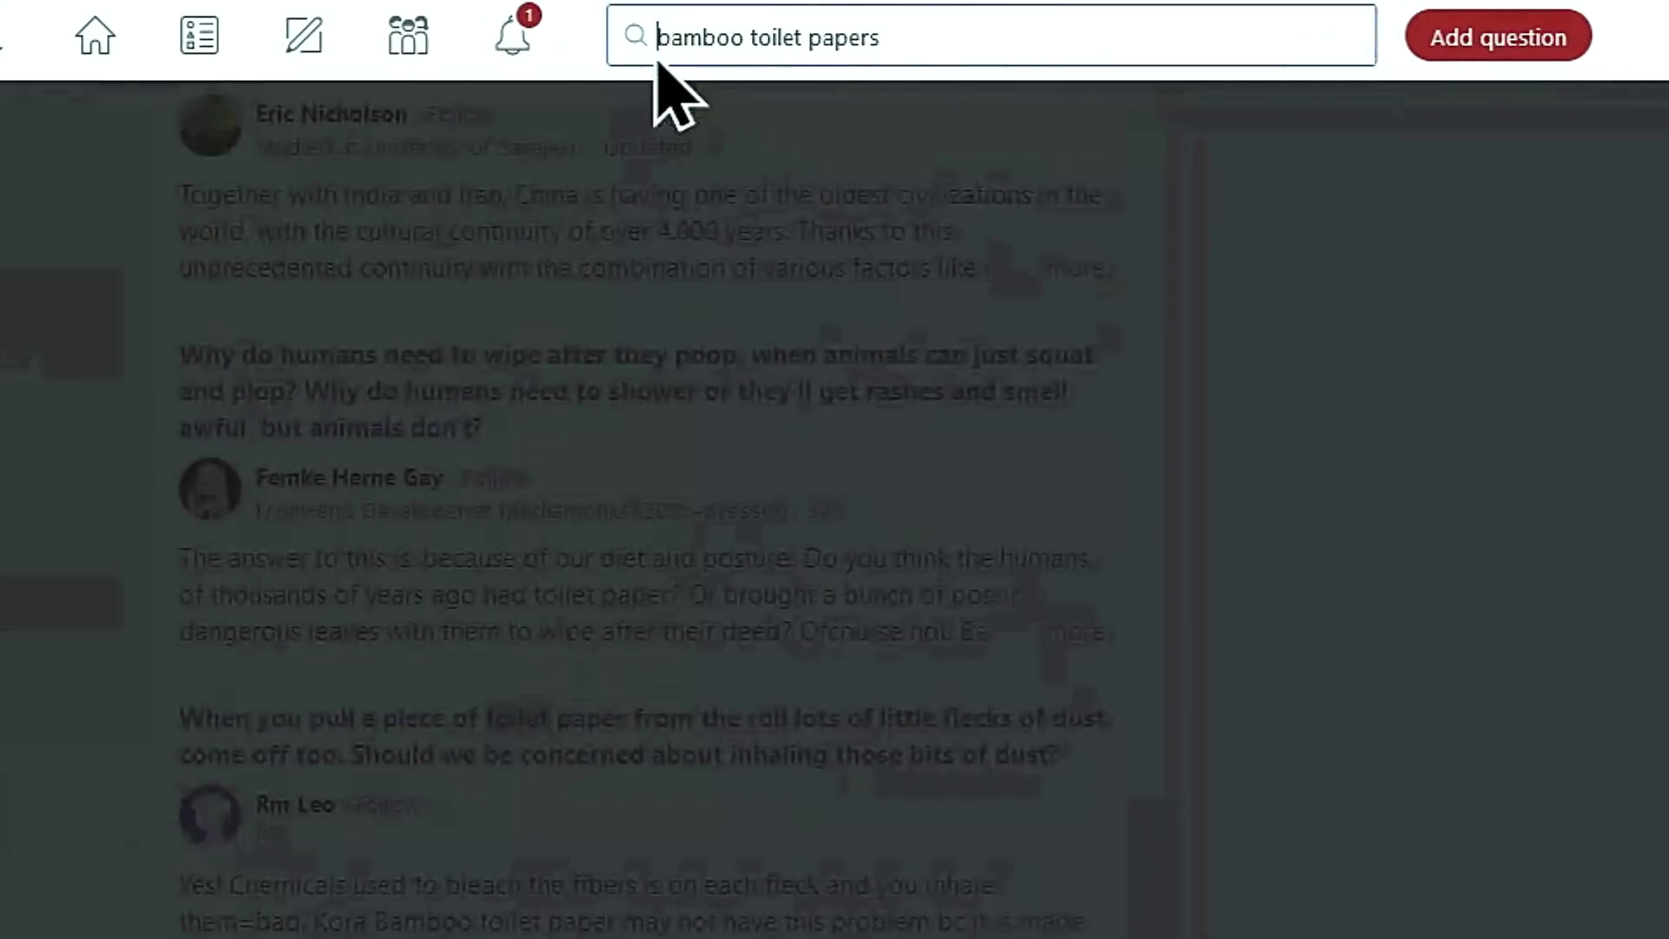
{"action": "key", "text": "Return"}
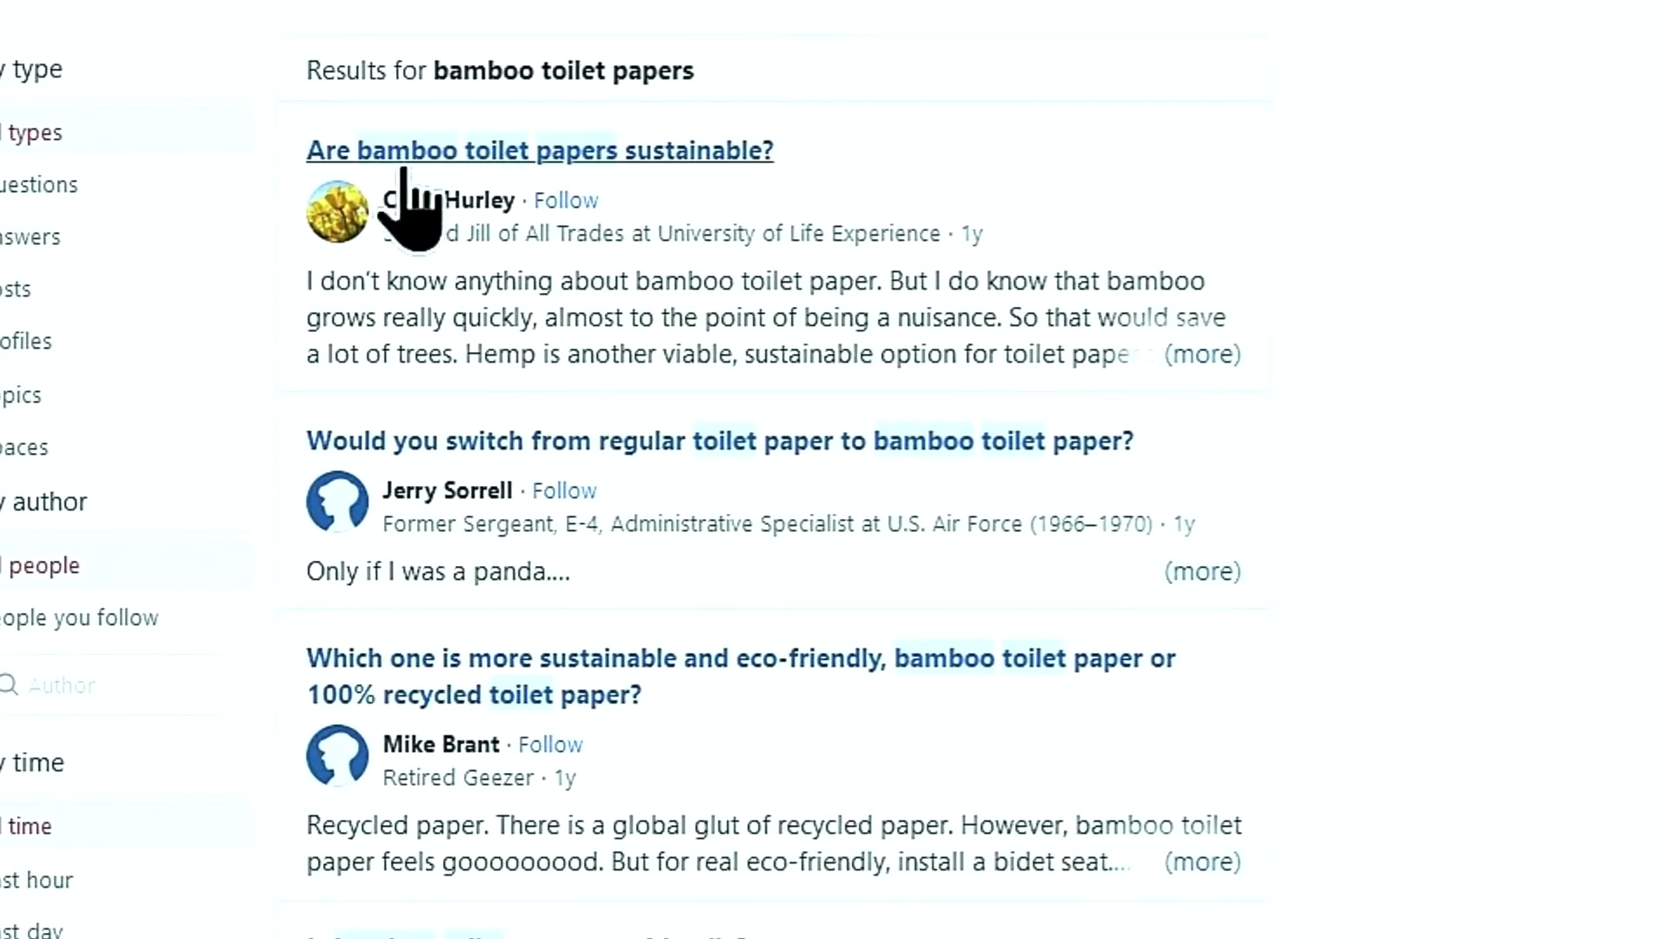
{"action": "scroll", "coordinate": [437, 485], "scroll_direction": "down", "scroll_amount": 4}
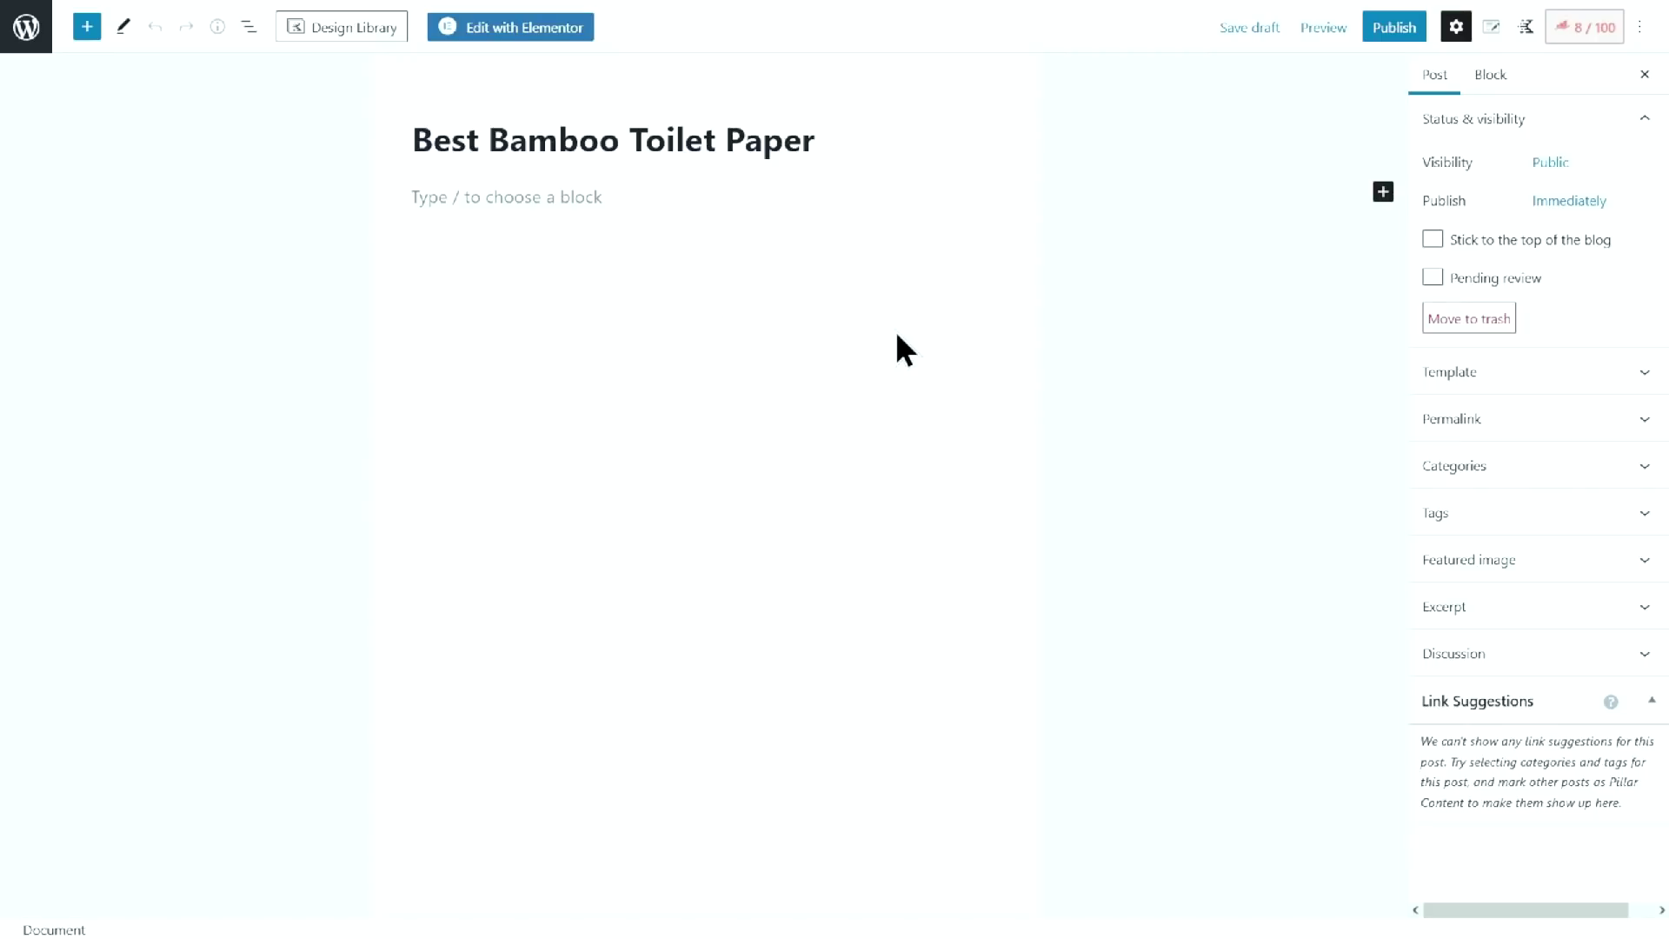
Step: Open Rank Math's Content AI for the WordPress post and copy the title "Best Bamboo Toilet Paper" in as the focus keyword
{"action": "left_click", "coordinate": [1580, 34]}
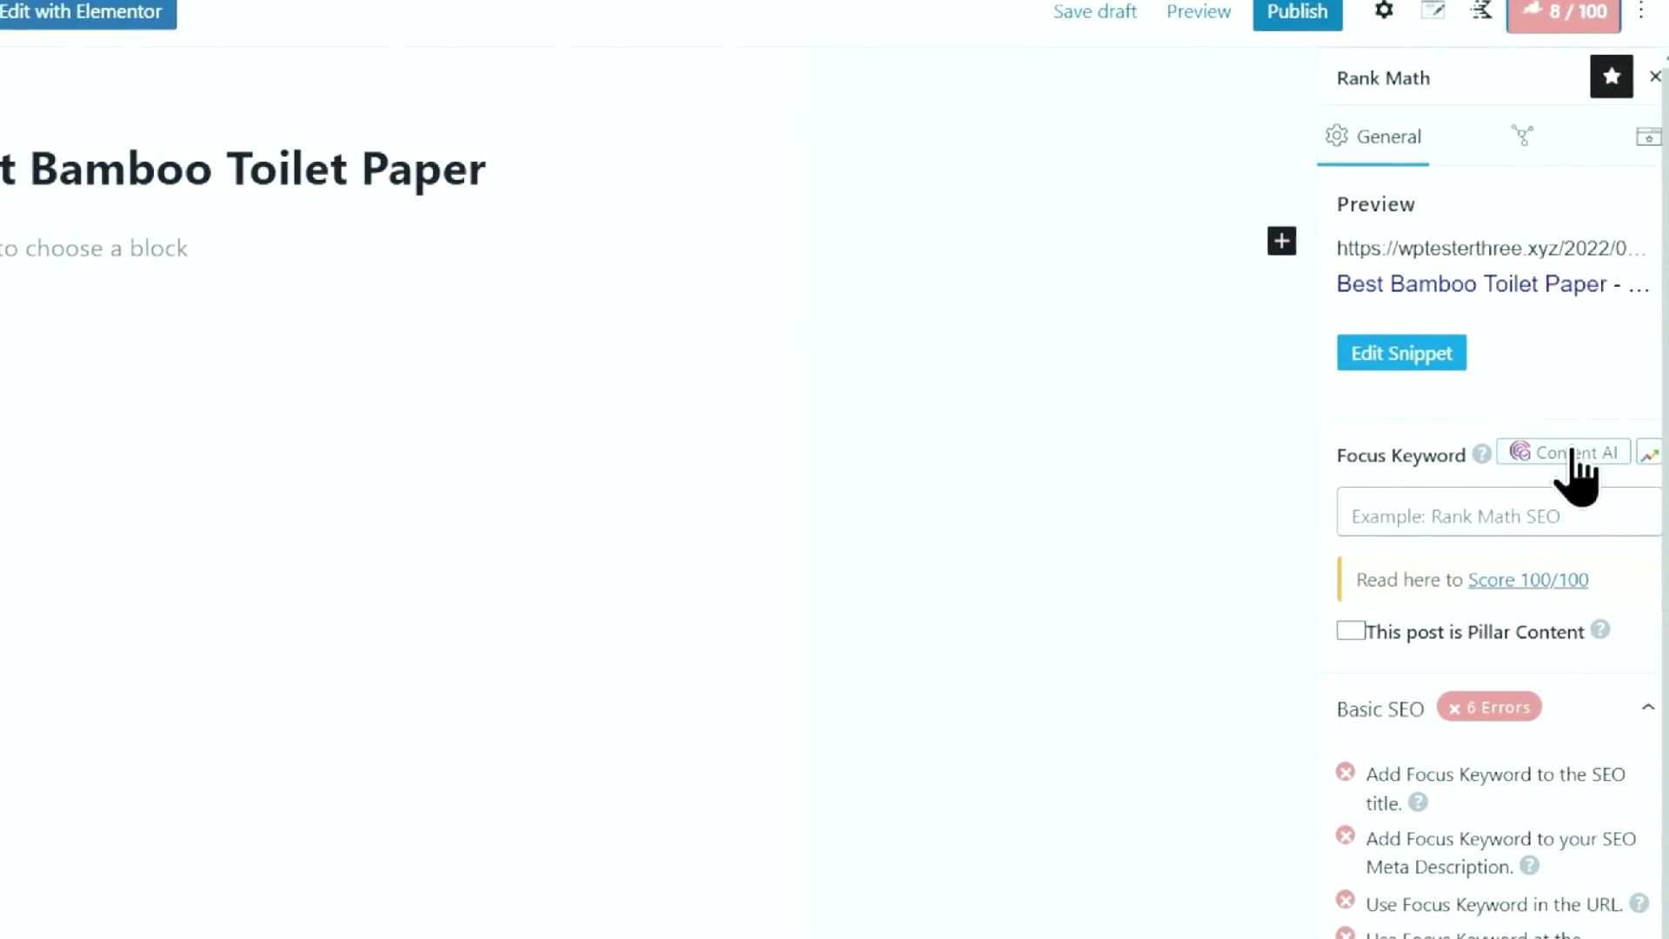
{"action": "left_click", "coordinate": [1575, 469]}
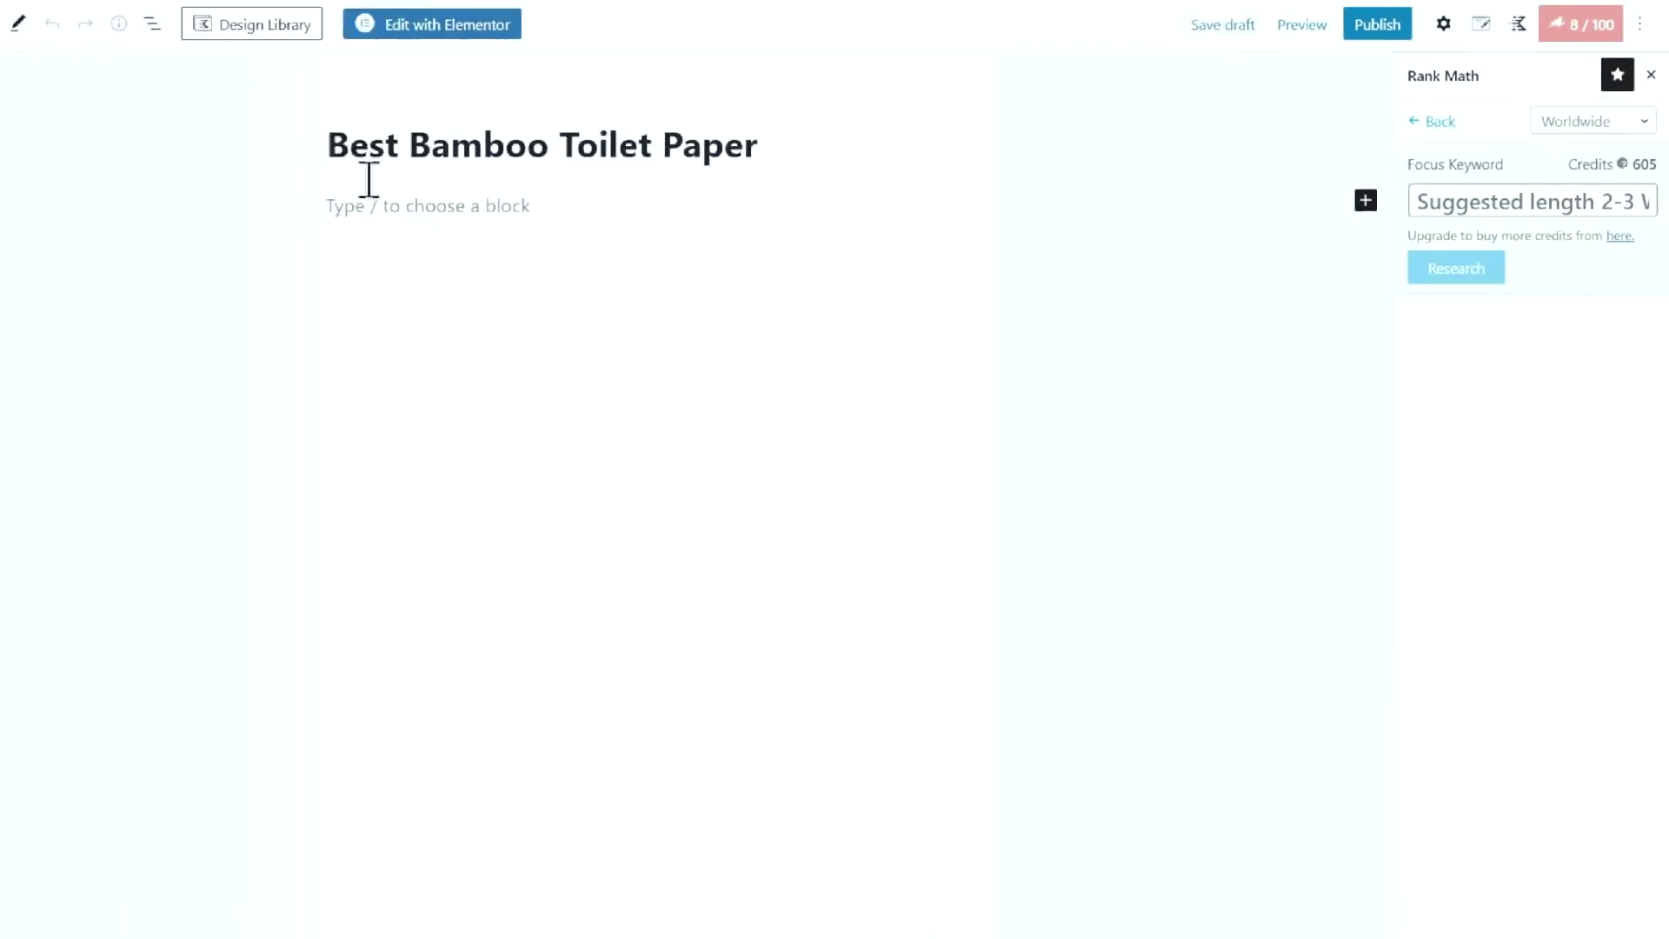
{"action": "left_click_drag", "start_coordinate": [413, 141], "coordinate": [846, 132]}
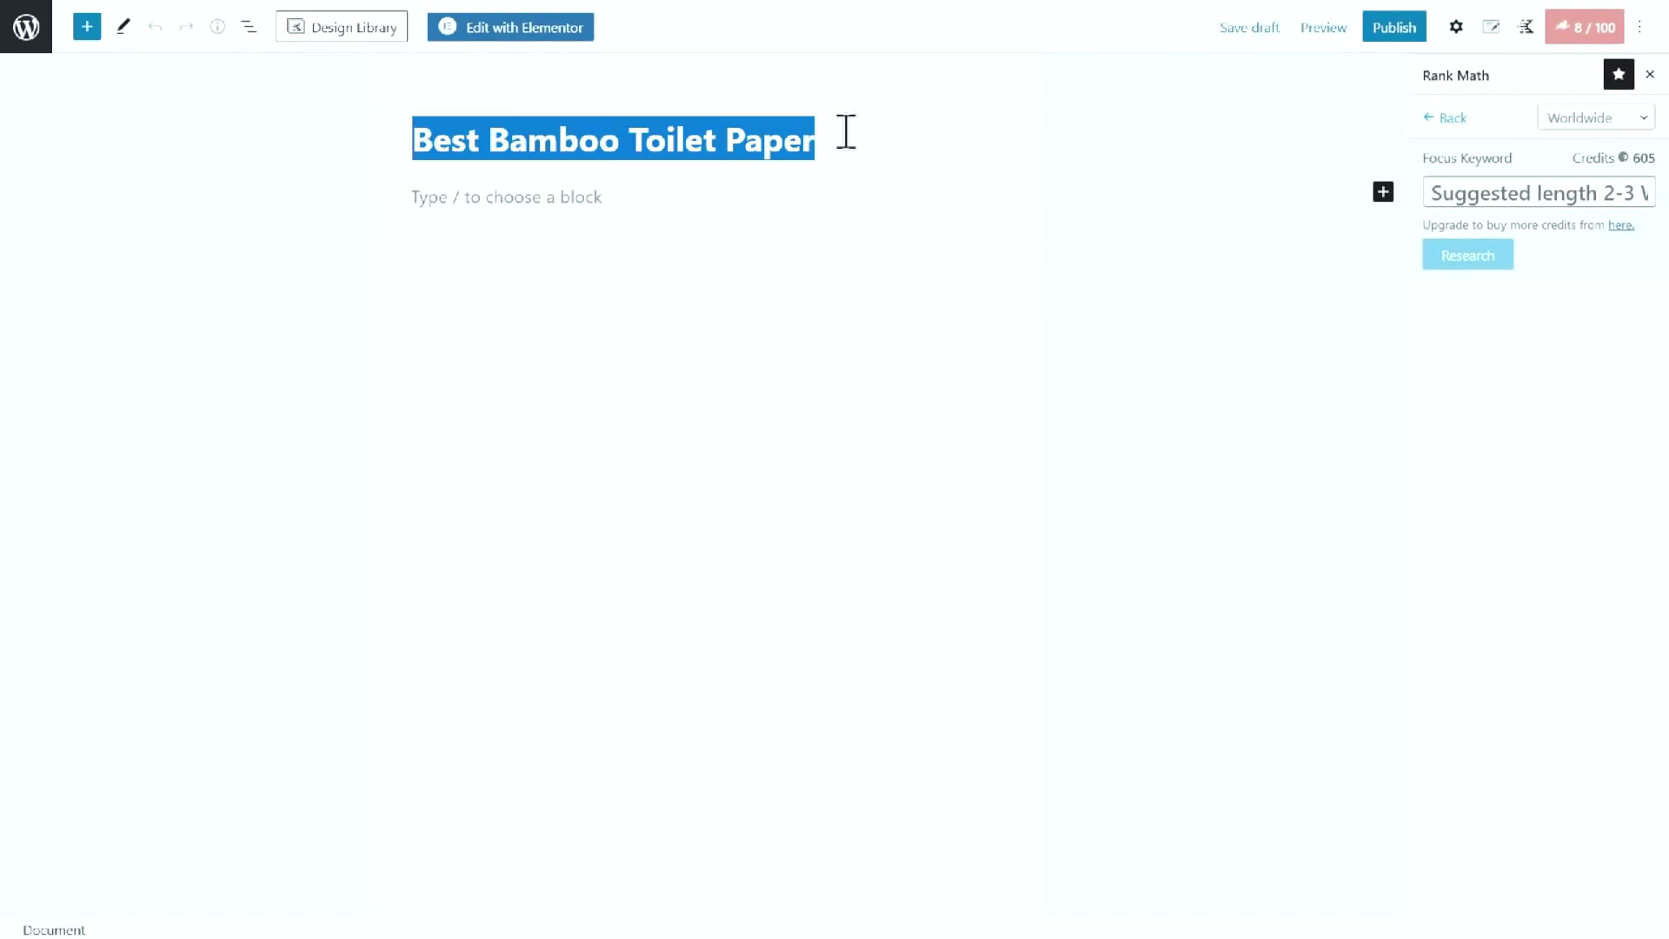
{"action": "key", "text": "ctrl+c"}
{"action": "left_click", "coordinate": [1478, 191]}
{"action": "key", "text": "ctrl+v"}
Step: Choose Worldwide as the region, run the Content AI research and display its suggested questions
{"action": "left_click", "coordinate": [1642, 117]}
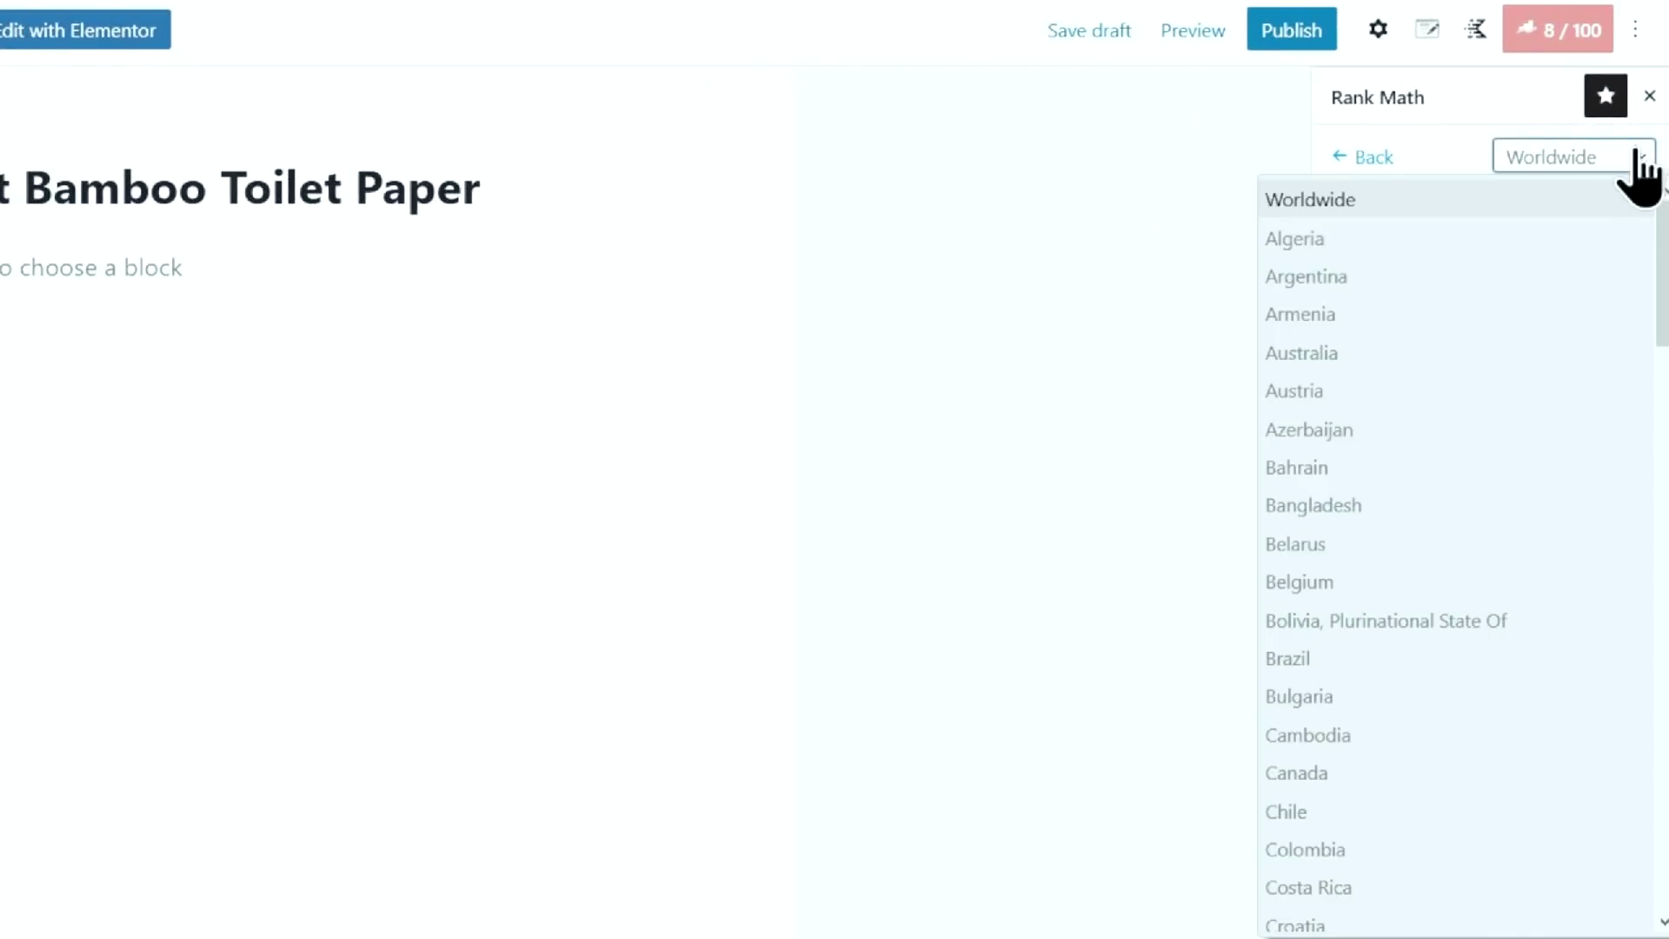
{"action": "left_click", "coordinate": [1580, 200]}
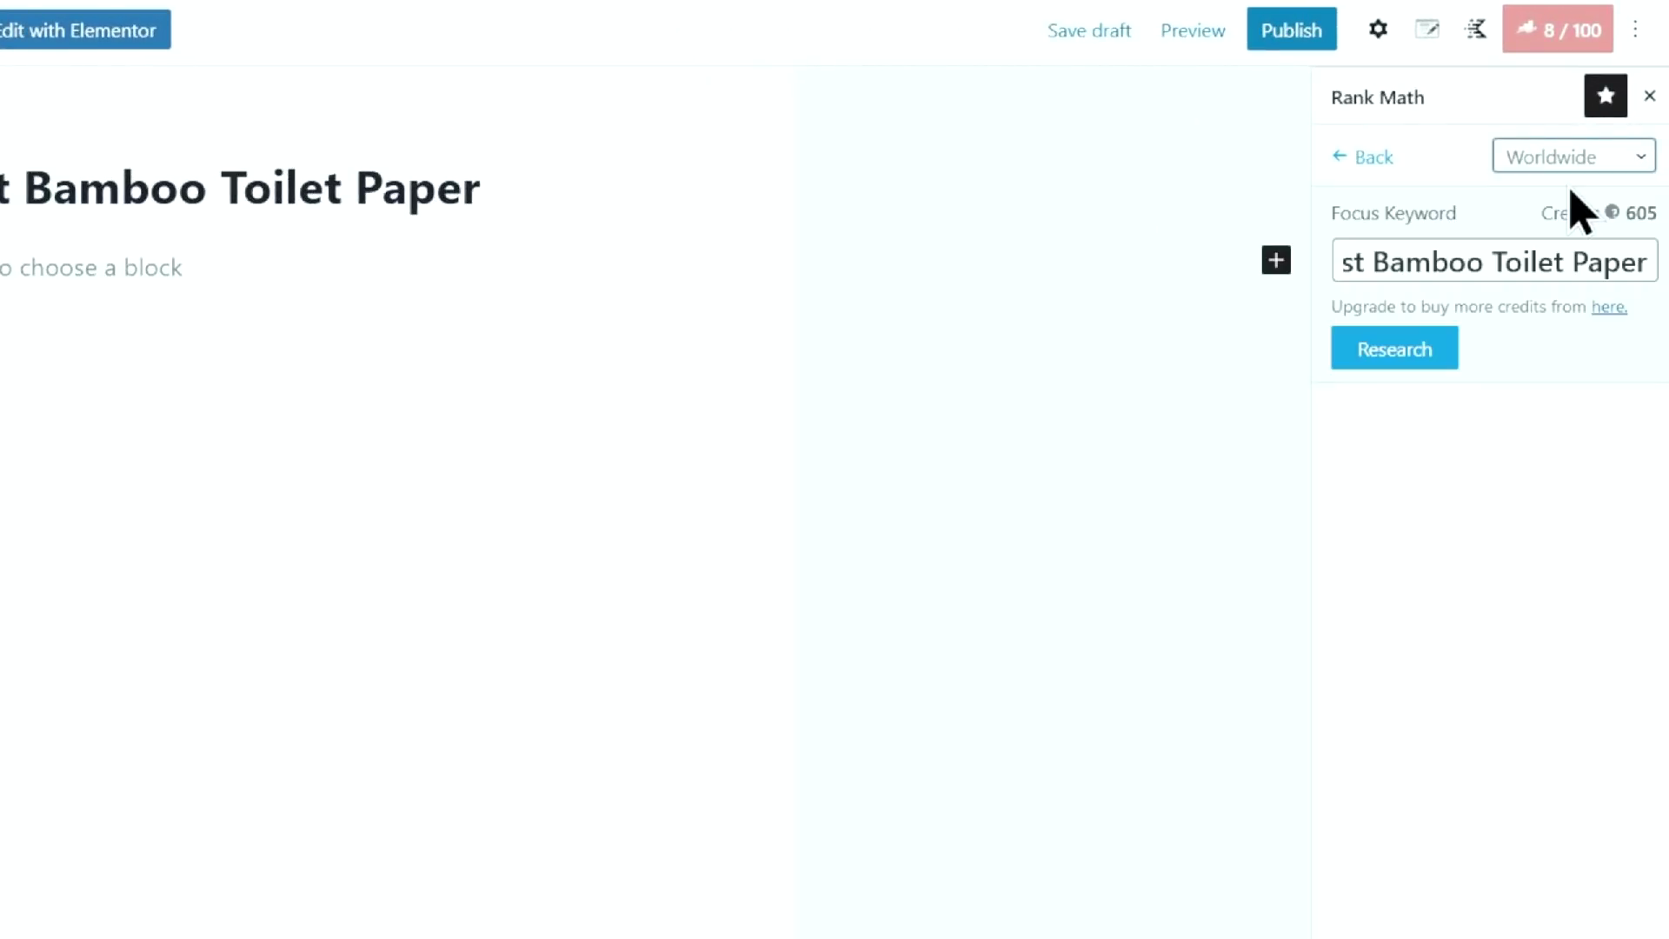
{"action": "left_click", "coordinate": [1390, 349]}
{"action": "scroll", "coordinate": [1415, 365], "scroll_direction": "down", "scroll_amount": 5}
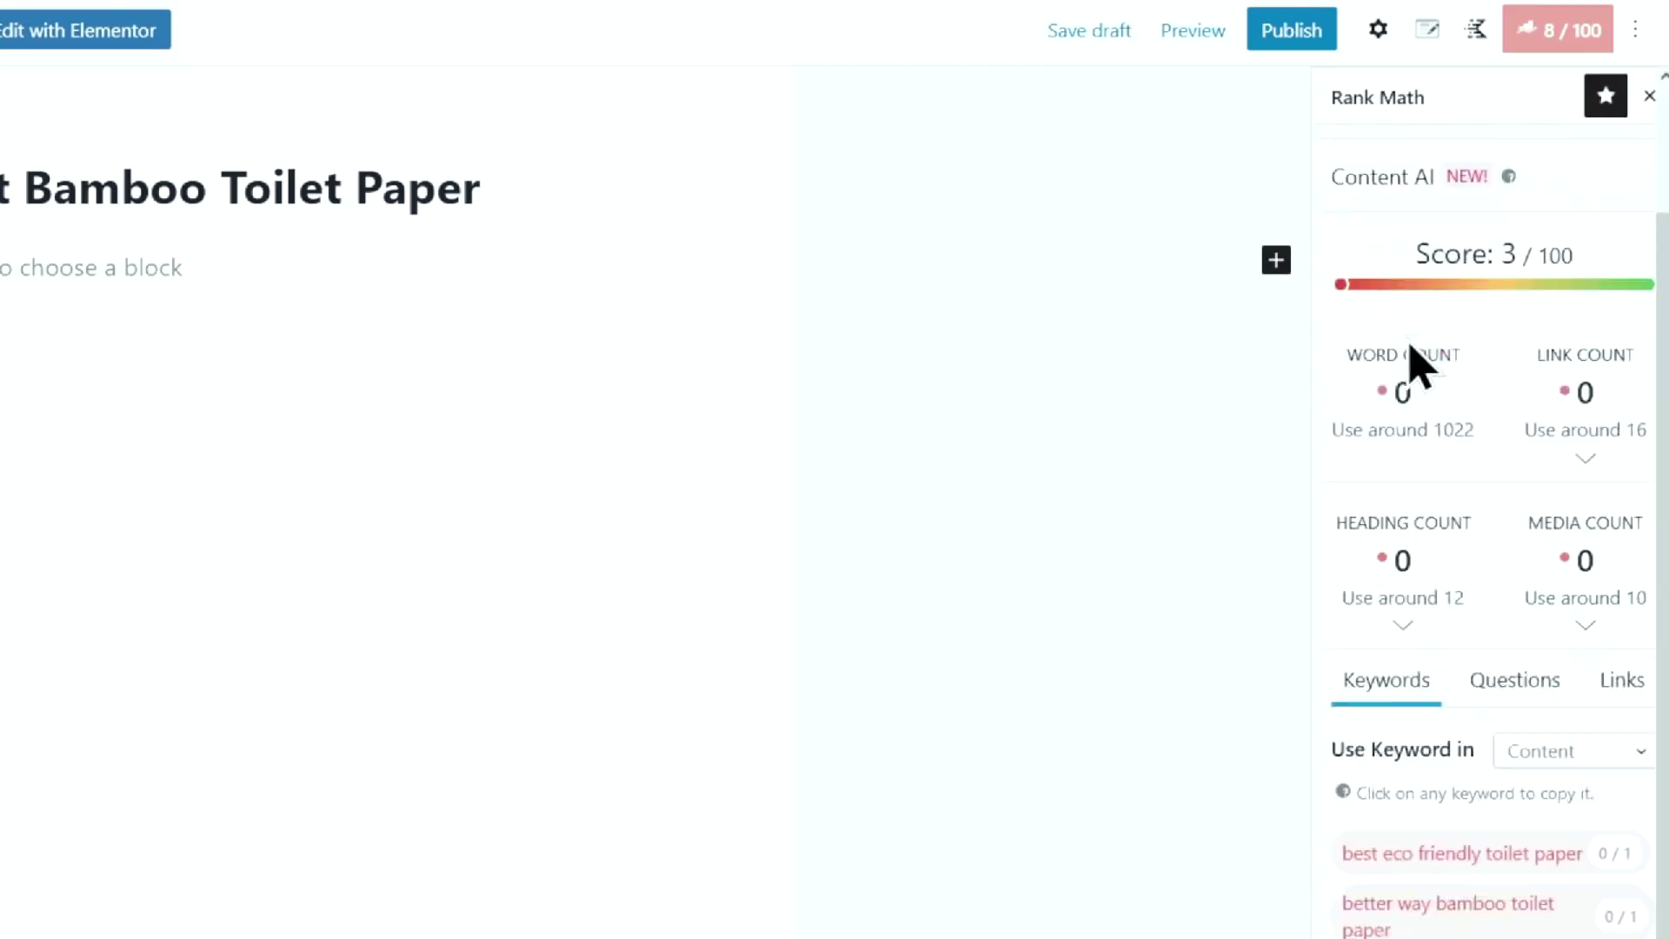
{"action": "left_click", "coordinate": [1514, 415]}
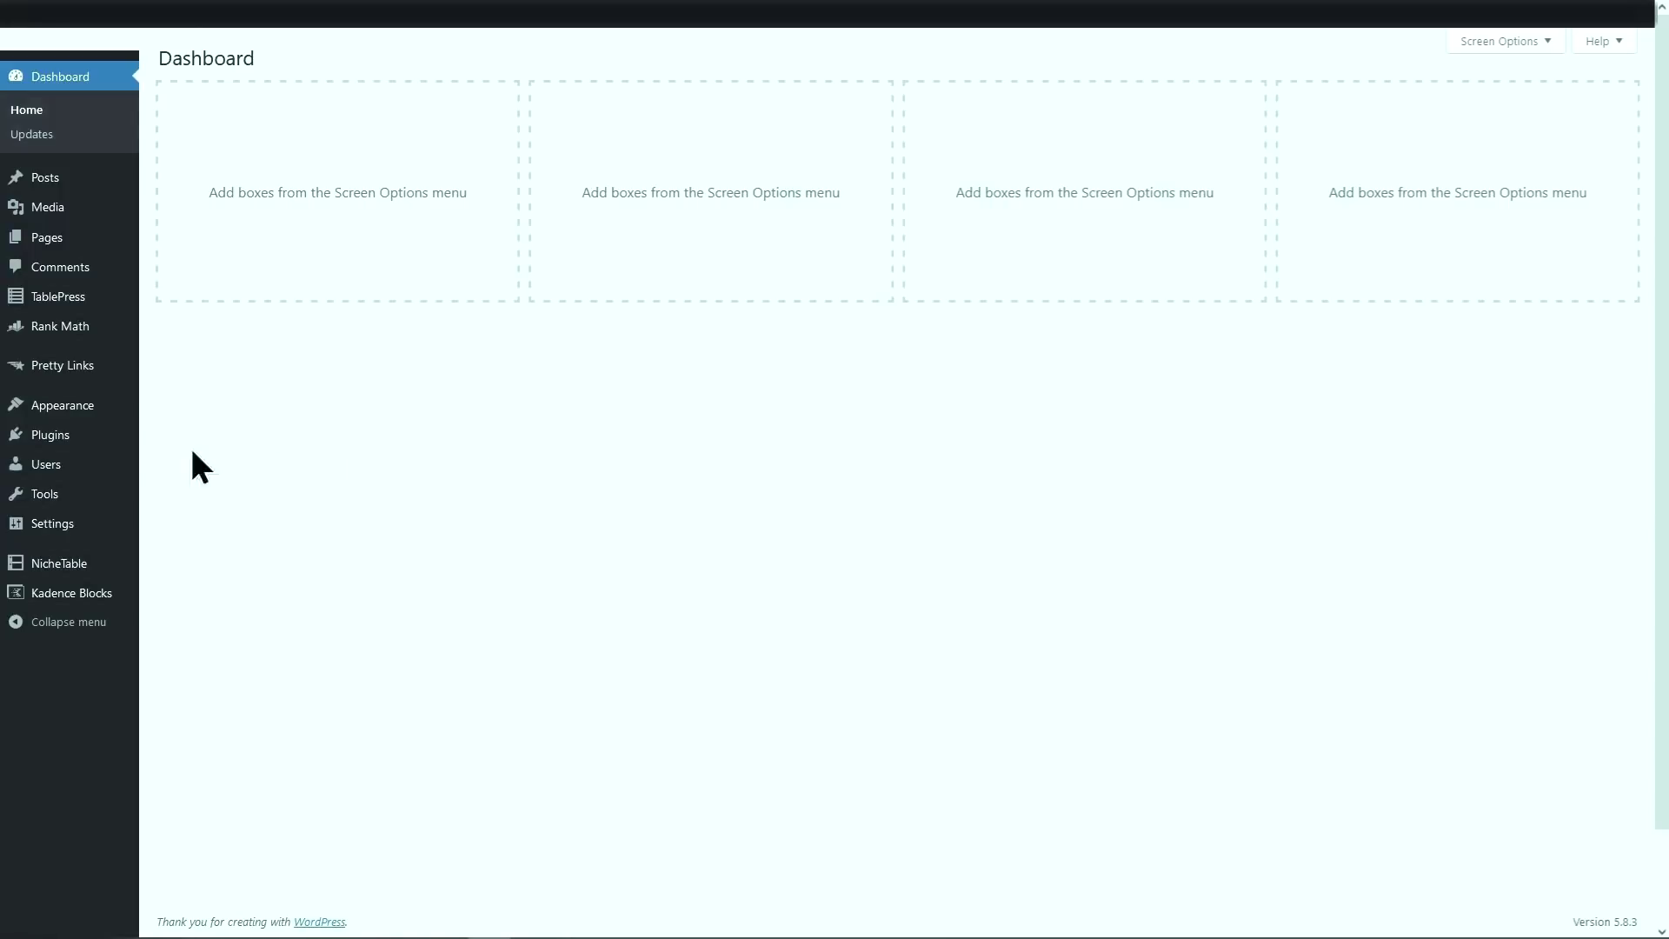
Step: Go from the installed plugins to adding a new one and search the plugin directory for "rank math"
{"action": "mouse_move", "coordinate": [67, 434]}
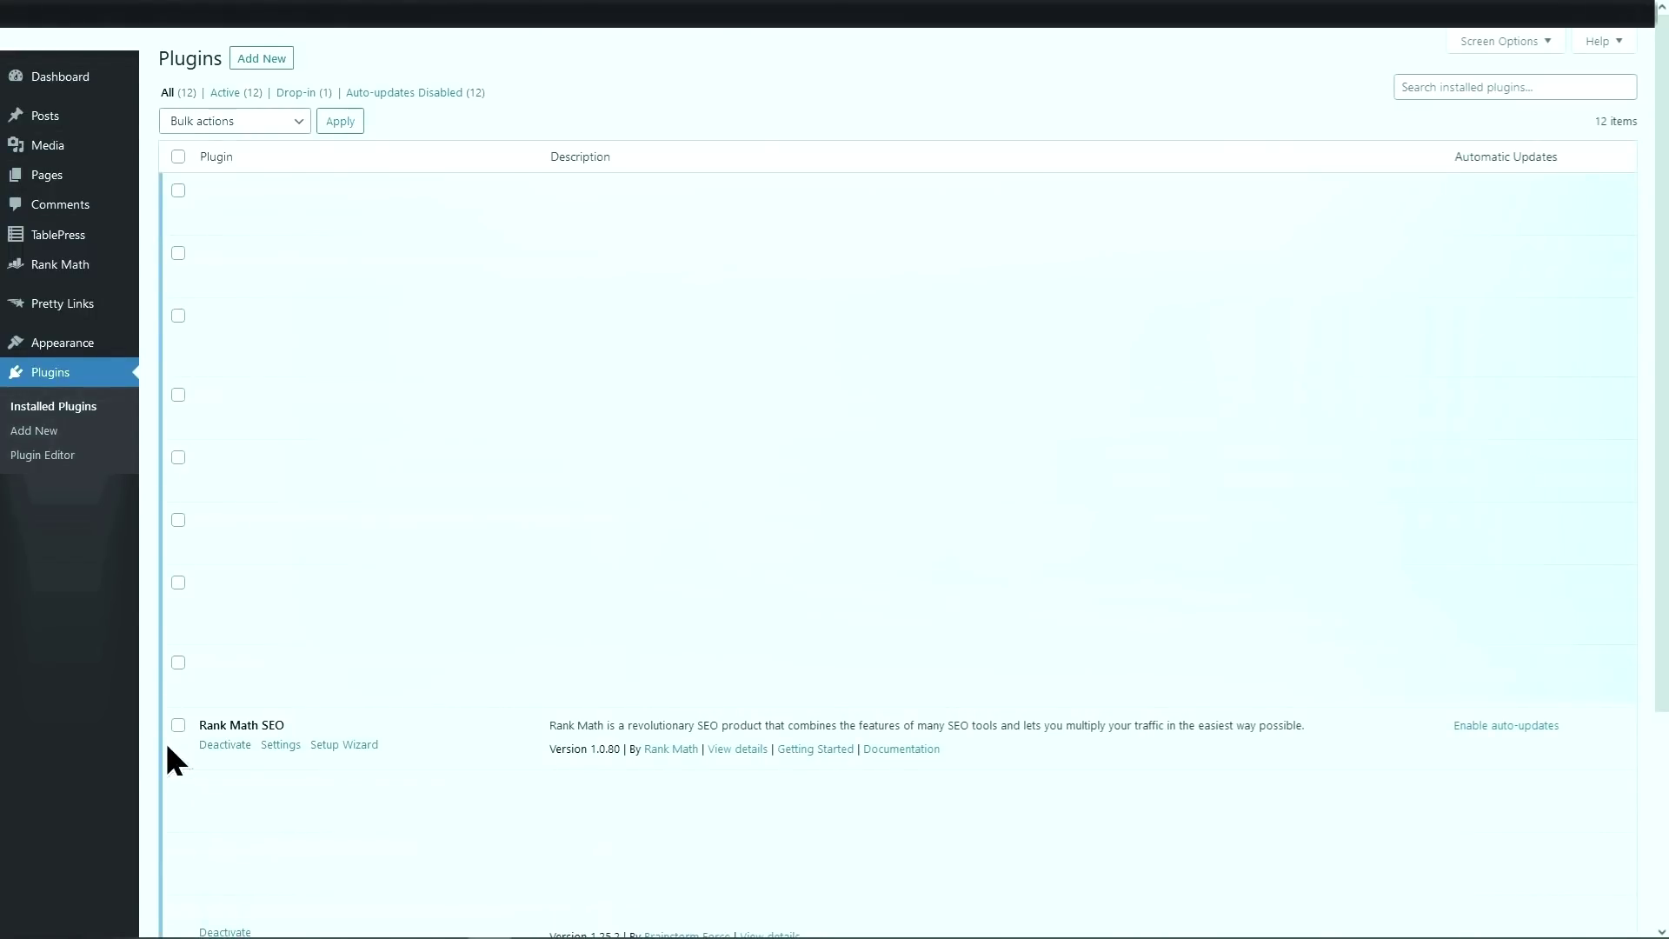
{"action": "left_click", "coordinate": [255, 61]}
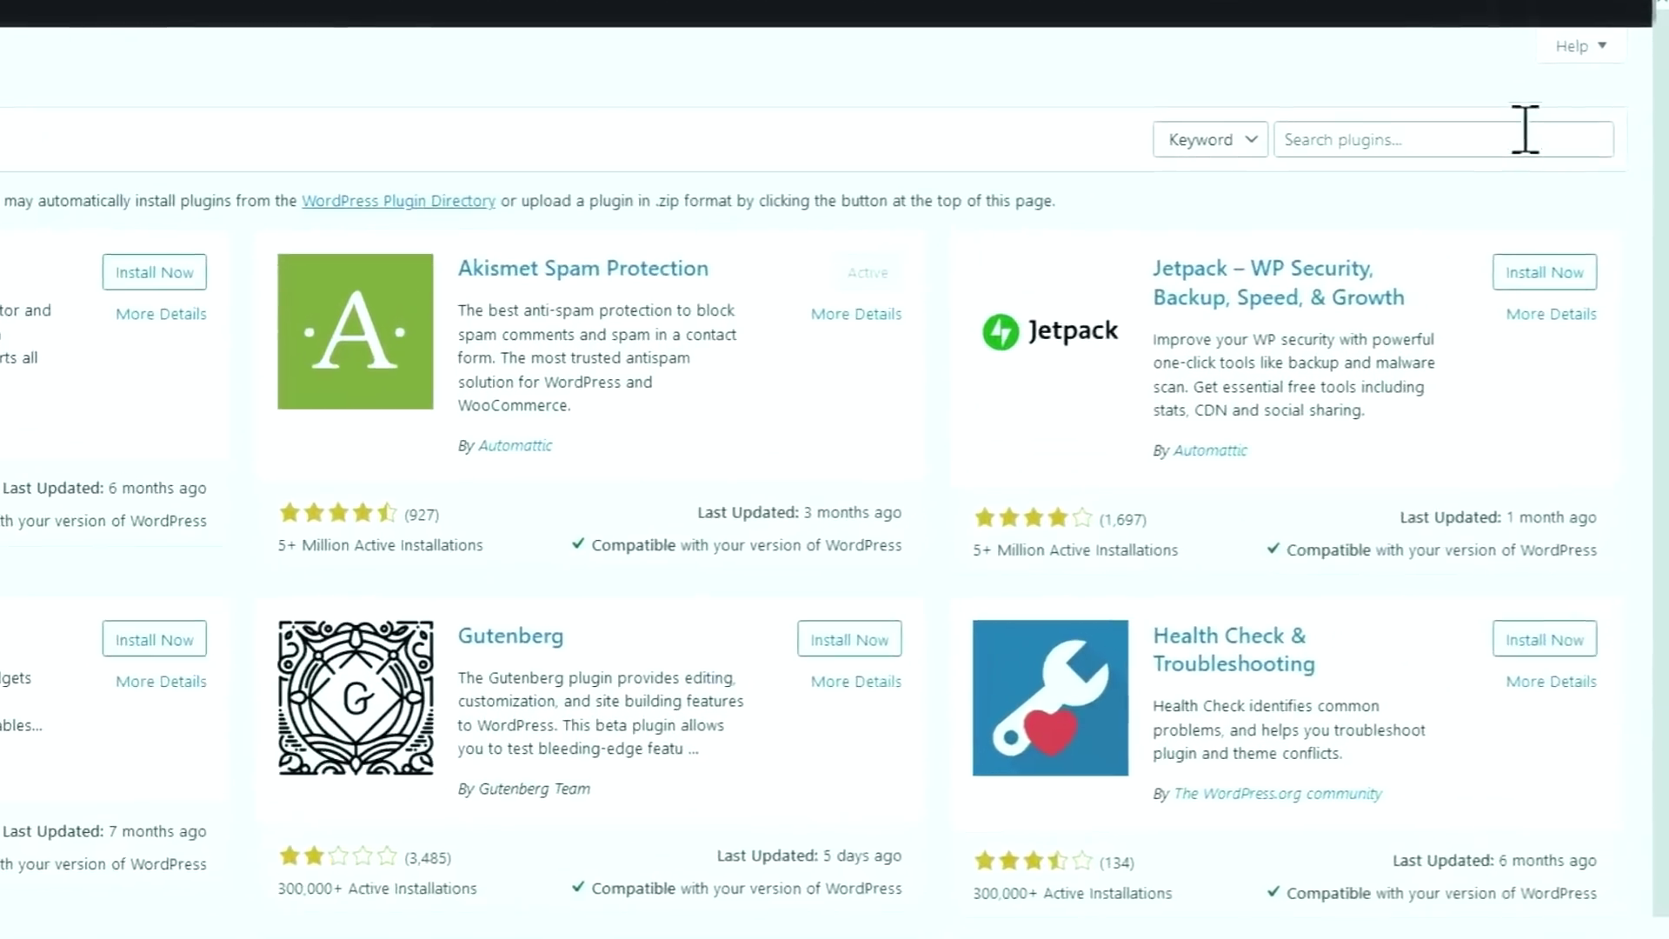
{"action": "left_click", "coordinate": [1565, 101]}
{"action": "type", "text": "rank math"}
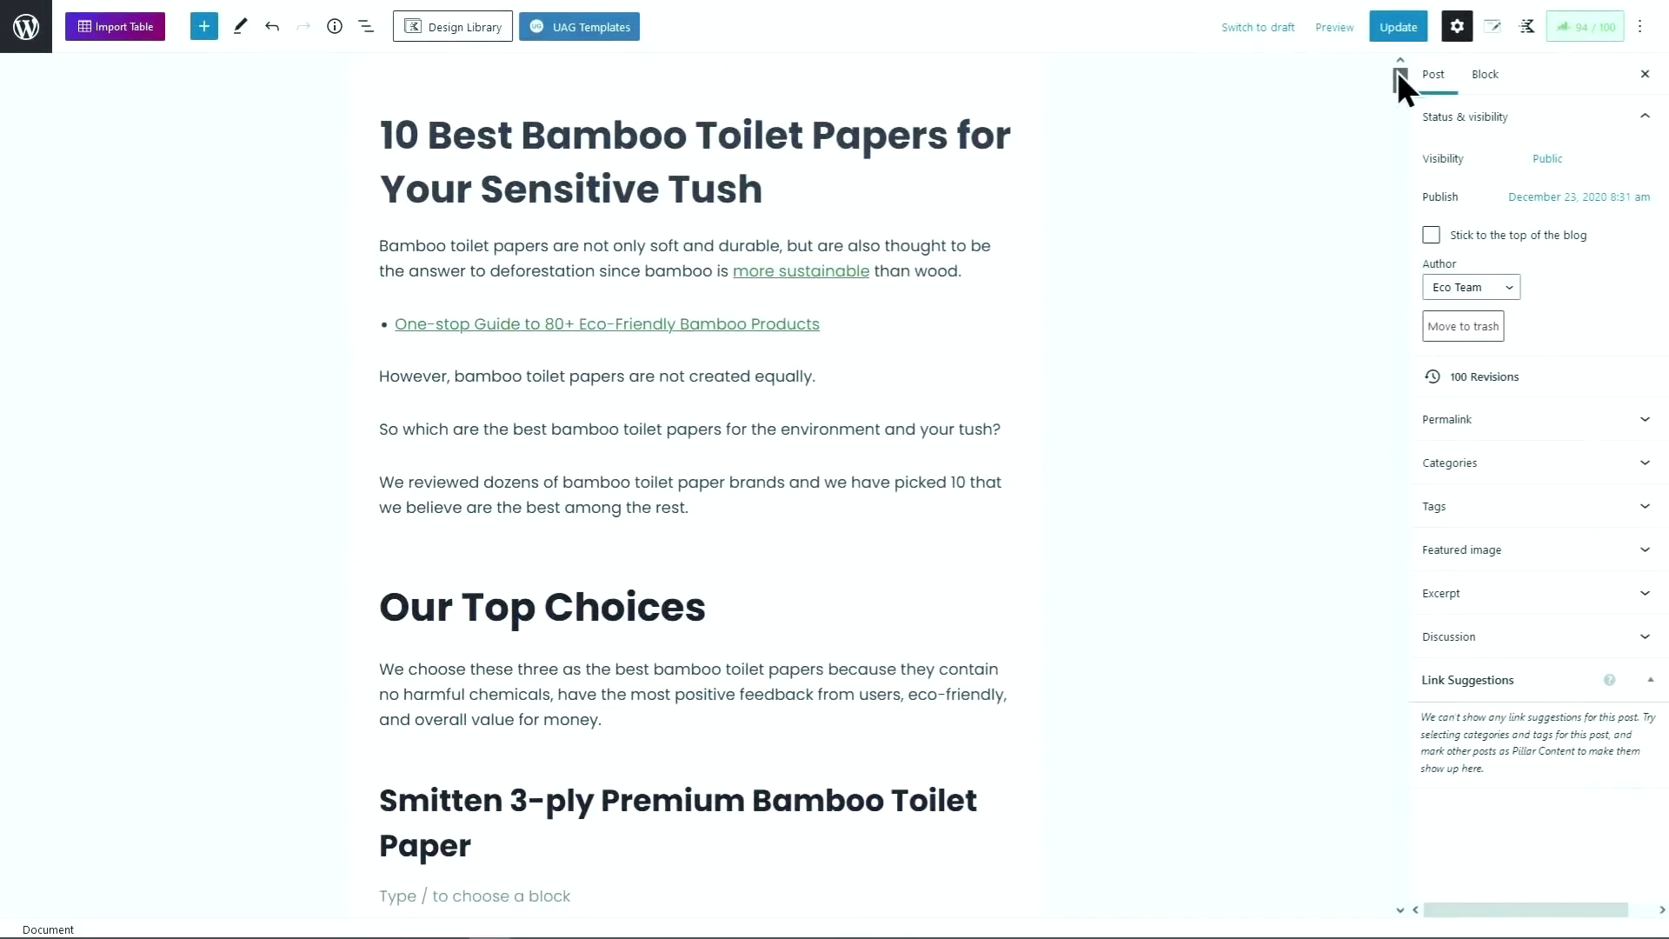
Step: Examine the bamboo toilet papers post from its title and top product choices through to the FAQ section's questions
{"action": "mouse_move", "coordinate": [1398, 83]}
{"action": "left_mouse_down"}
{"action": "mouse_move", "coordinate": [1374, 247]}
{"action": "mouse_move", "coordinate": [1374, 68]}
{"action": "left_mouse_up"}
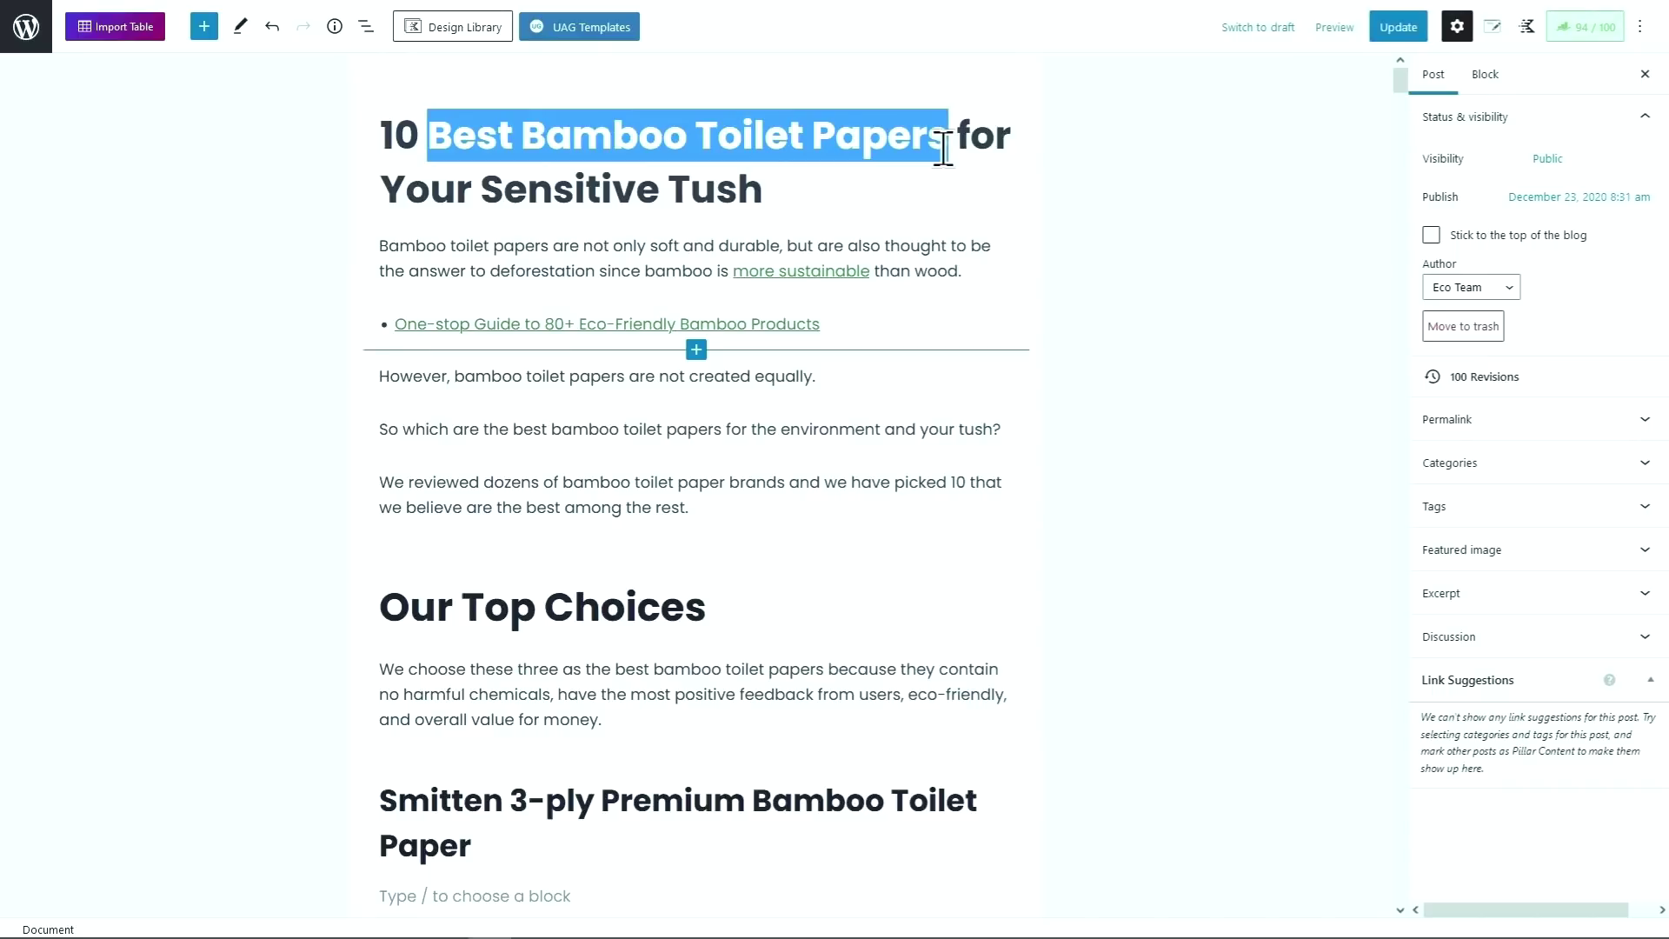
{"action": "scroll", "coordinate": [946, 206], "scroll_direction": "down", "scroll_amount": 12}
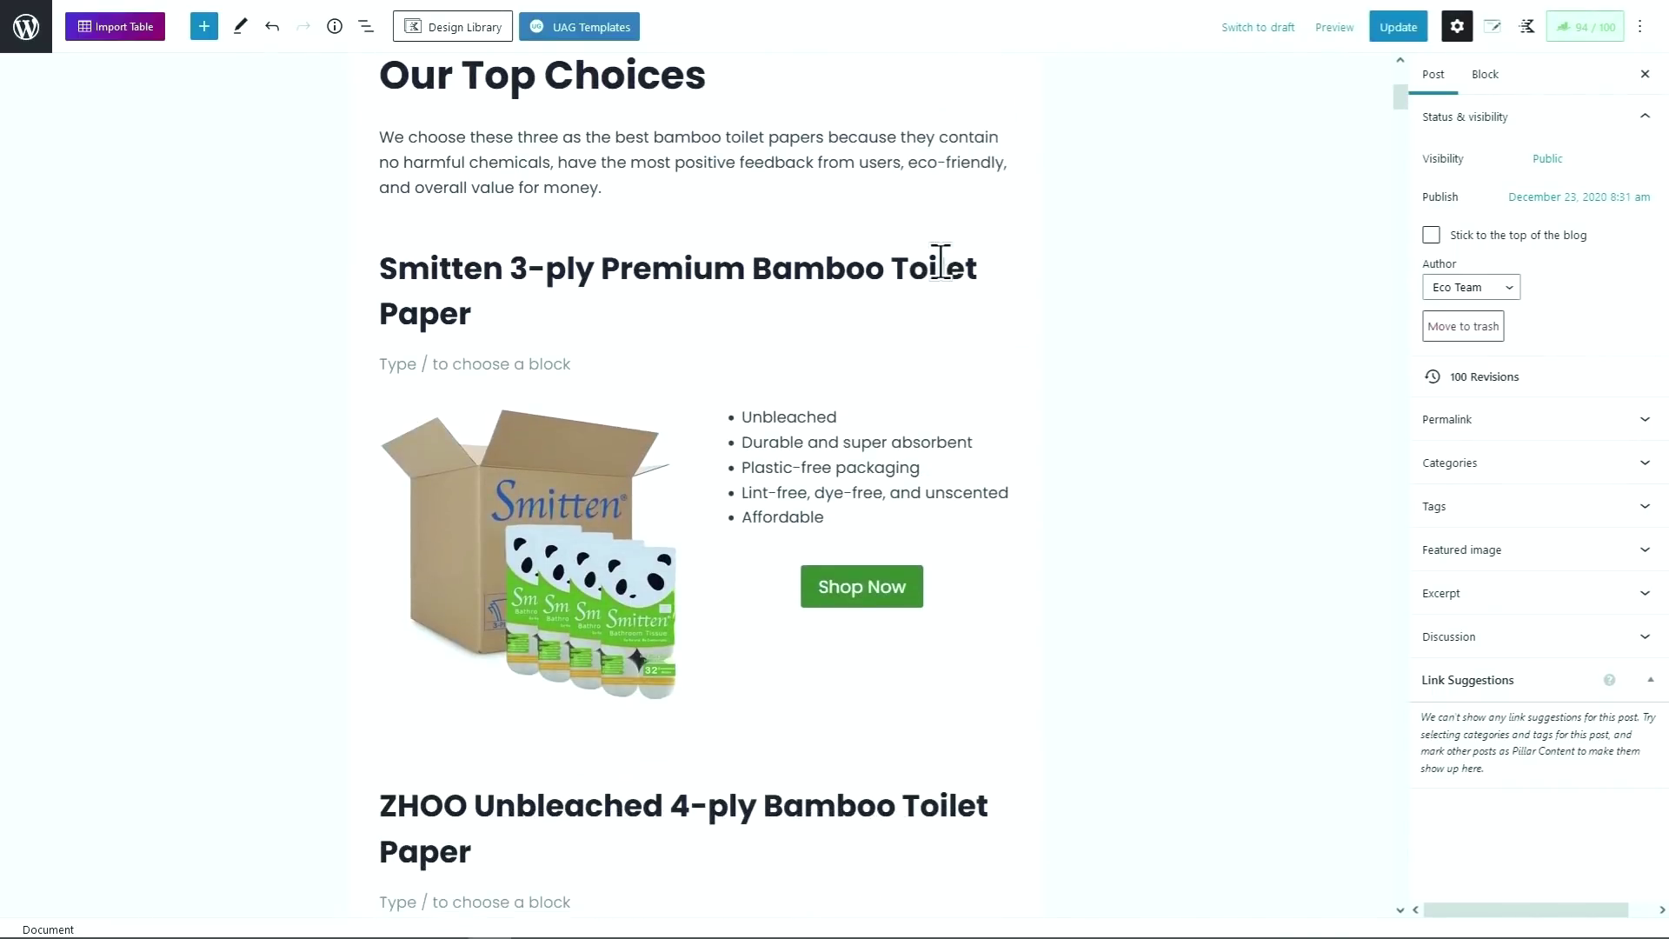
{"action": "scroll", "coordinate": [939, 274], "scroll_direction": "down", "scroll_amount": 13}
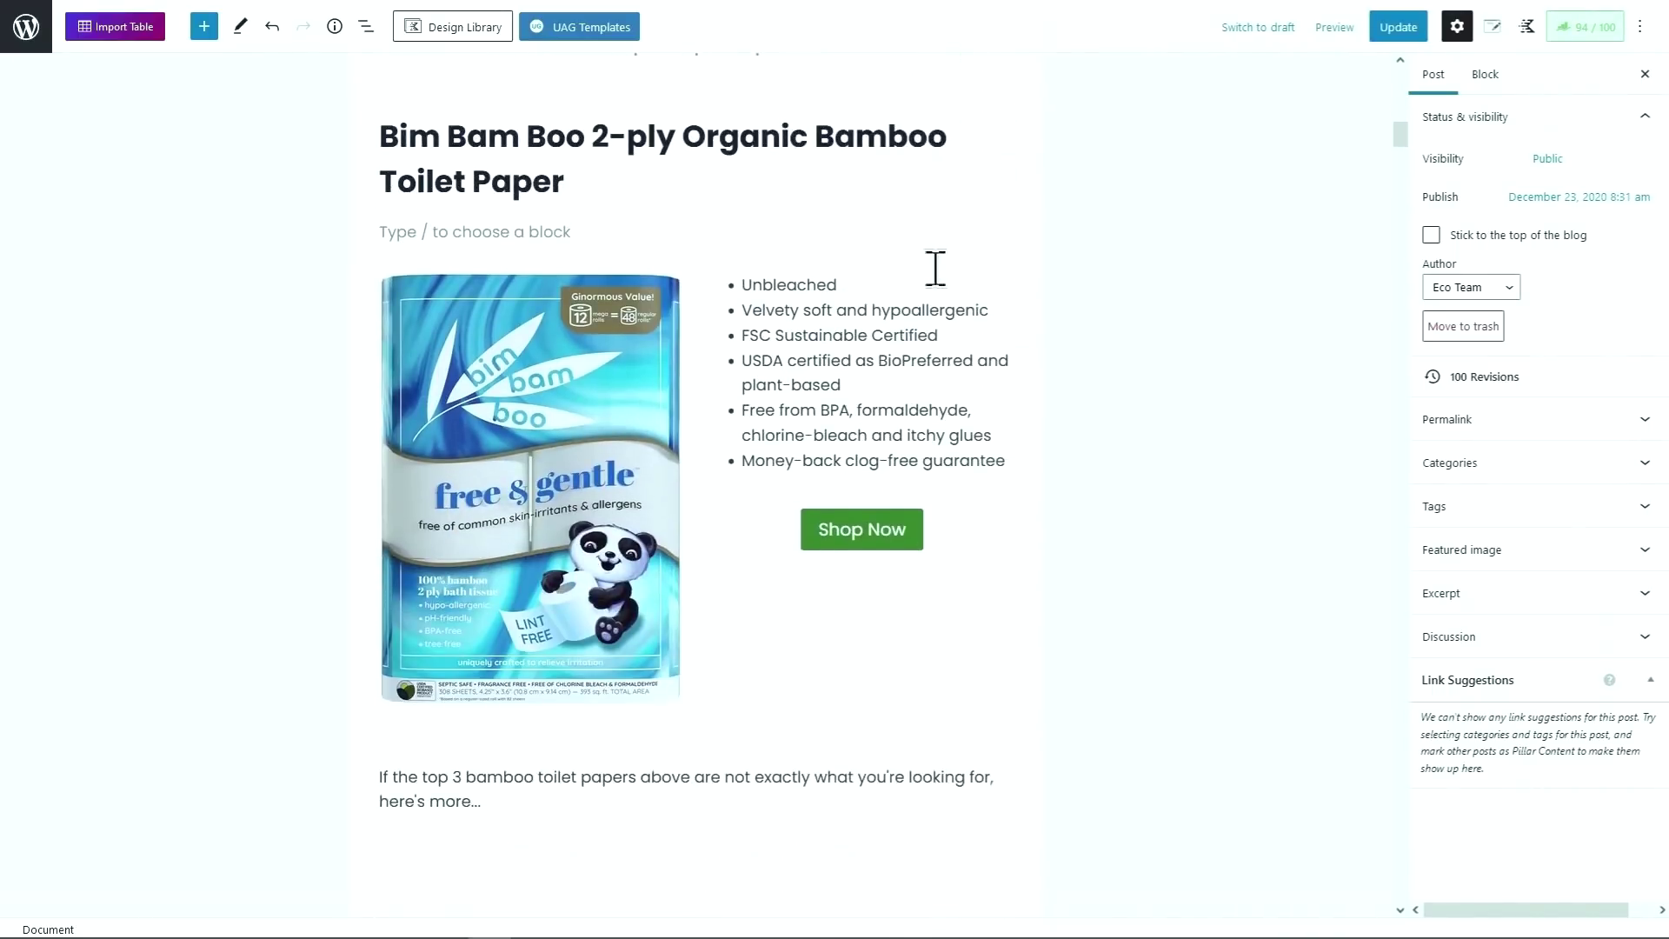
{"action": "left_click_drag", "start_coordinate": [1400, 152], "coordinate": [1399, 806]}
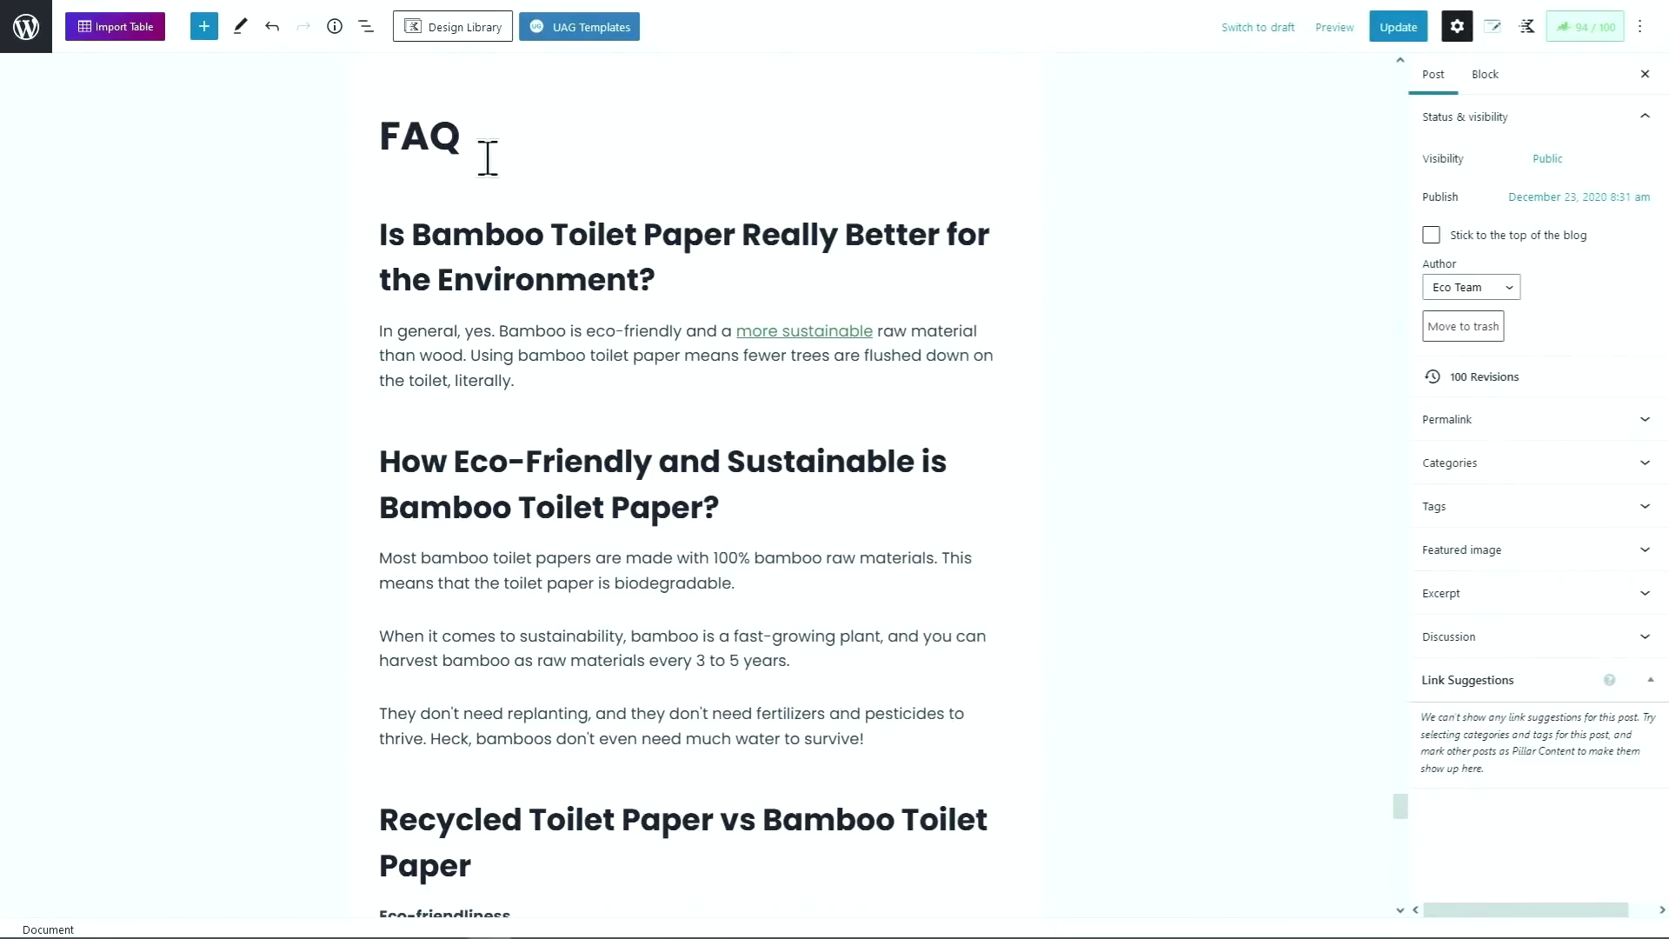
{"action": "scroll", "coordinate": [597, 473], "scroll_direction": "up", "scroll_amount": 1}
{"action": "scroll", "coordinate": [660, 417], "scroll_direction": "down", "scroll_amount": 3}
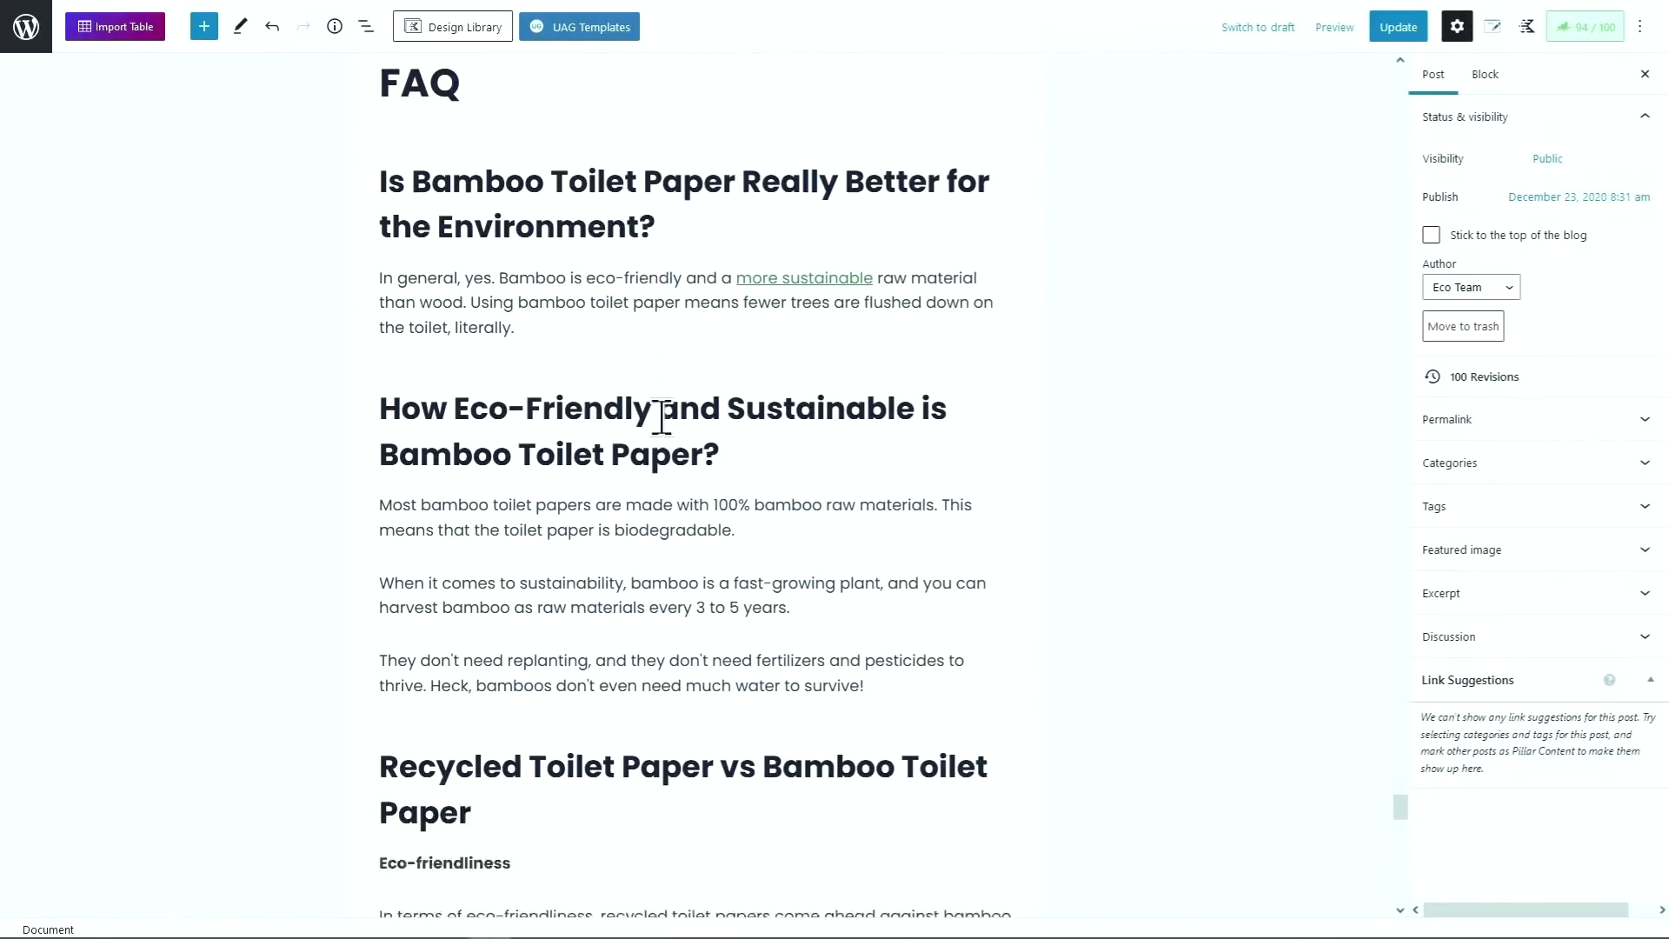
{"action": "scroll", "coordinate": [784, 448], "scroll_direction": "up", "scroll_amount": 2}
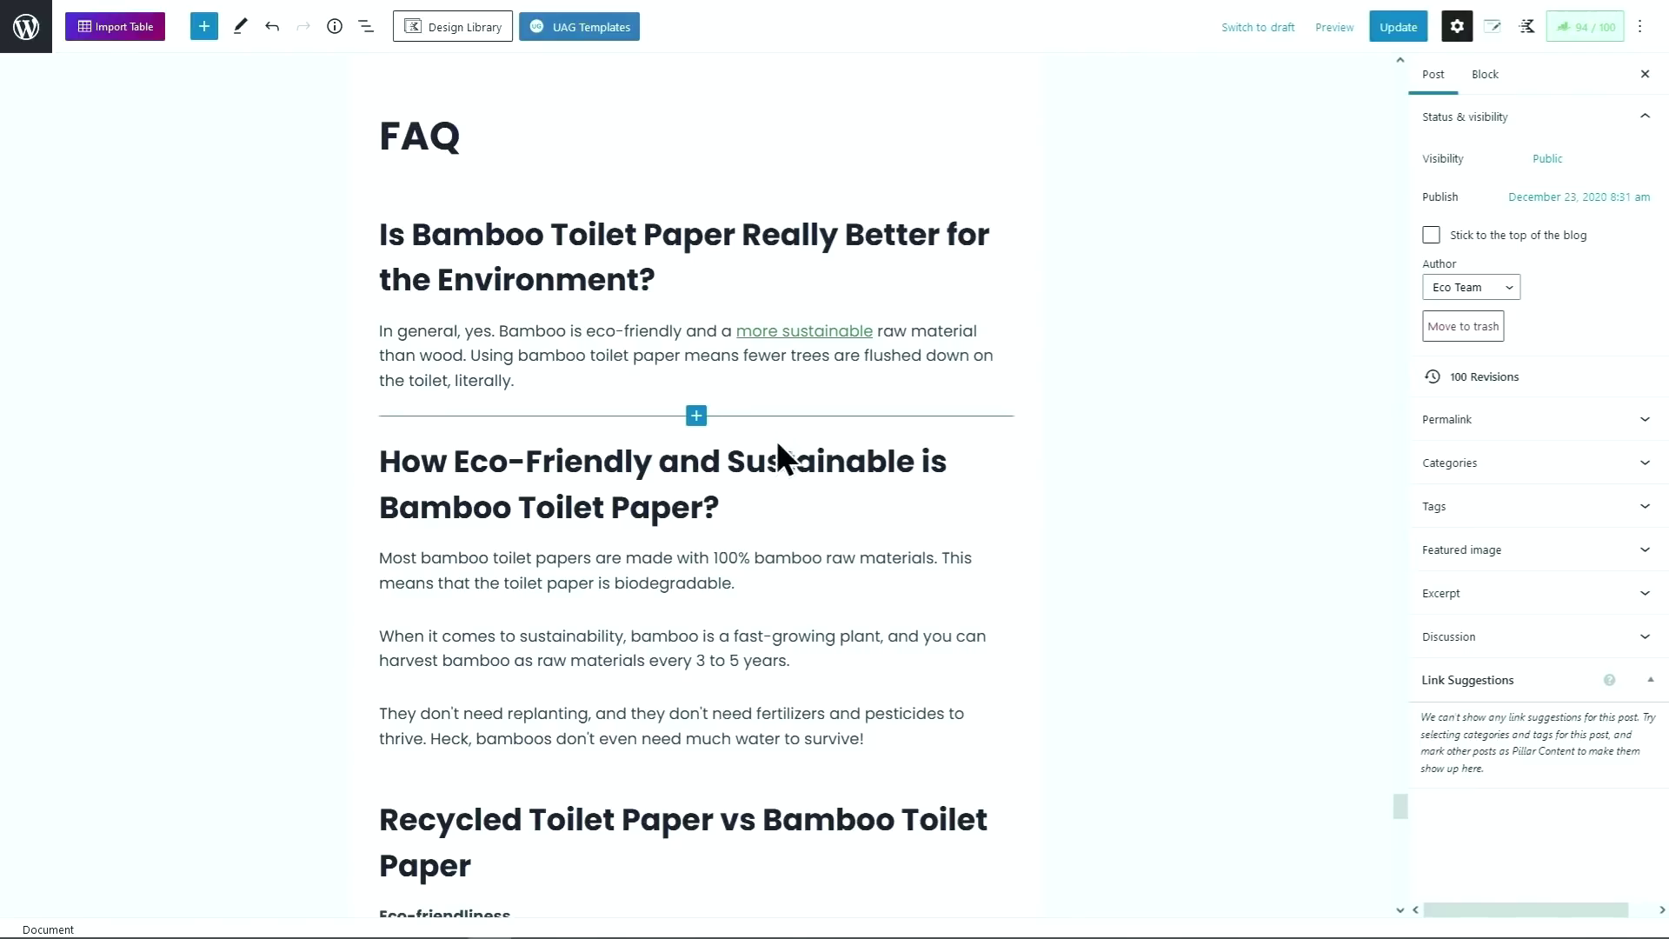
Step: Insert a FAQ by Rank Math block below the answer to the first FAQ question
{"action": "left_click", "coordinate": [696, 416]}
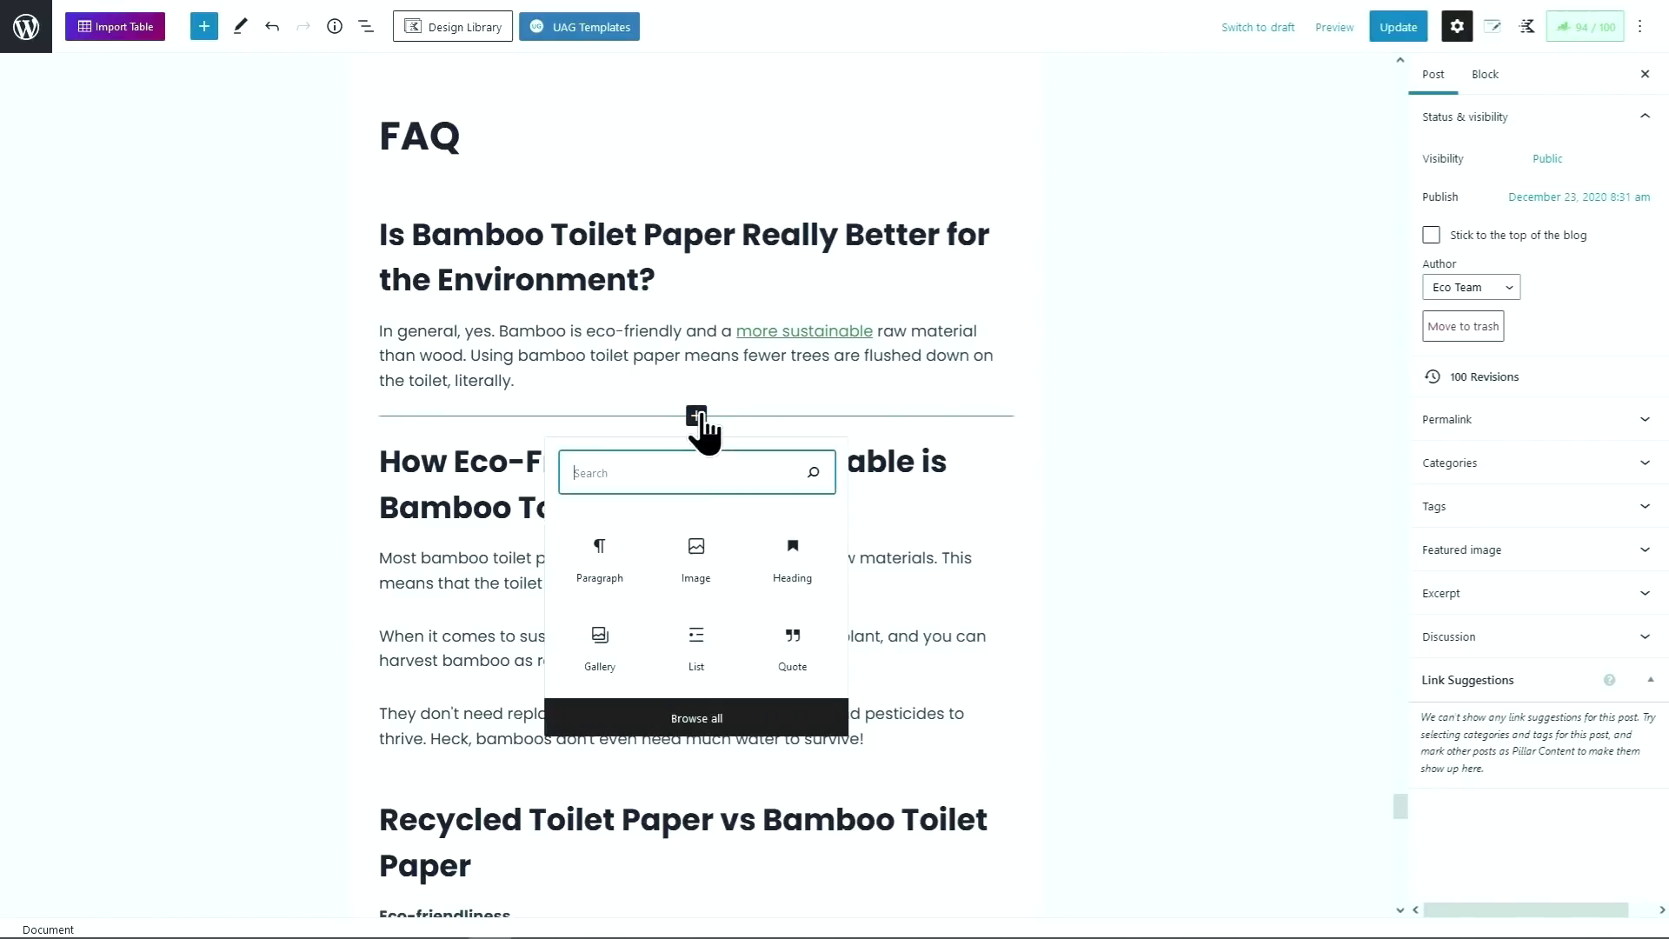
{"action": "left_click", "coordinate": [718, 724]}
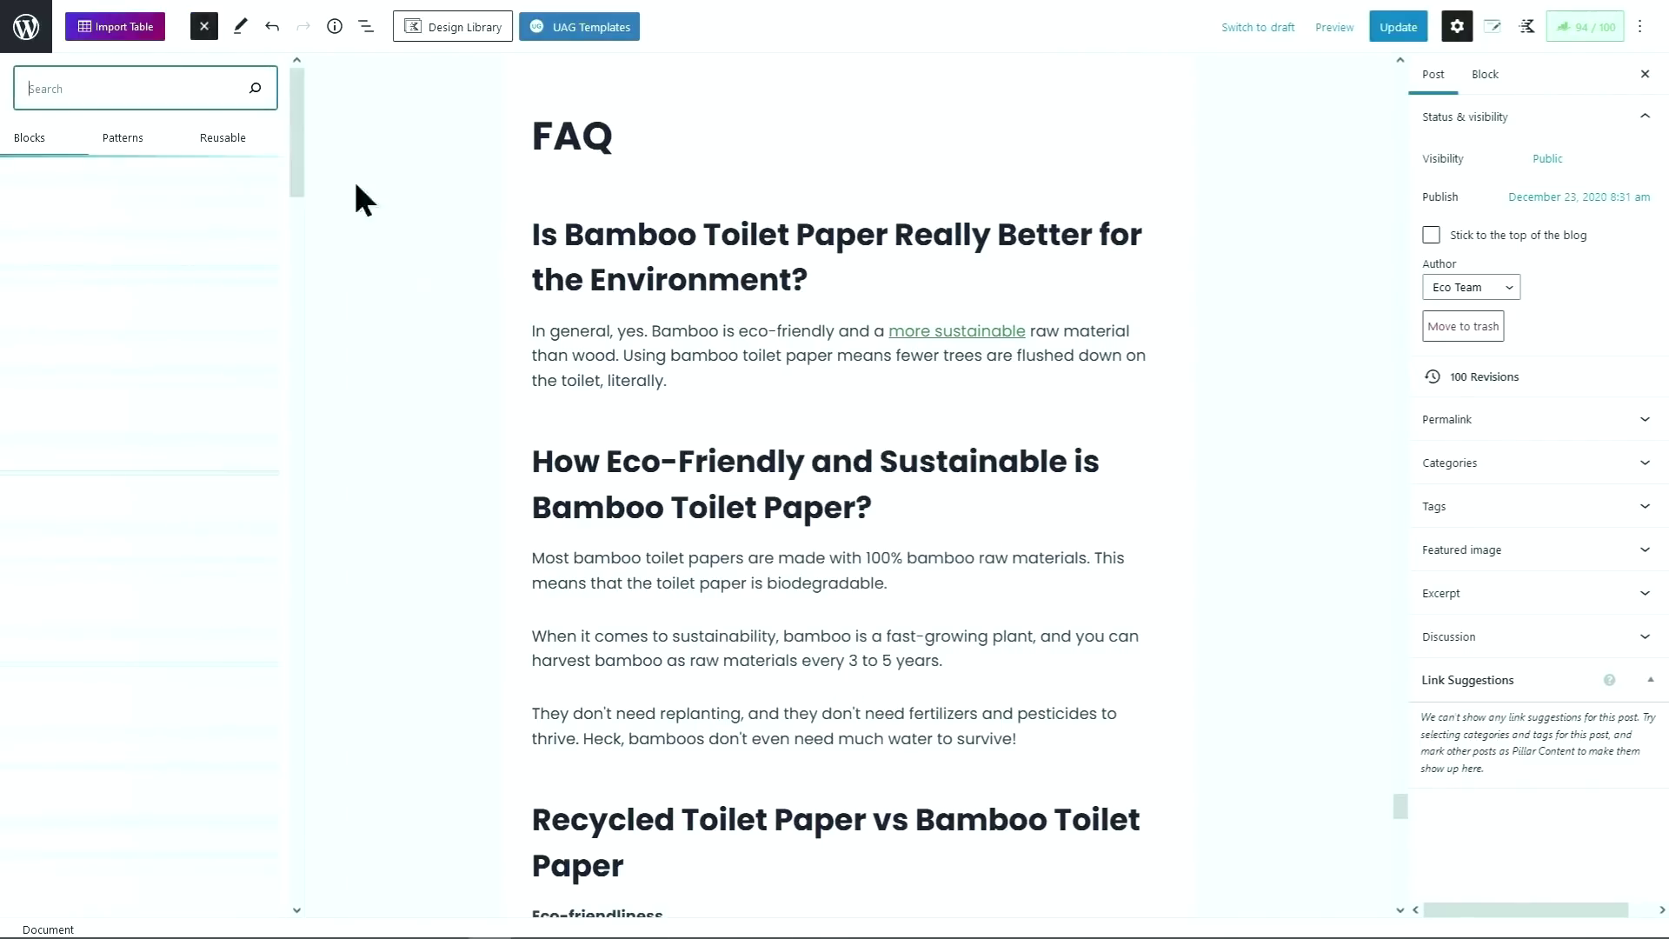
{"action": "left_click_drag", "start_coordinate": [295, 133], "coordinate": [282, 623]}
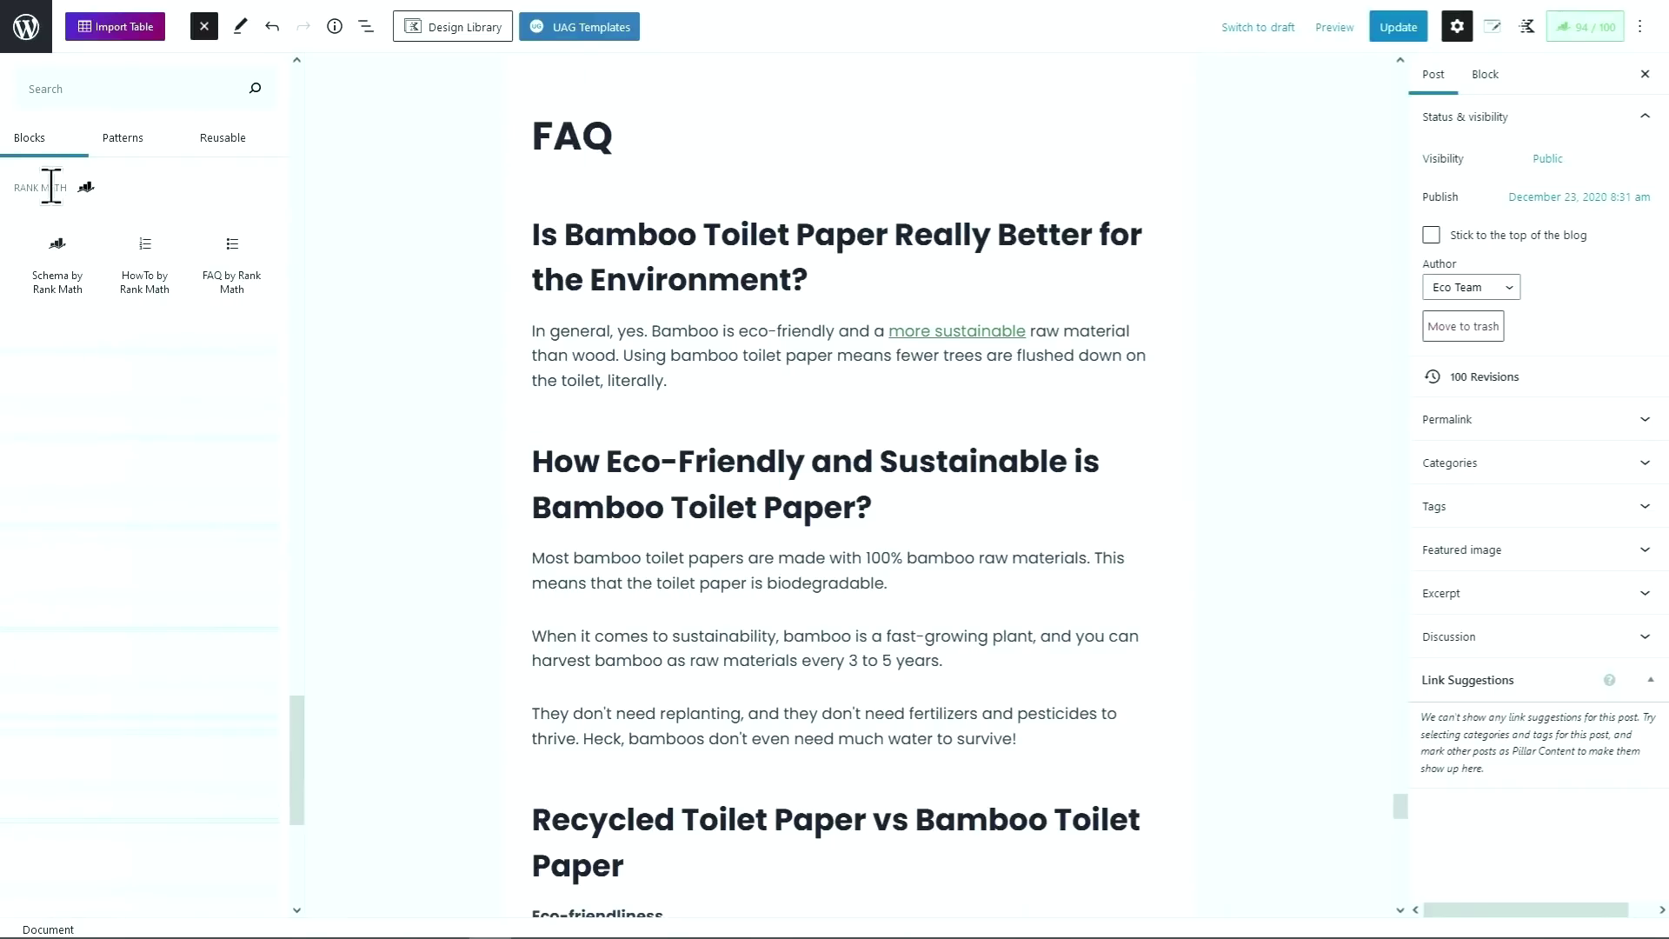
{"action": "mouse_move", "coordinate": [229, 291]}
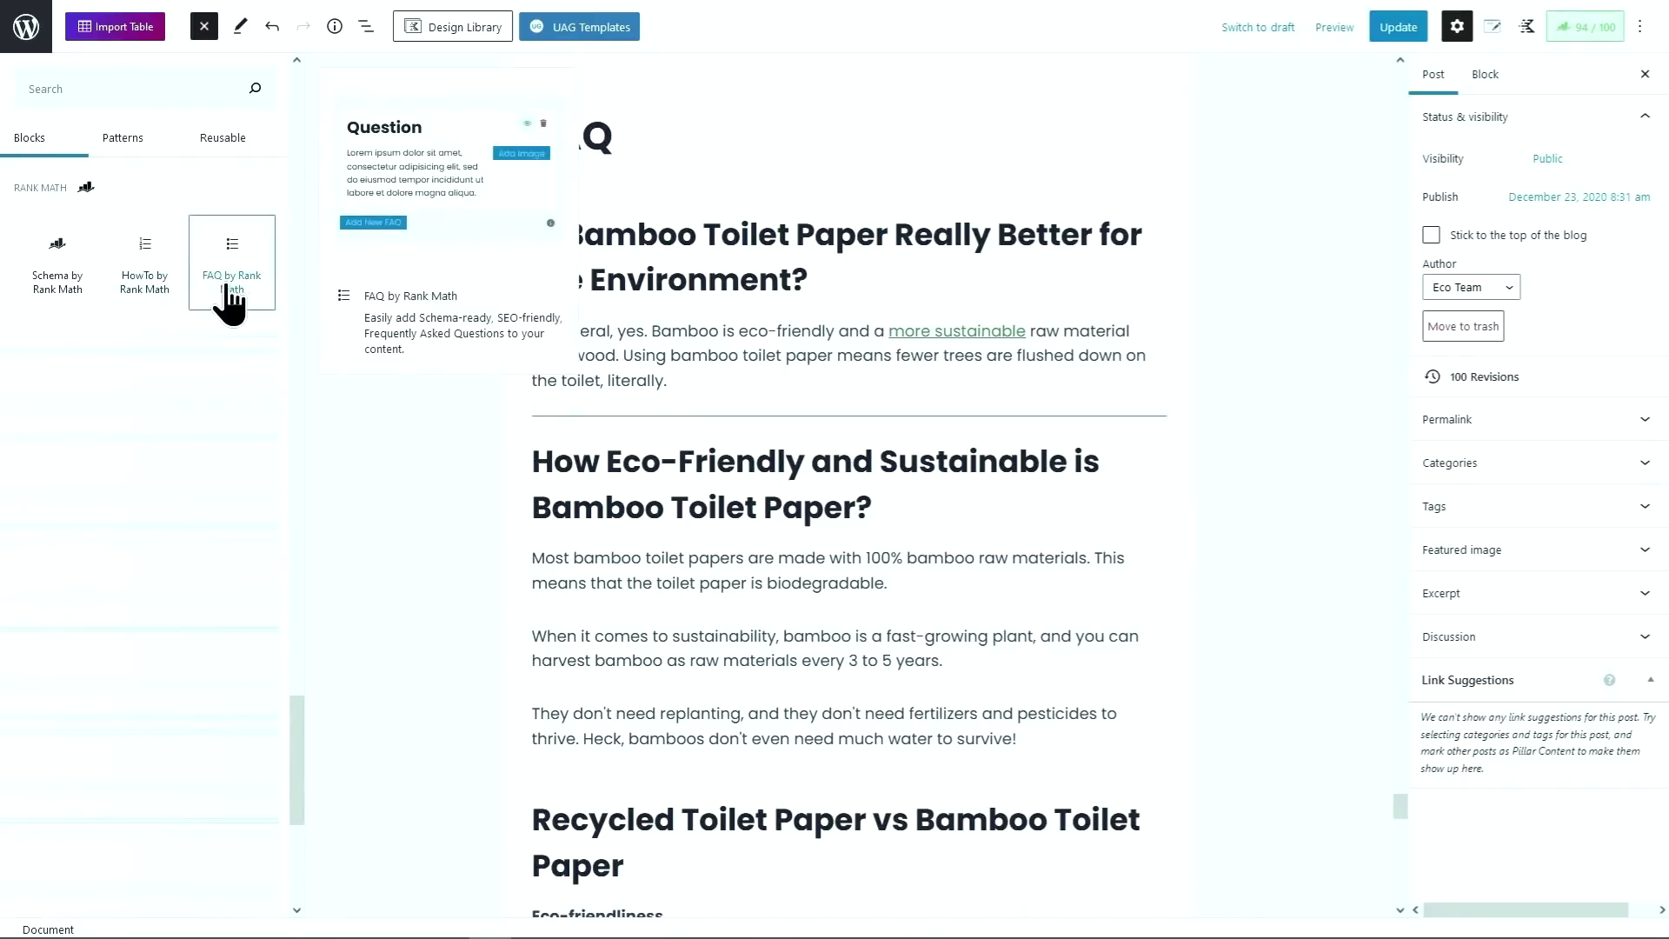
{"action": "left_click", "coordinate": [234, 300]}
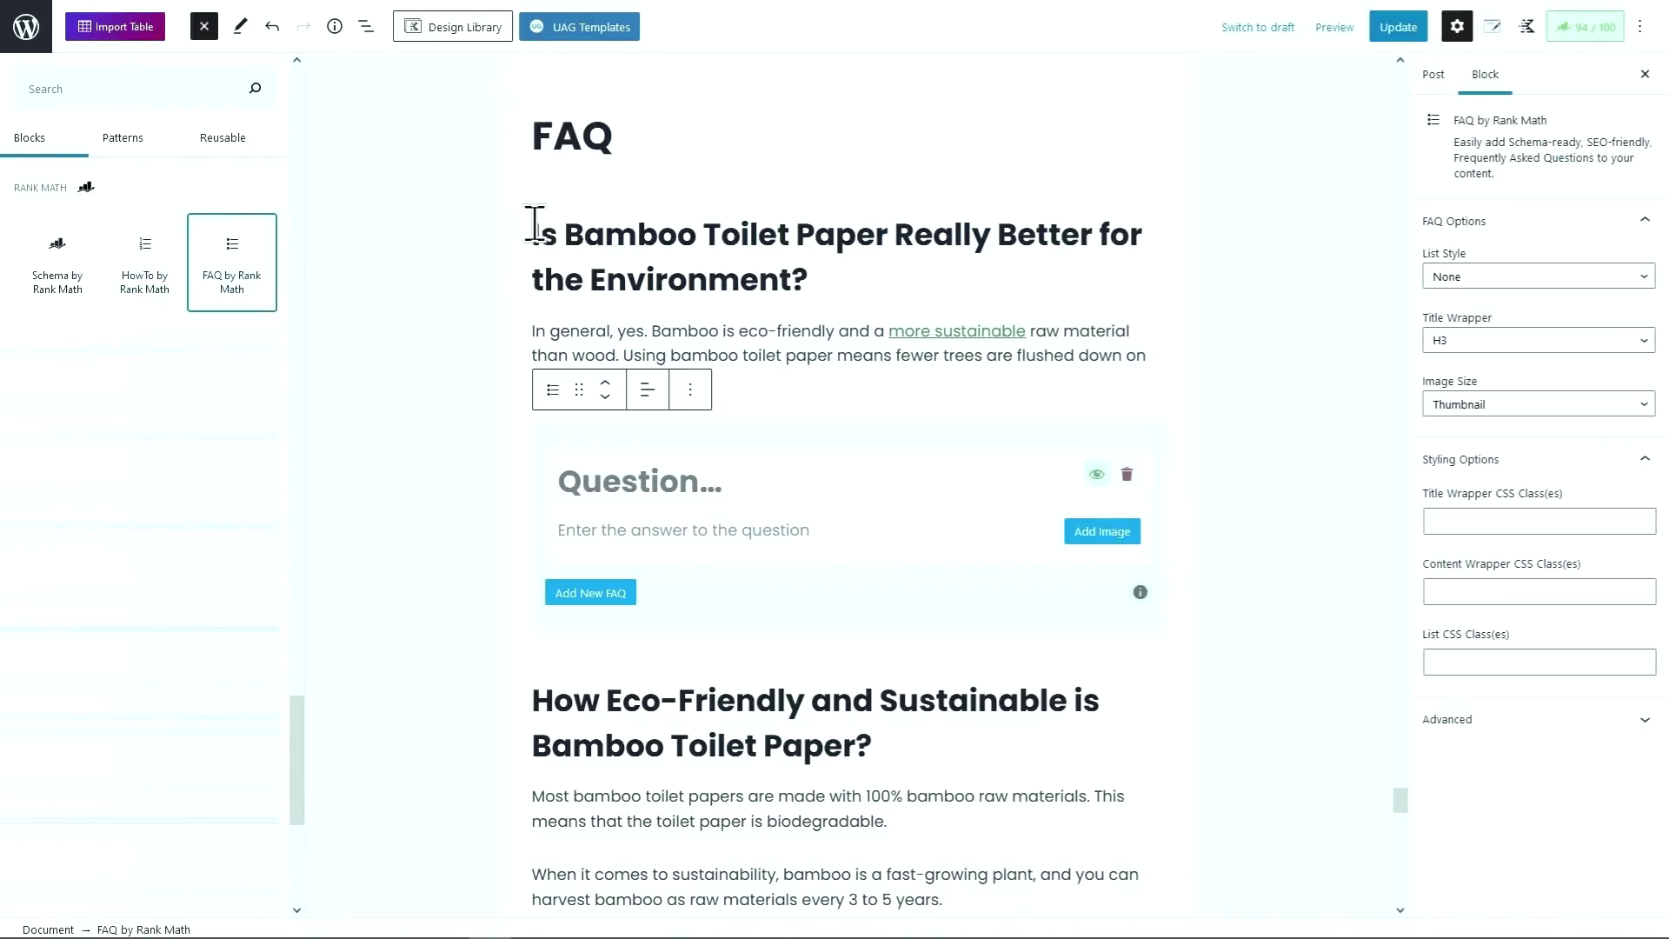
Step: Copy the heading "Is Bamboo Toilet Paper Really Better for the Environment?" and its answer into the FAQ block's first entry, removing the question's leading space
{"action": "triple_click", "coordinate": [733, 265]}
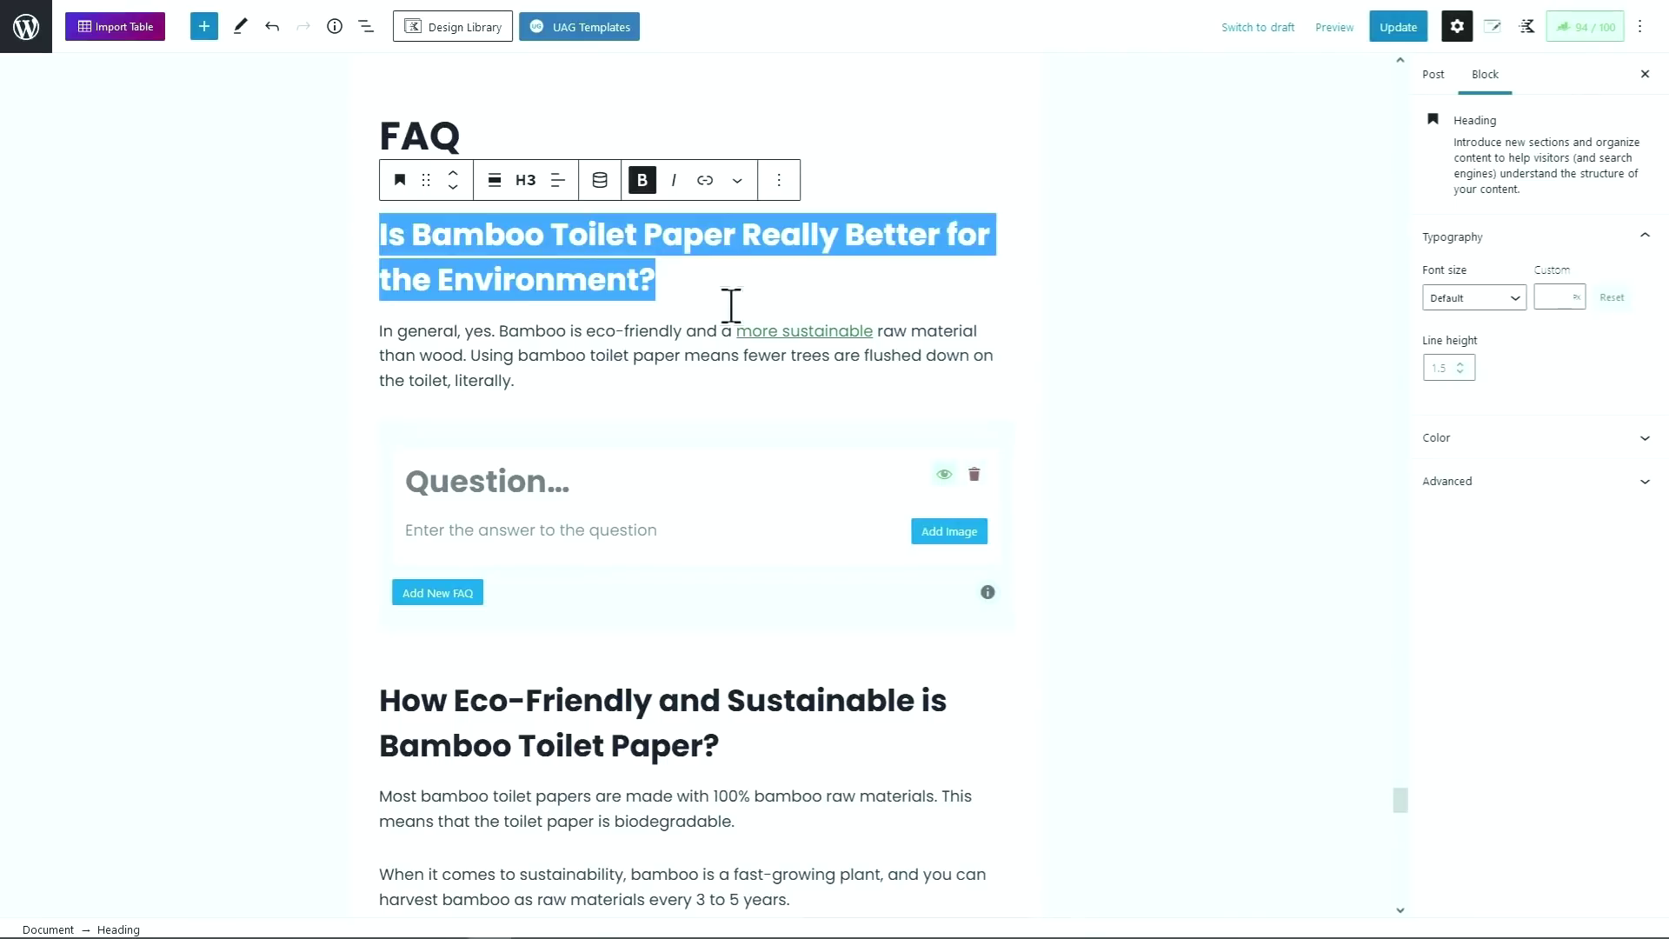
{"action": "left_click", "coordinate": [626, 476]}
{"action": "left_click", "coordinate": [409, 480]}
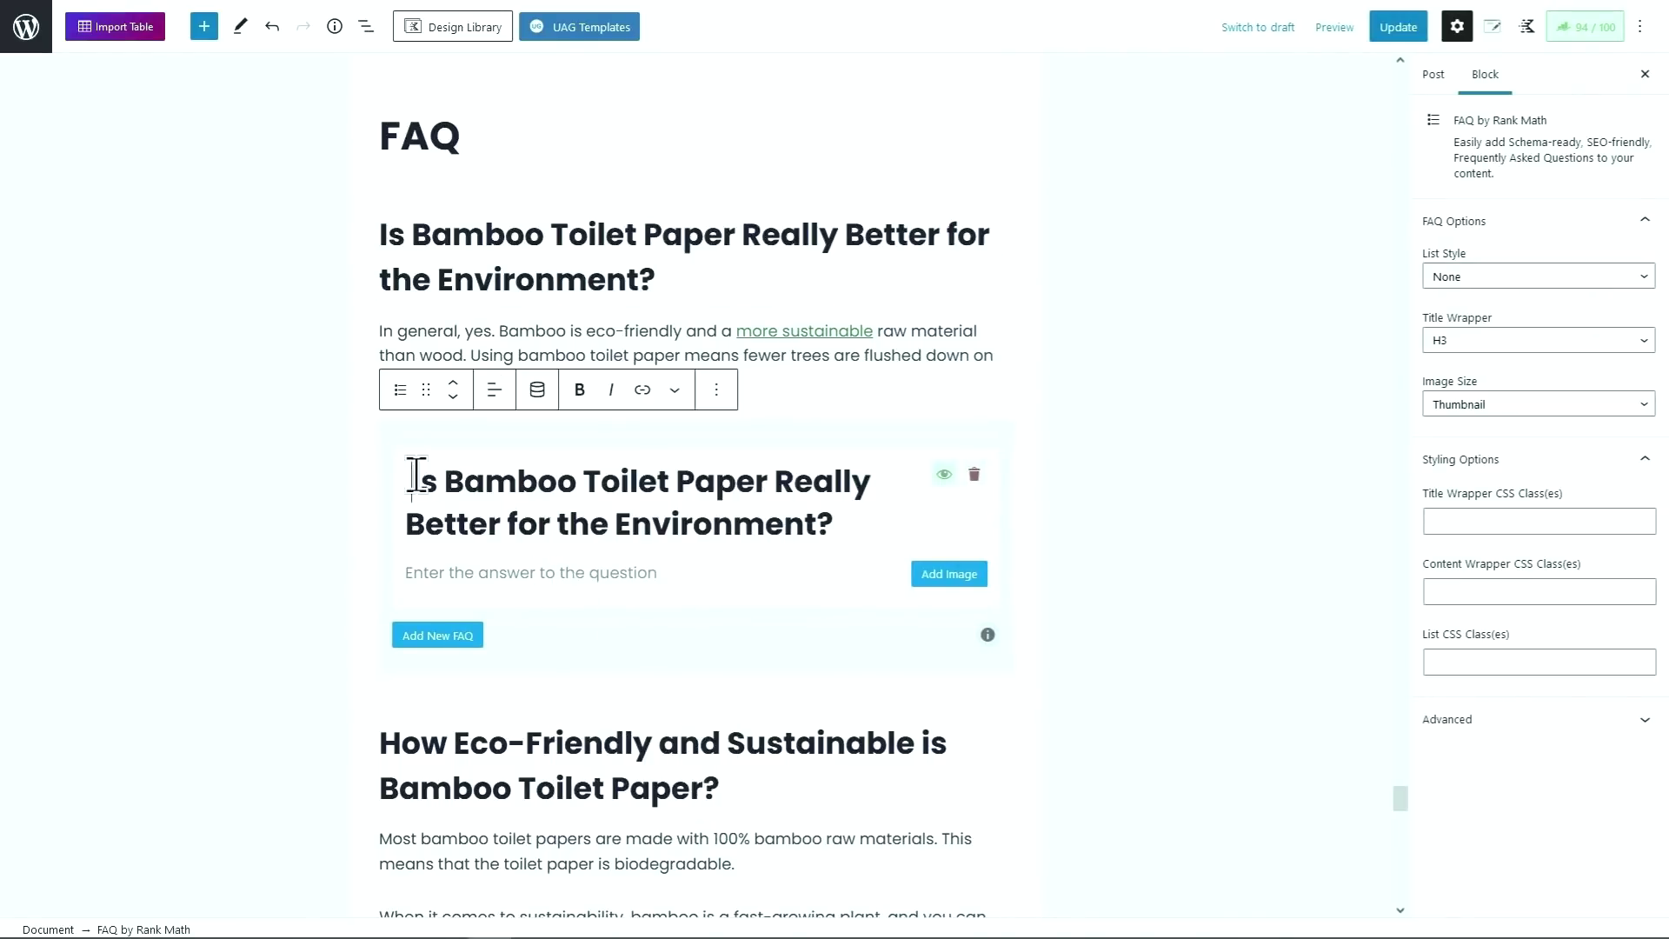
{"action": "key", "text": "BackSpace"}
{"action": "triple_click", "coordinate": [441, 333]}
{"action": "key", "text": "ctrl+c"}
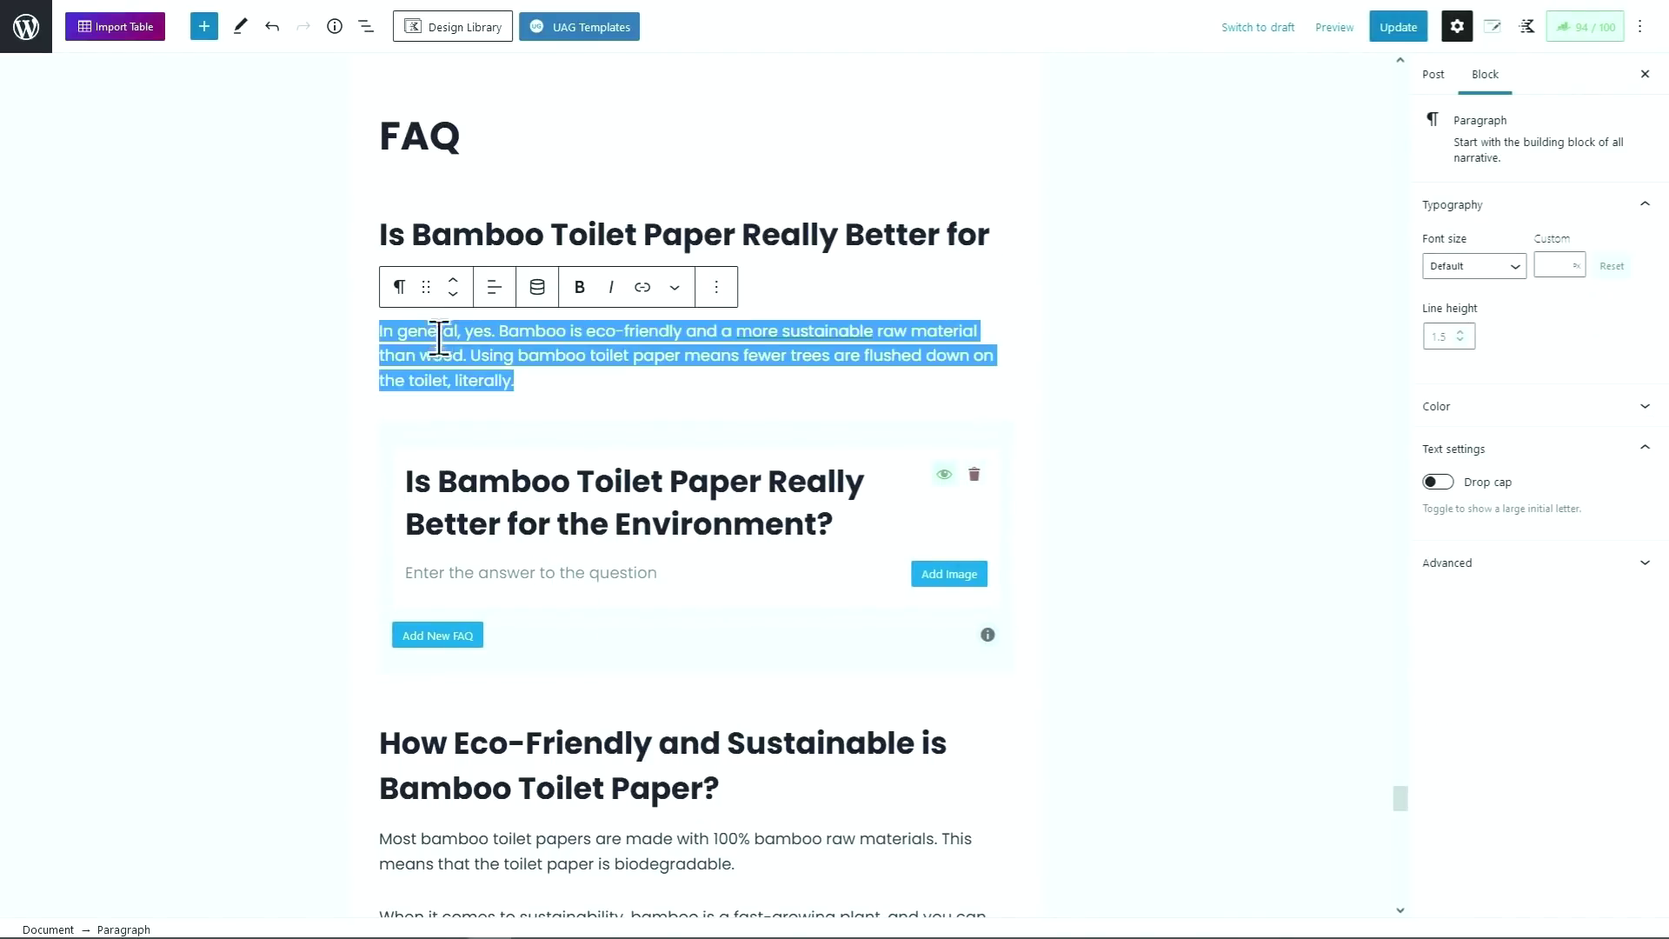
{"action": "right_click", "coordinate": [443, 572]}
{"action": "left_click", "coordinate": [464, 696]}
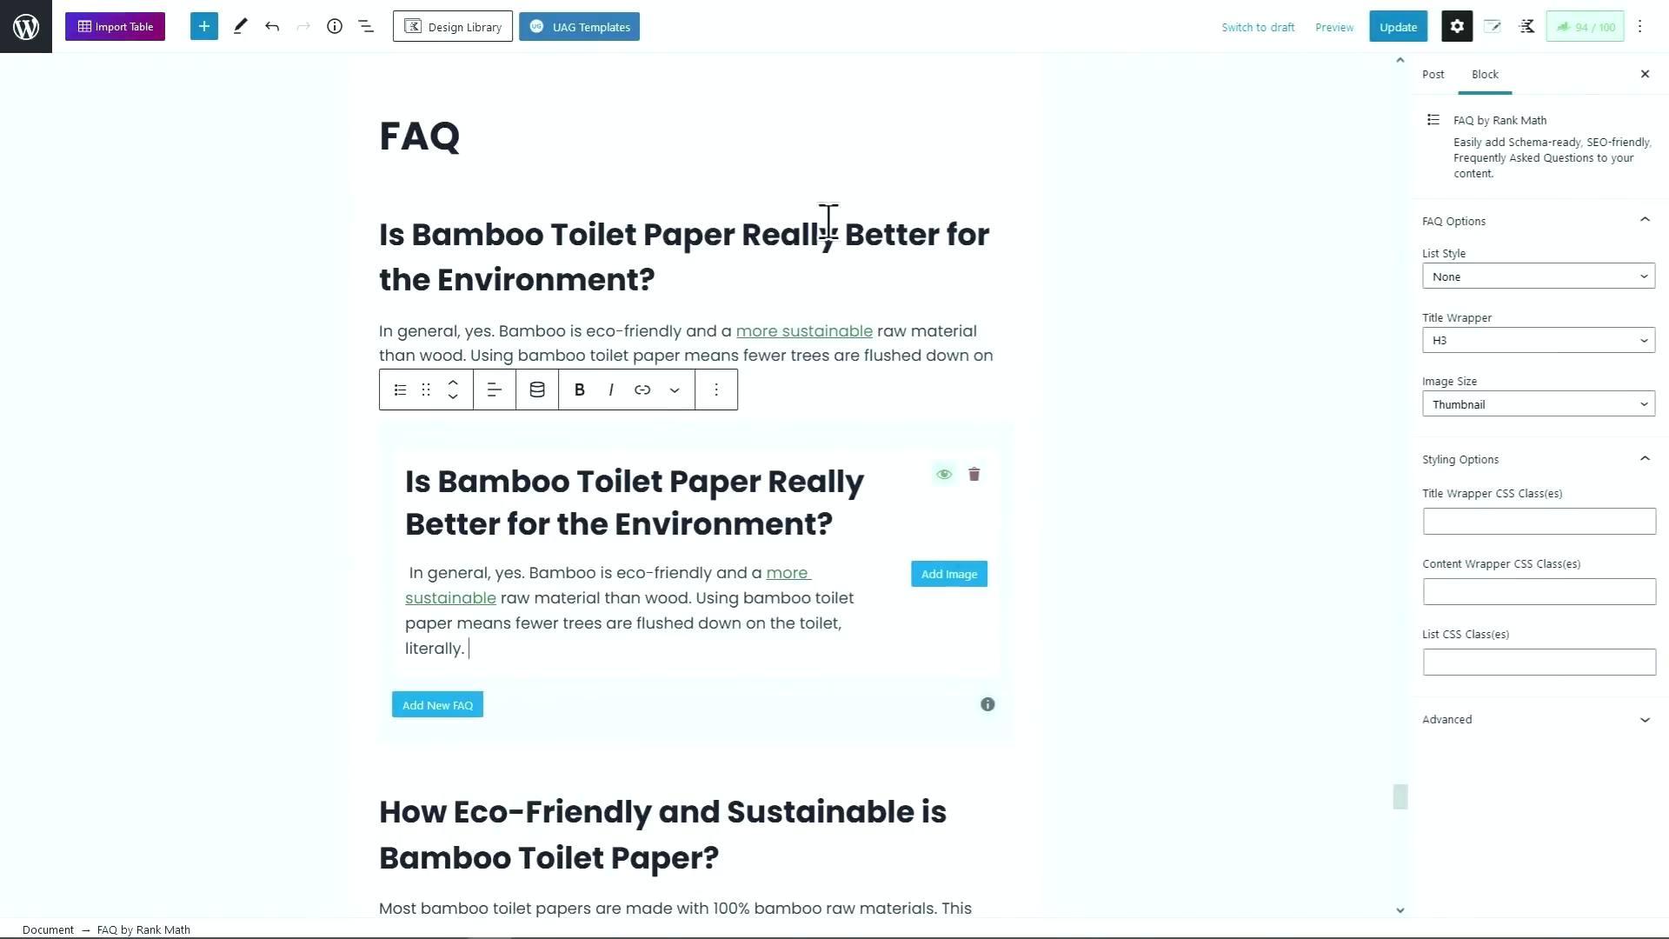
Step: Remove the original heading and answer paragraph blocks of the first question above the FAQ block
{"action": "triple_click", "coordinate": [817, 230]}
{"action": "left_click", "coordinate": [779, 180]}
{"action": "left_click", "coordinate": [802, 584]}
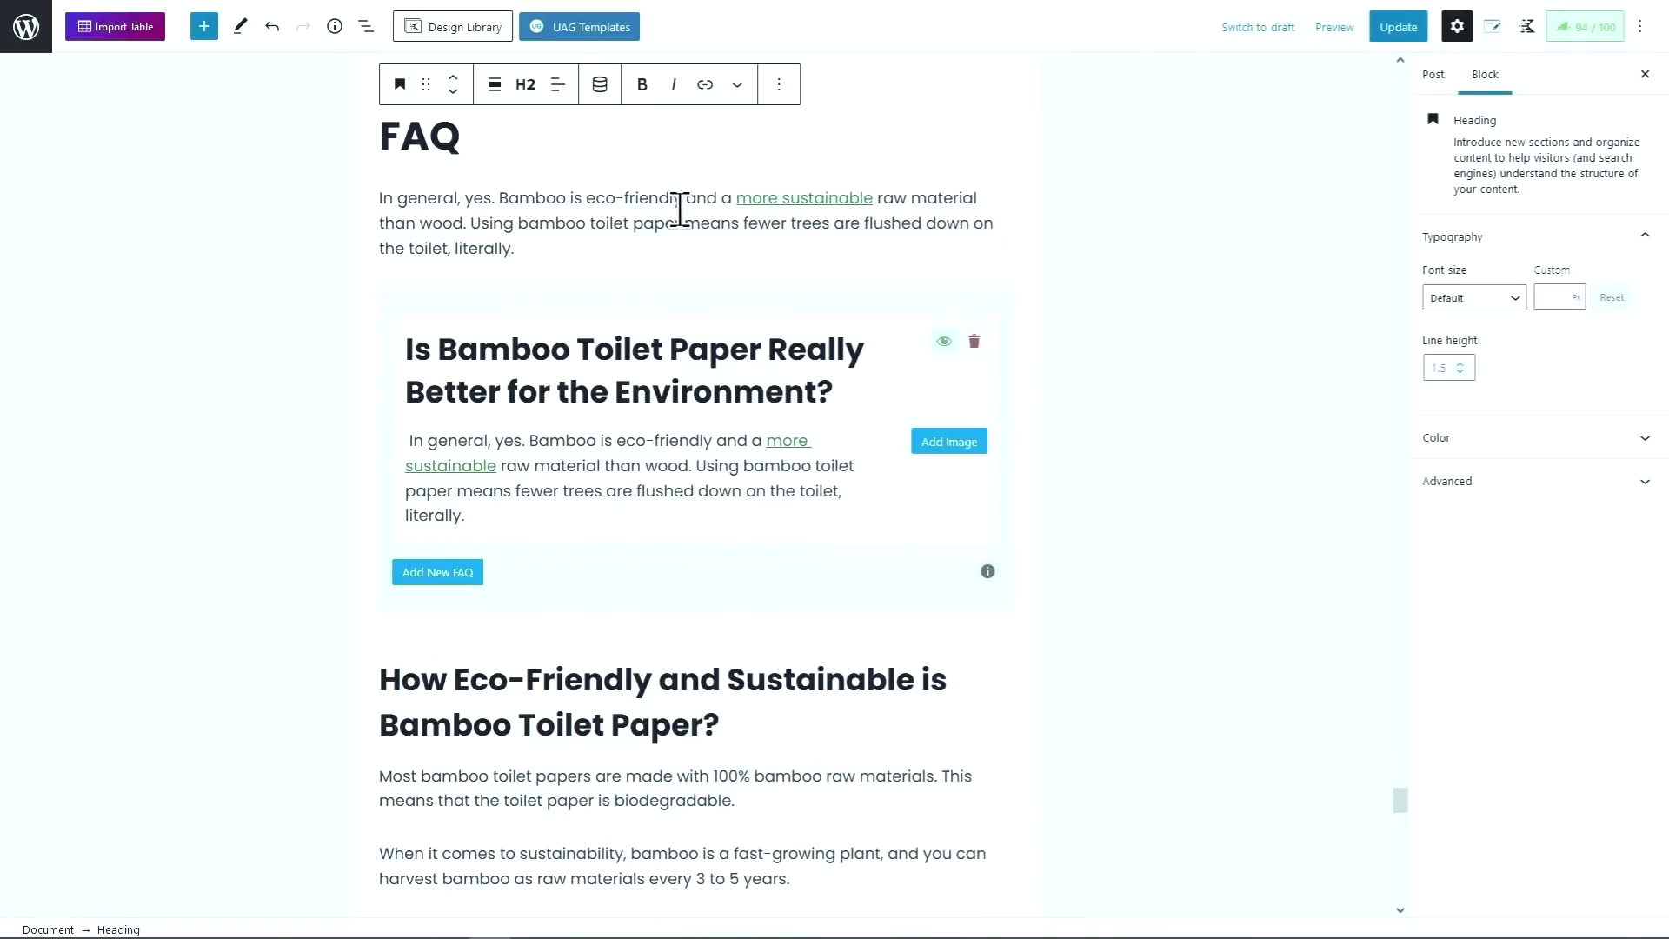
{"action": "left_click", "coordinate": [716, 154]}
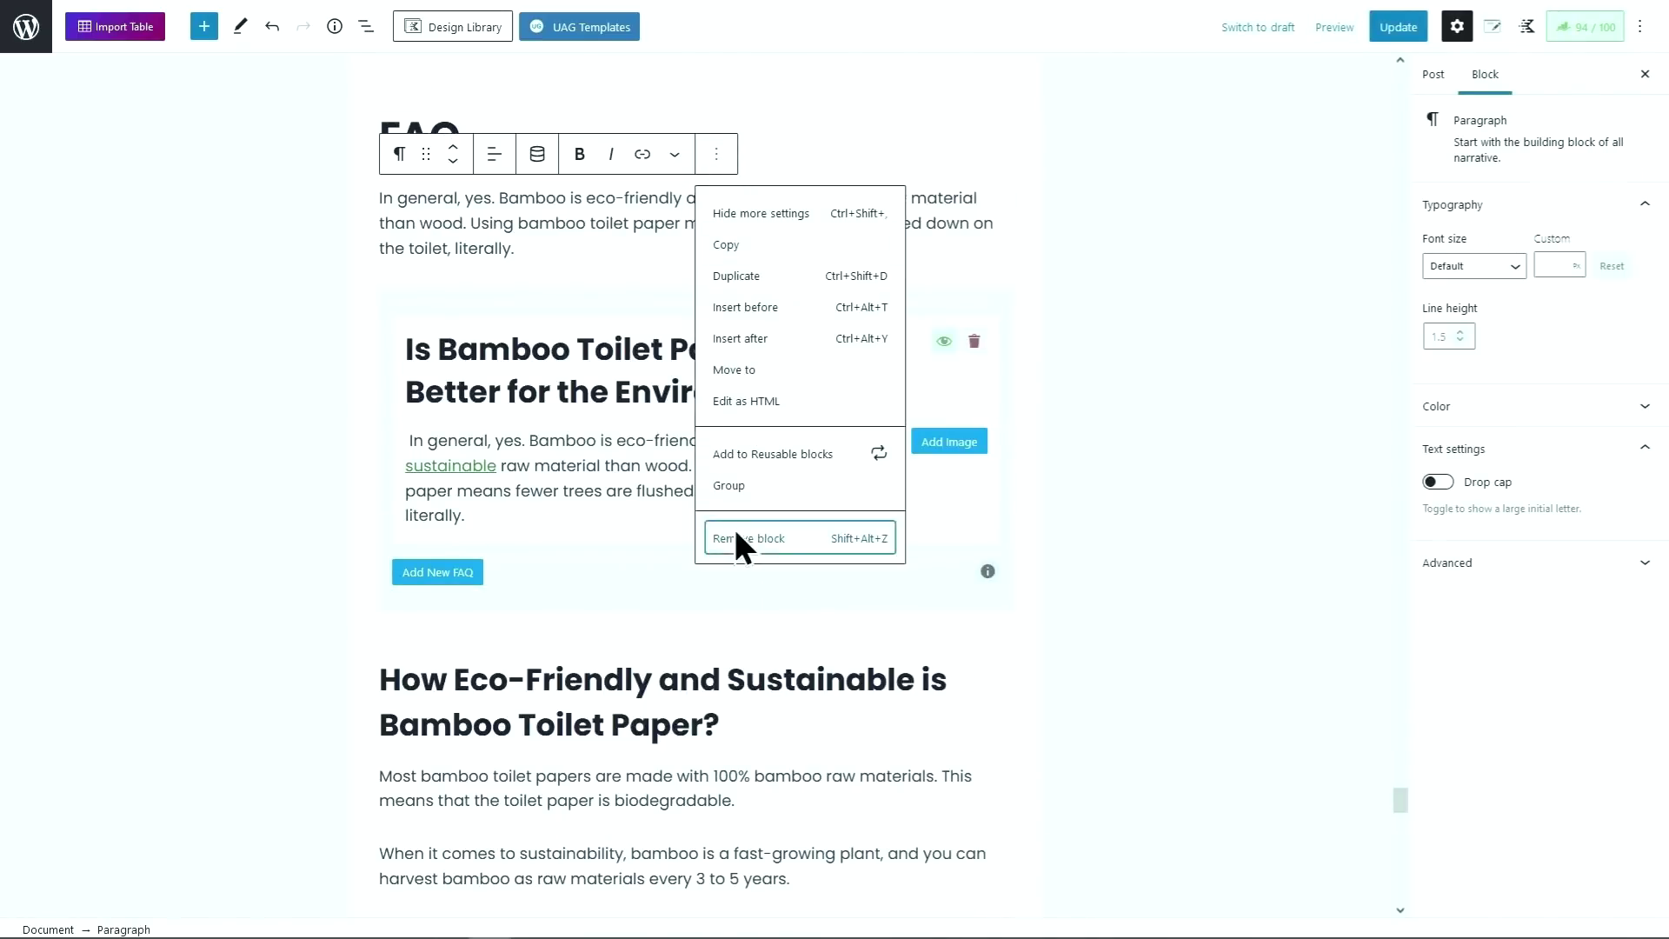
{"action": "left_click", "coordinate": [737, 539]}
Step: Add a second FAQ entry and copy the heading "How Eco-Friendly and Sustainable is Bamboo Toilet Paper?" in as its question
{"action": "left_click", "coordinate": [448, 477]}
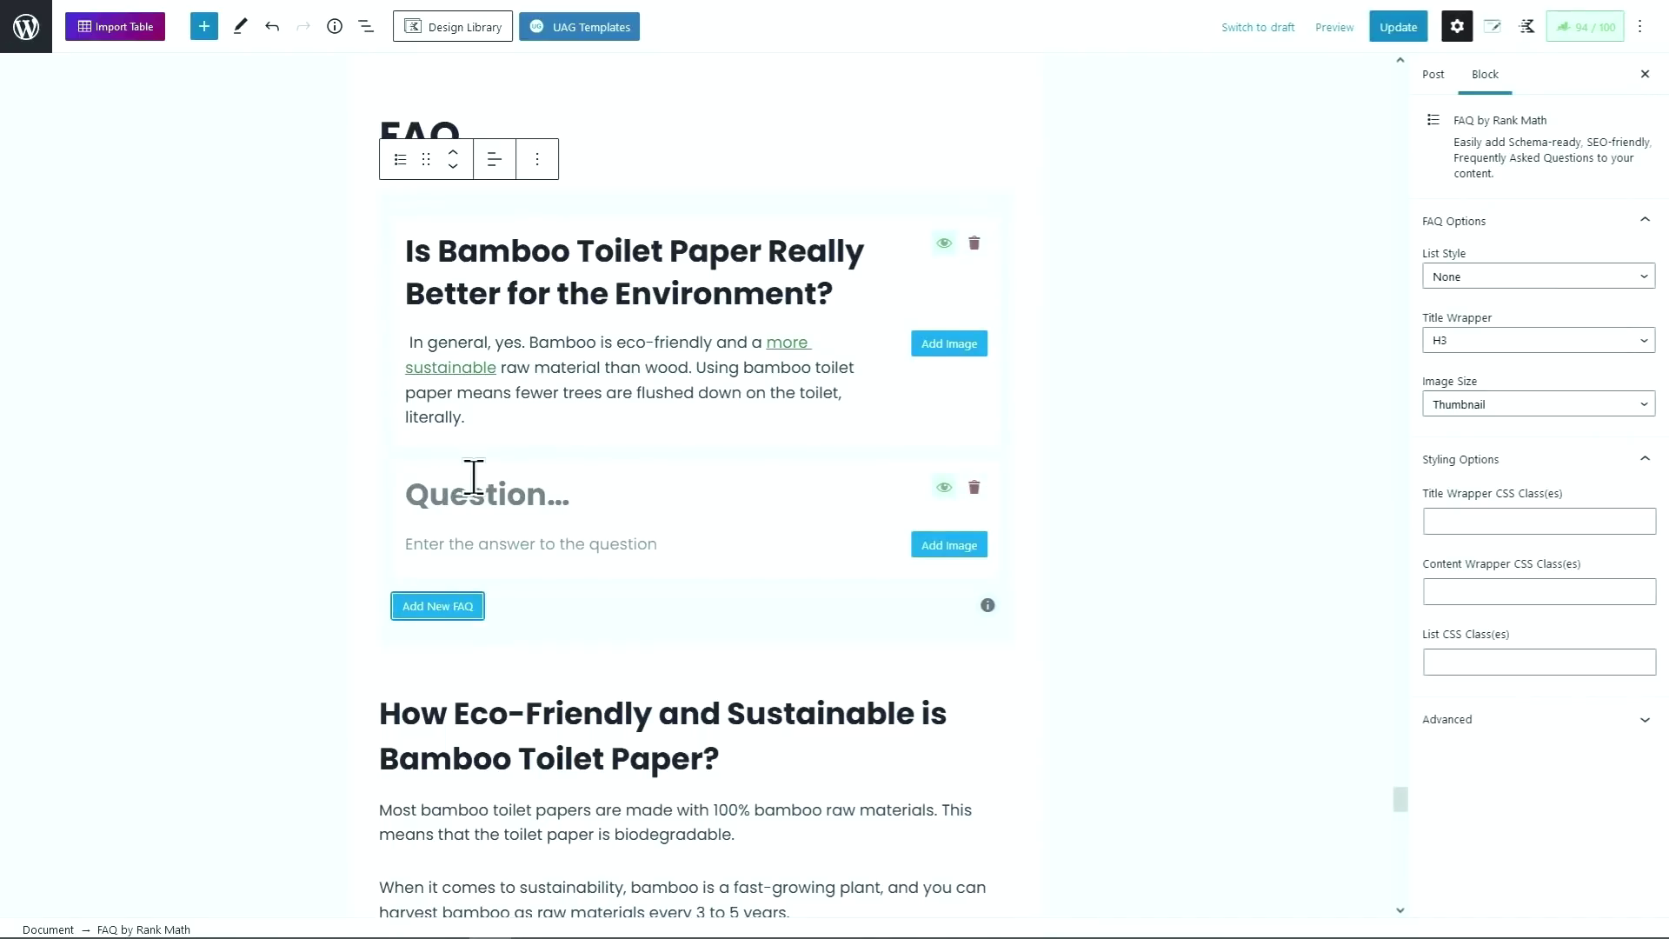
{"action": "scroll", "coordinate": [487, 500], "scroll_direction": "down", "scroll_amount": 2}
{"action": "triple_click", "coordinate": [471, 535]}
{"action": "right_click", "coordinate": [471, 535]}
{"action": "left_click", "coordinate": [498, 634]}
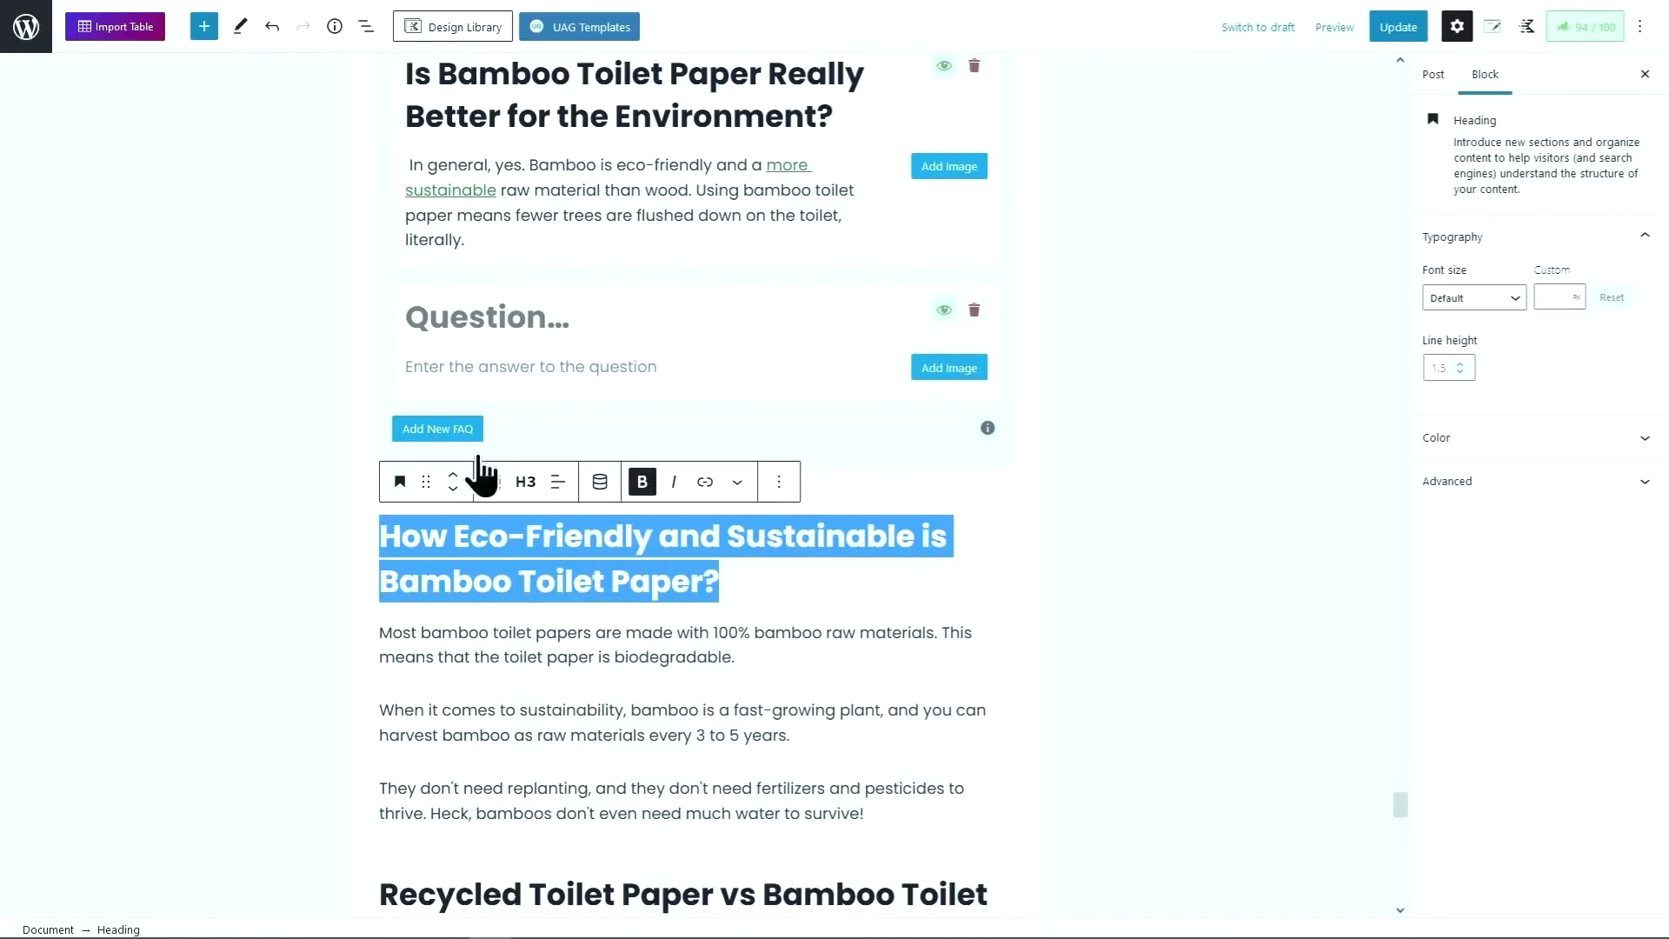
{"action": "left_click", "coordinate": [466, 316]}
{"action": "key", "text": "ctrl+v"}
Step: Copy the three paragraphs under the eco-friendliness heading into the second entry's answer
{"action": "scroll", "coordinate": [385, 540], "scroll_direction": "down", "scroll_amount": 2}
{"action": "left_click_drag", "start_coordinate": [385, 539], "coordinate": [864, 721]}
{"action": "key", "text": "ctrl+c"}
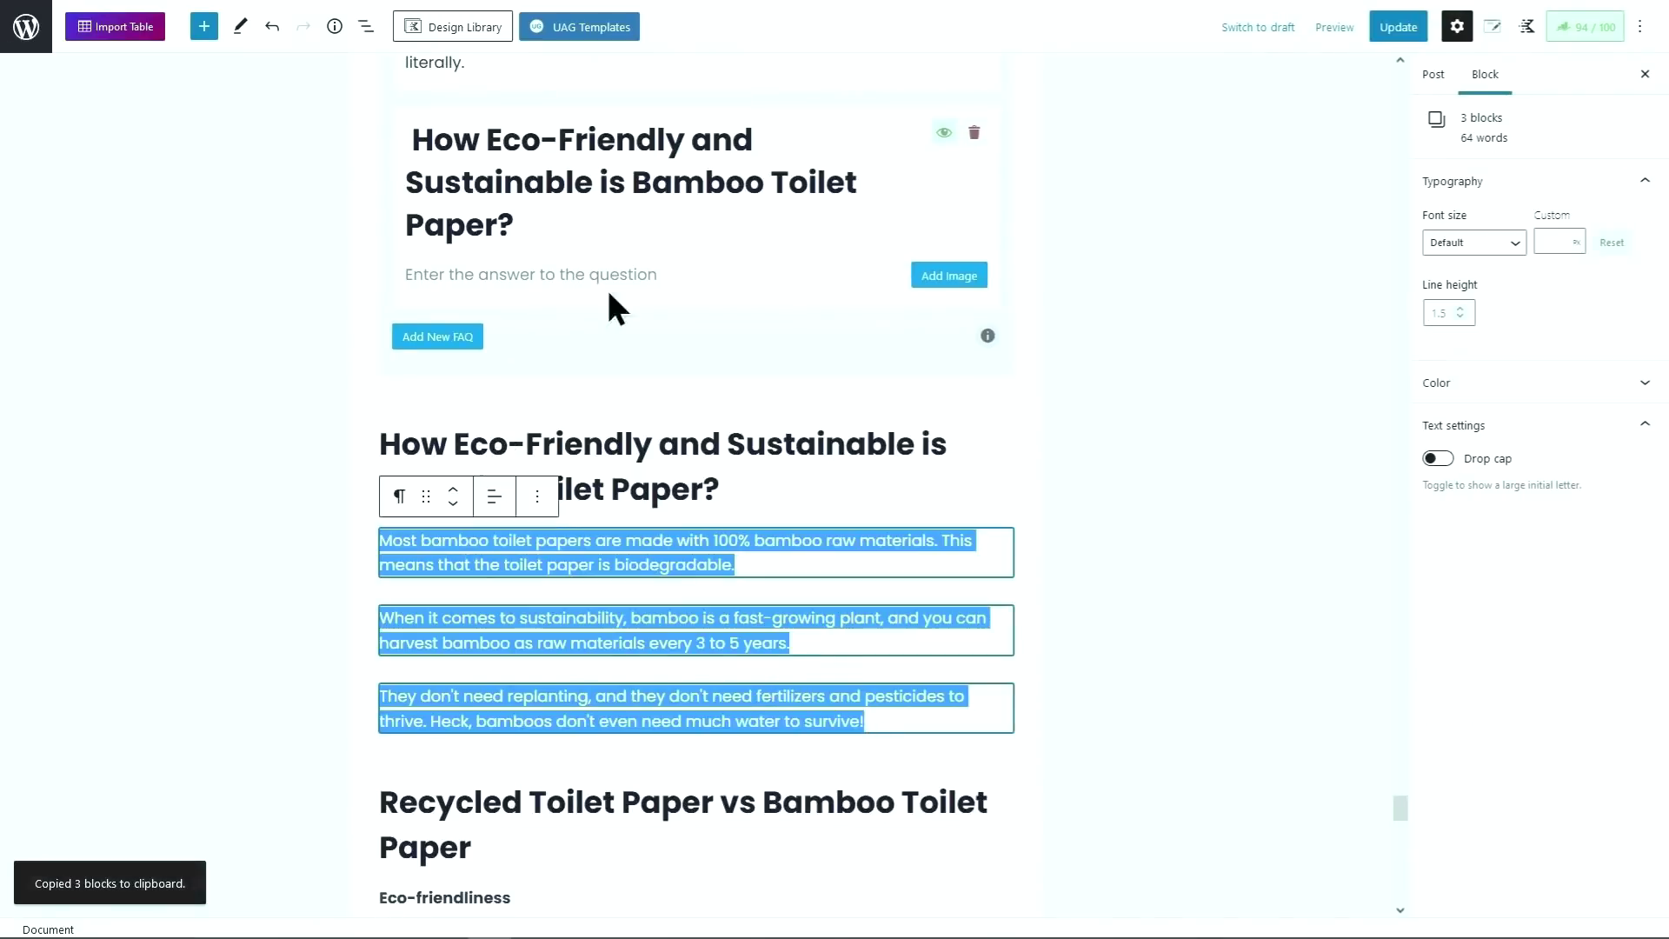
{"action": "left_click", "coordinate": [607, 286]}
{"action": "key", "text": "ctrl+v"}
Step: Delete the original "How Eco-Friendly and Sustainable" heading and its three answer paragraphs below the FAQ block
{"action": "scroll", "coordinate": [564, 530], "scroll_direction": "down", "scroll_amount": 3}
{"action": "scroll", "coordinate": [564, 530], "scroll_direction": "down", "scroll_amount": 1}
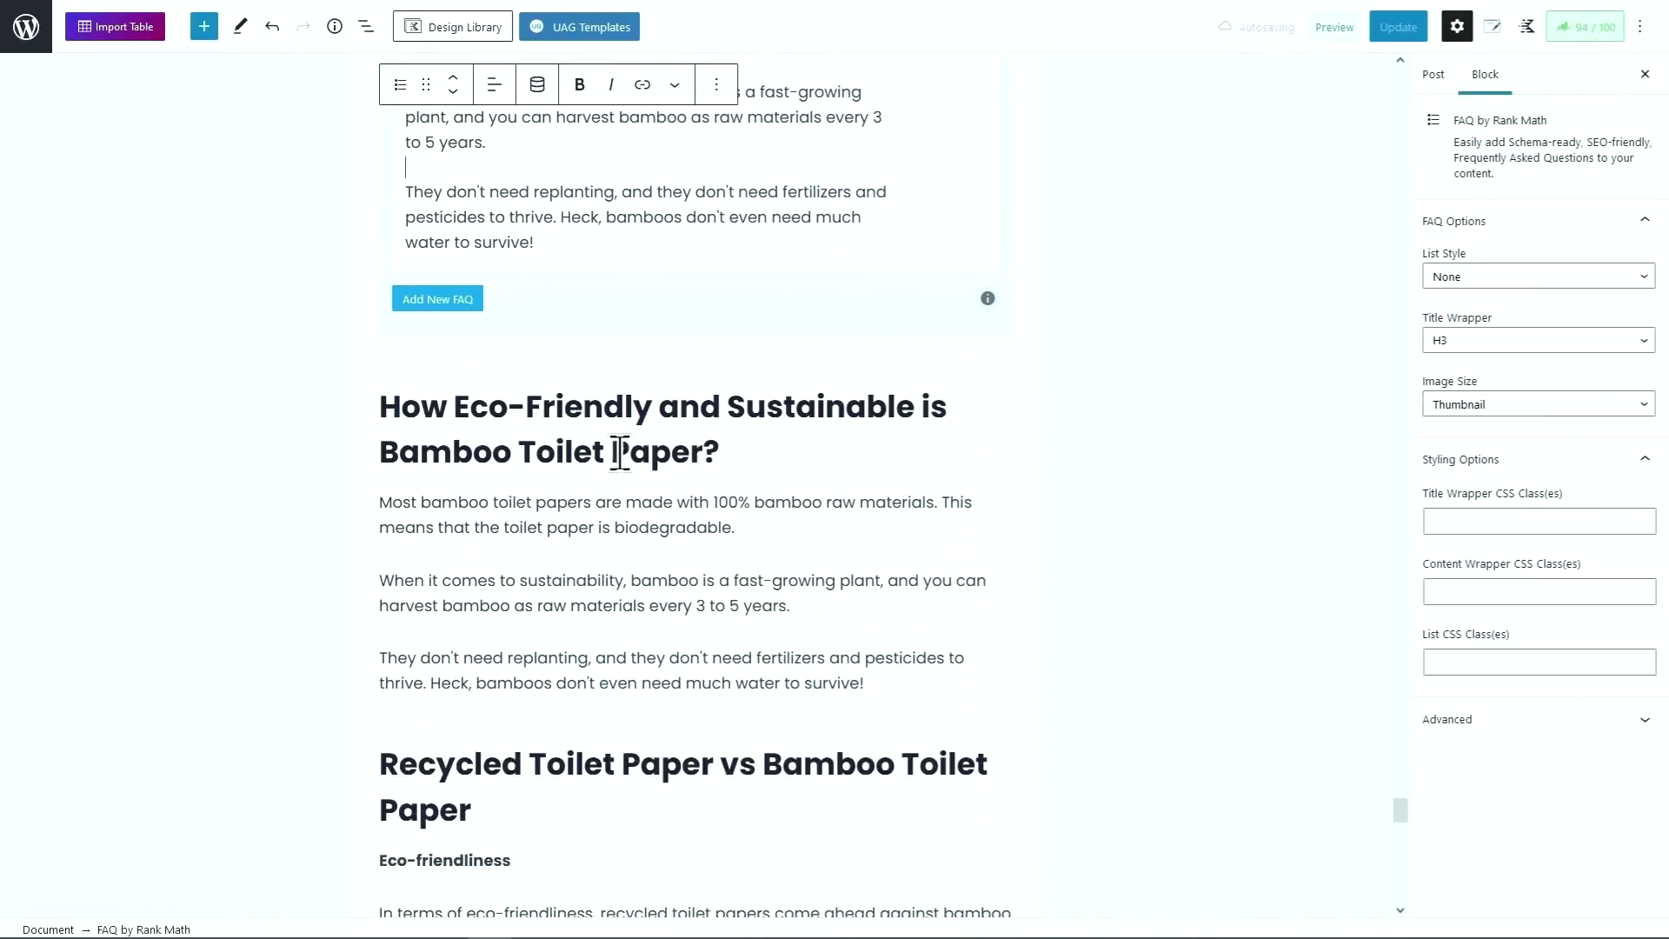
{"action": "triple_click", "coordinate": [619, 452]}
{"action": "left_click", "coordinate": [779, 352]}
{"action": "left_click", "coordinate": [808, 737]}
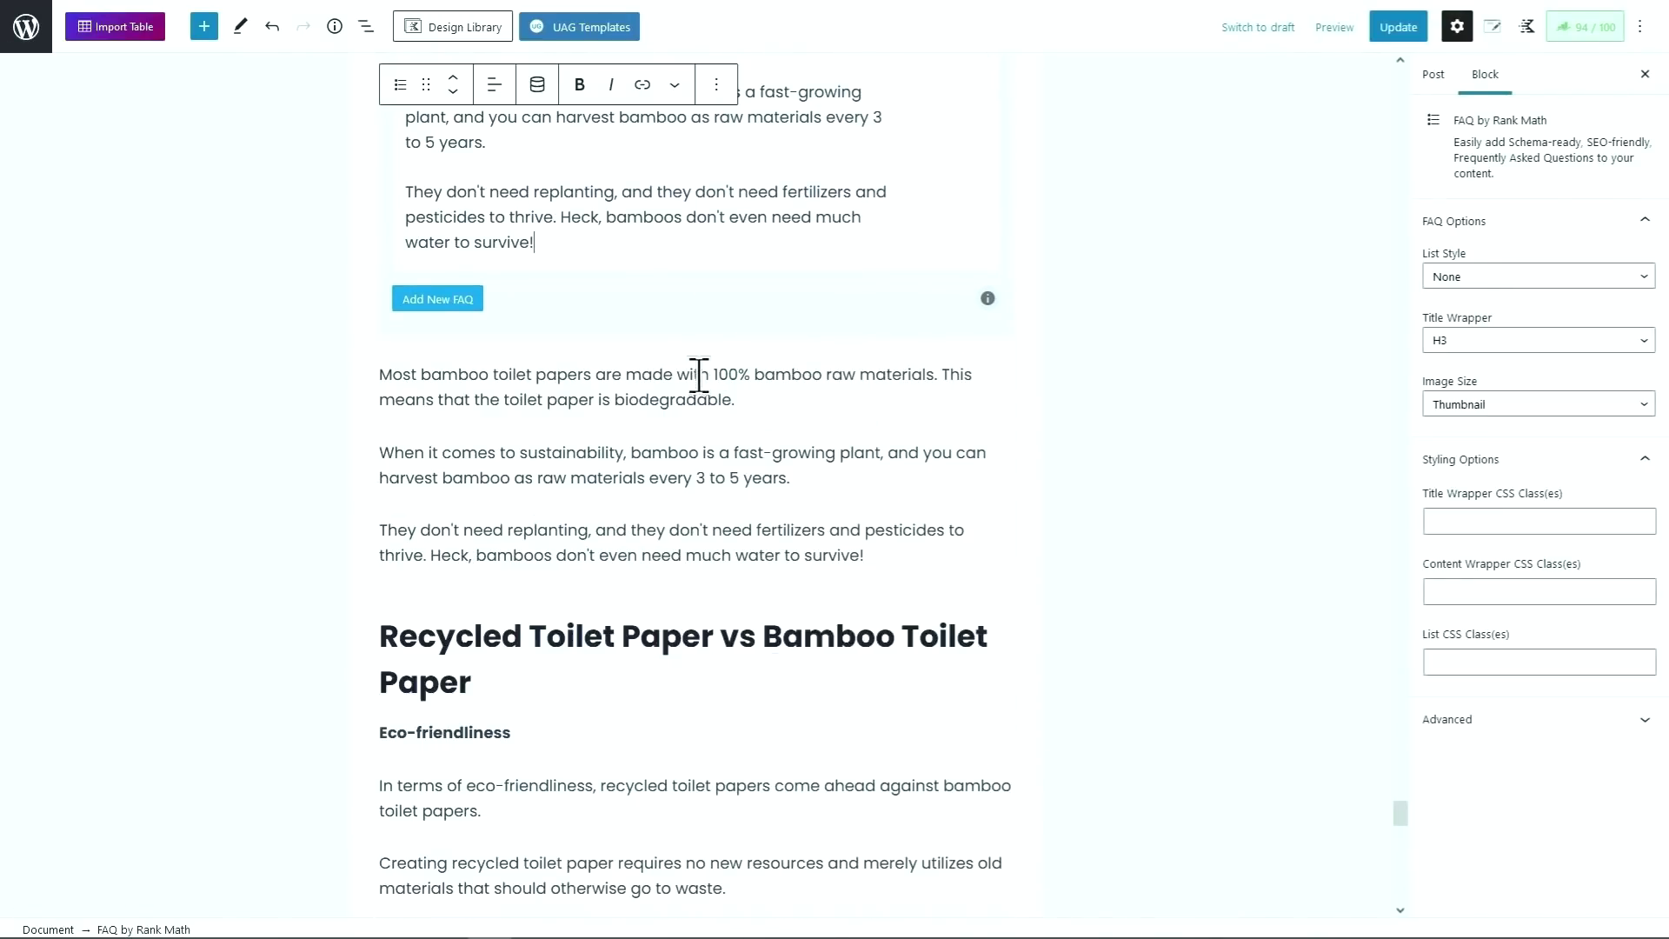
{"action": "left_click", "coordinate": [380, 373]}
{"action": "left_click", "coordinate": [876, 556], "text": "shift"}
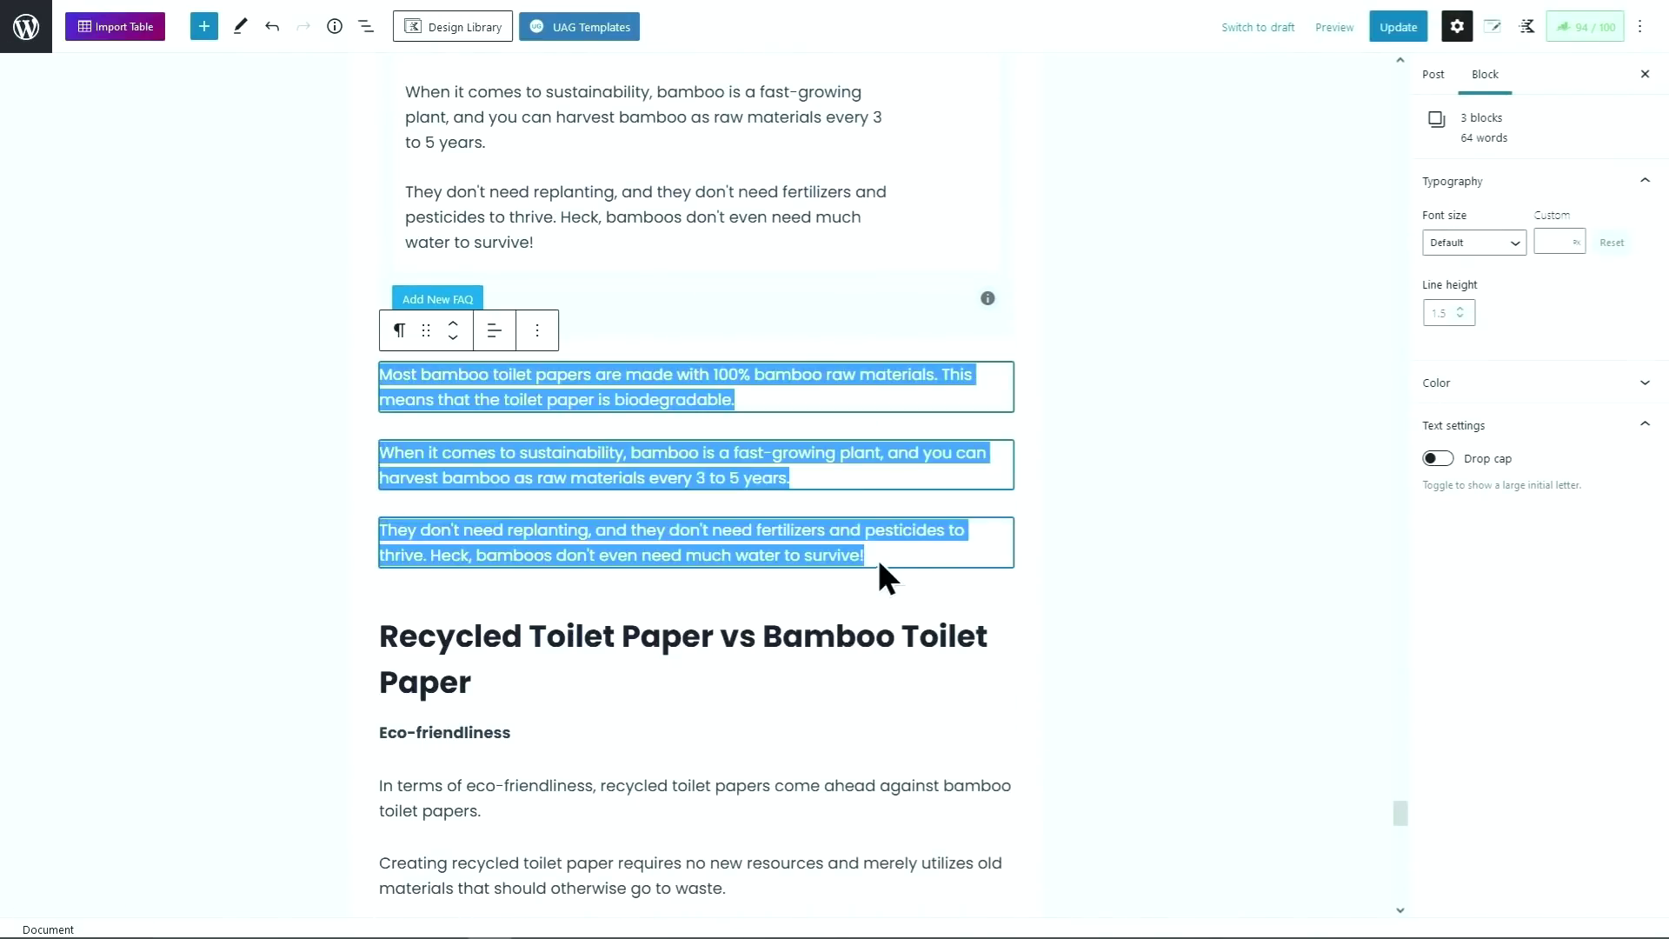
{"action": "key", "text": "Delete"}
Step: Move the remaining questions and answers, from the recycled versus bamboo comparison to "Is Bamboo Toilet Paper Better?", into new entries of the FAQ block
{"action": "left_click", "coordinate": [452, 300]}
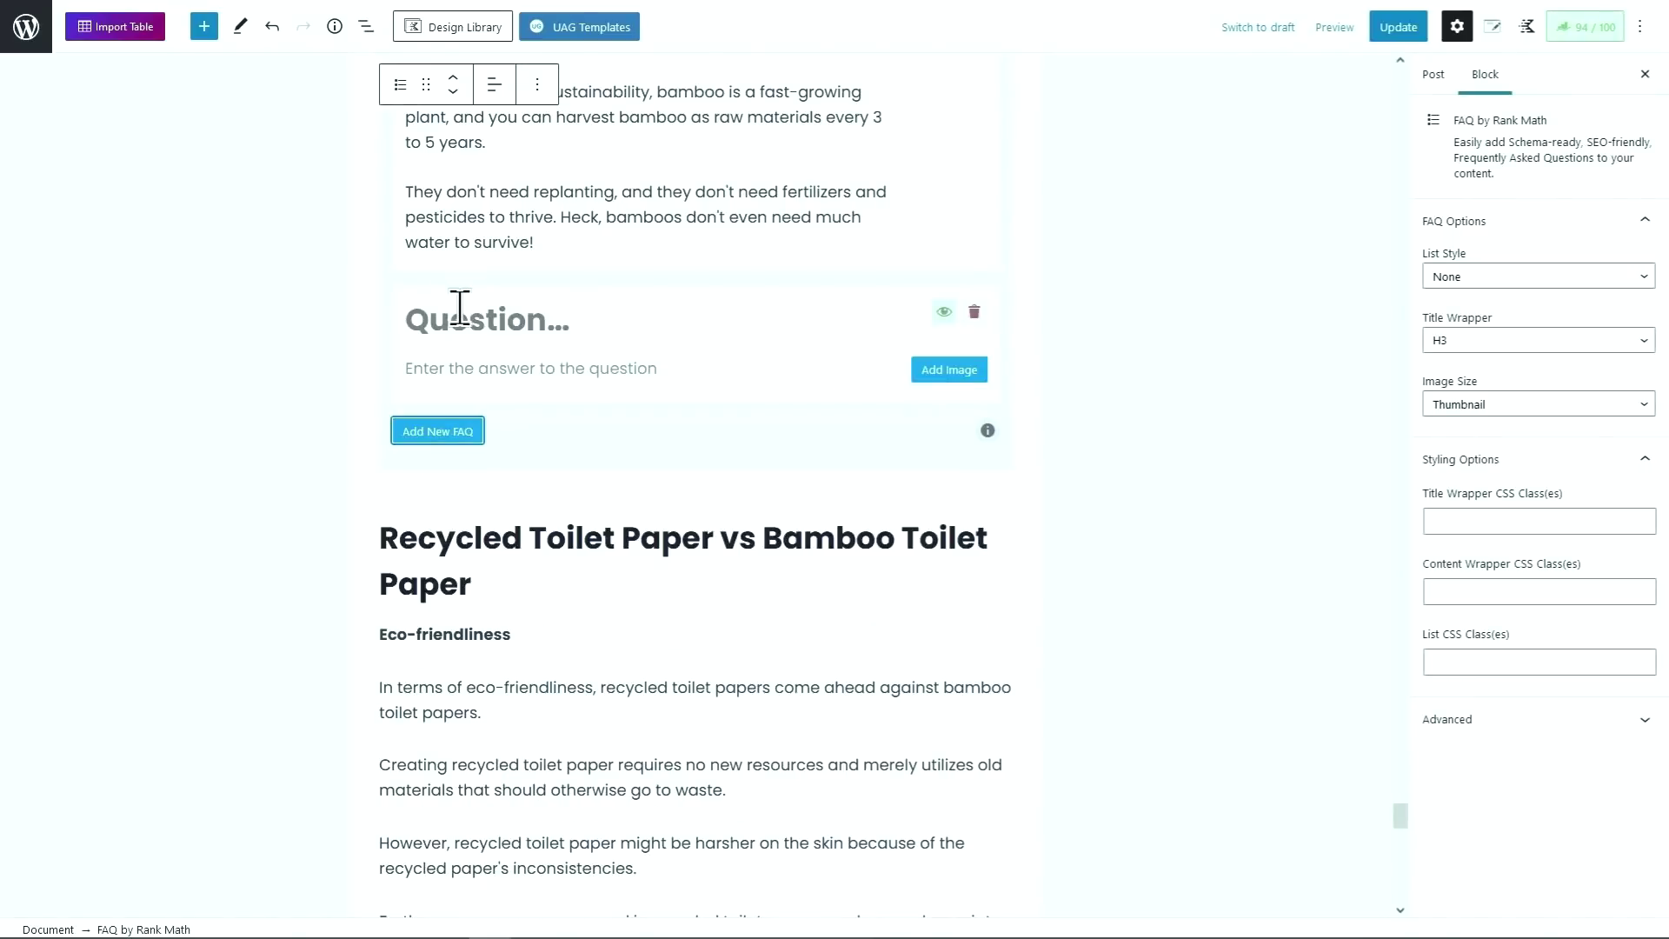
{"action": "scroll", "coordinate": [462, 328], "scroll_direction": "down", "scroll_amount": 1}
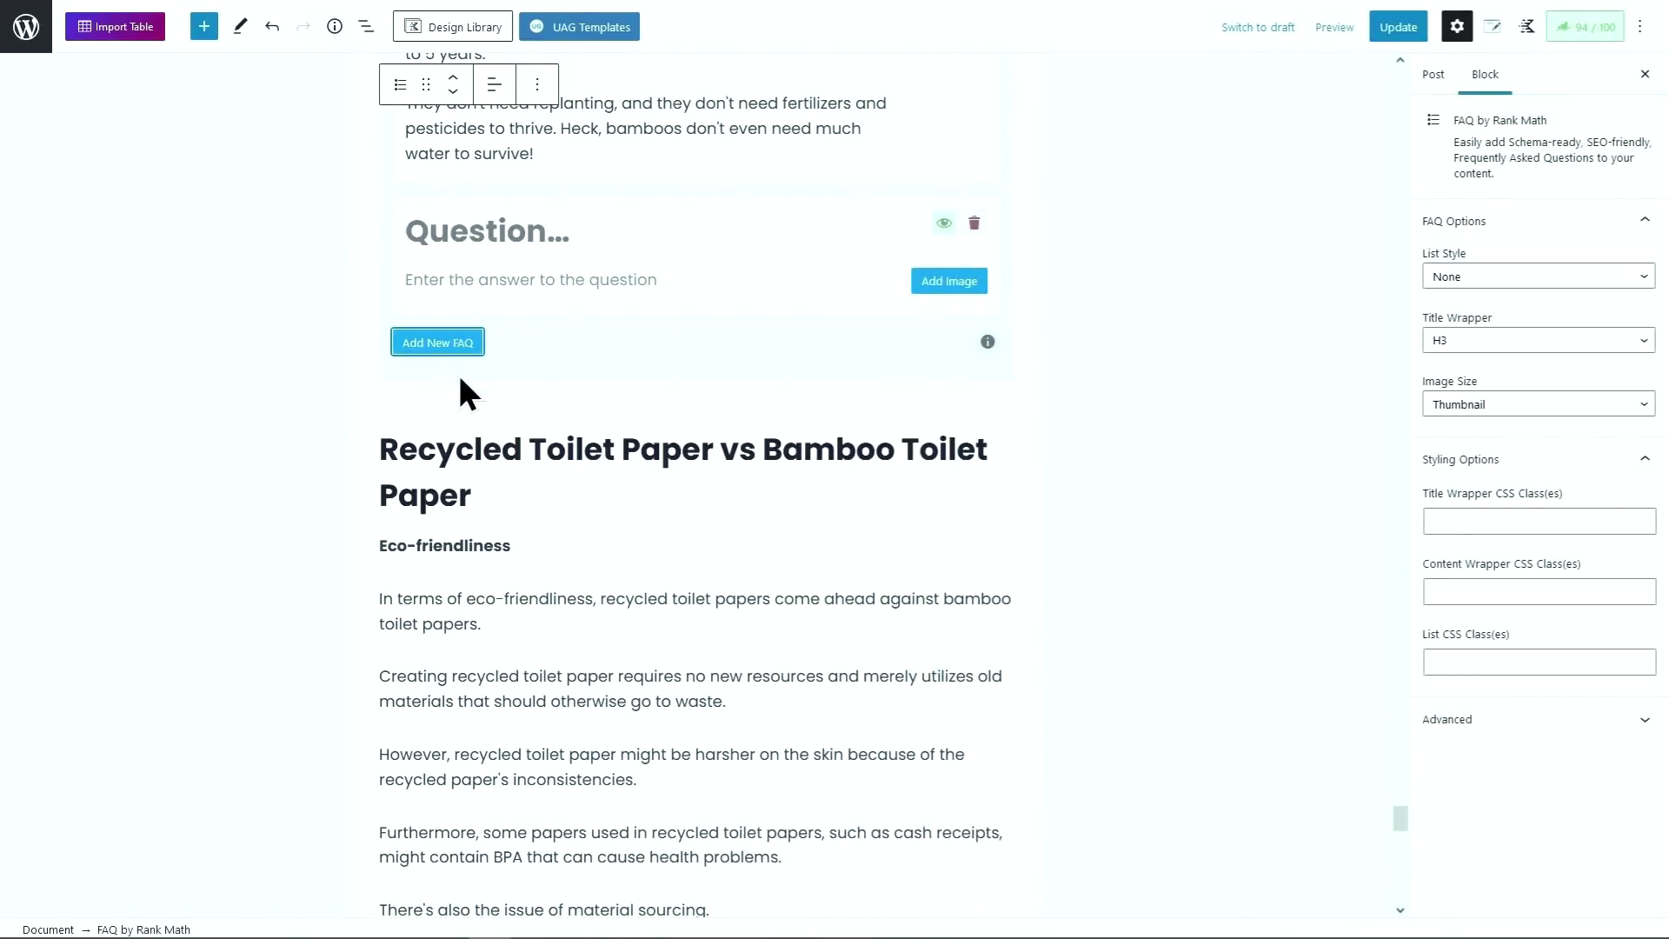
{"action": "left_click_drag", "start_coordinate": [467, 392], "coordinate": [485, 588]}
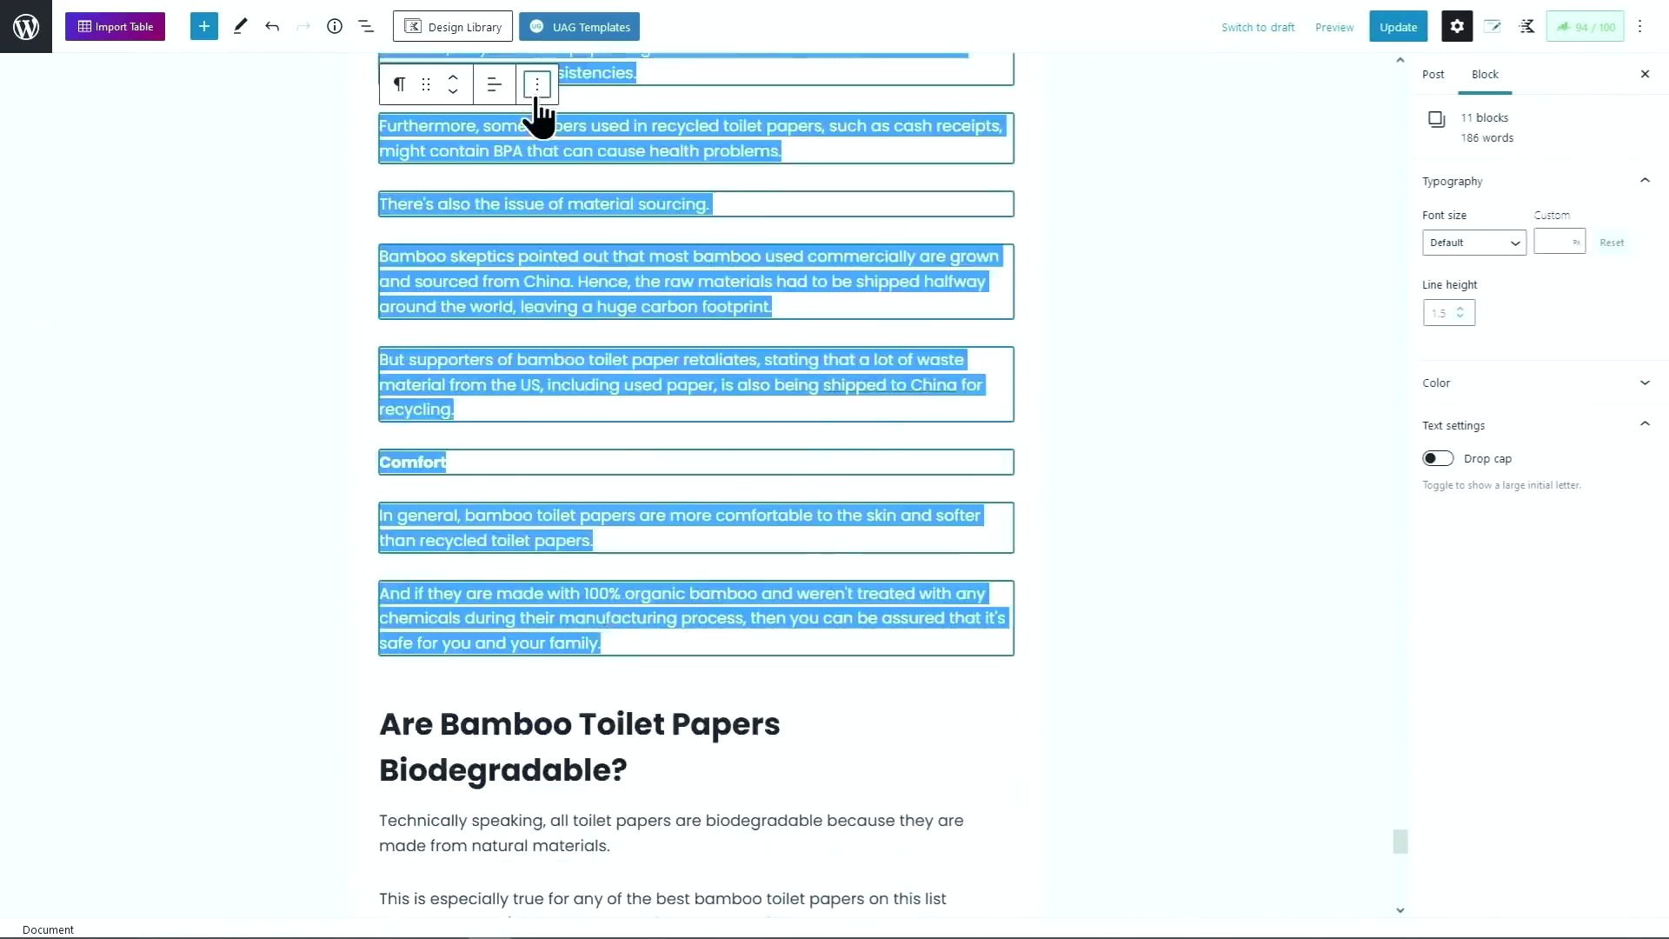
{"action": "left_click_drag", "start_coordinate": [380, 616], "coordinate": [938, 718]}
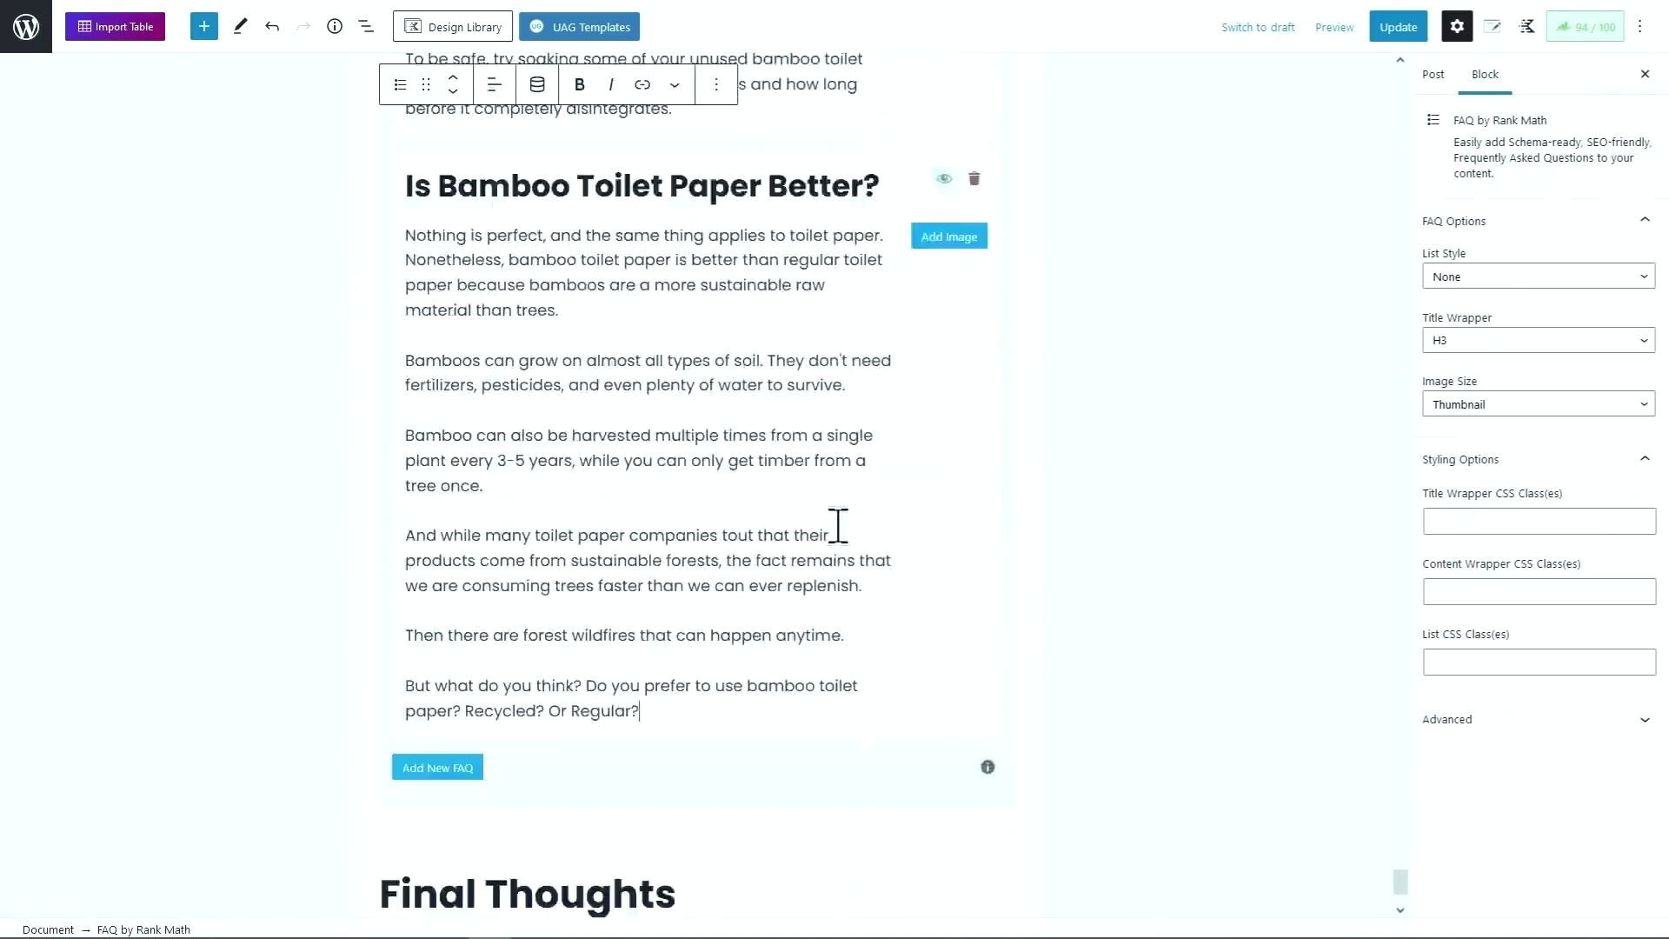
Step: Reorder the FAQ block so "Is Bamboo Toilet Paper Really Better for the Environment?" sits below "How Eco-Friendly and Sustainable is Bamboo Toilet Paper?"
{"action": "scroll", "coordinate": [838, 525], "scroll_direction": "up", "scroll_amount": 15}
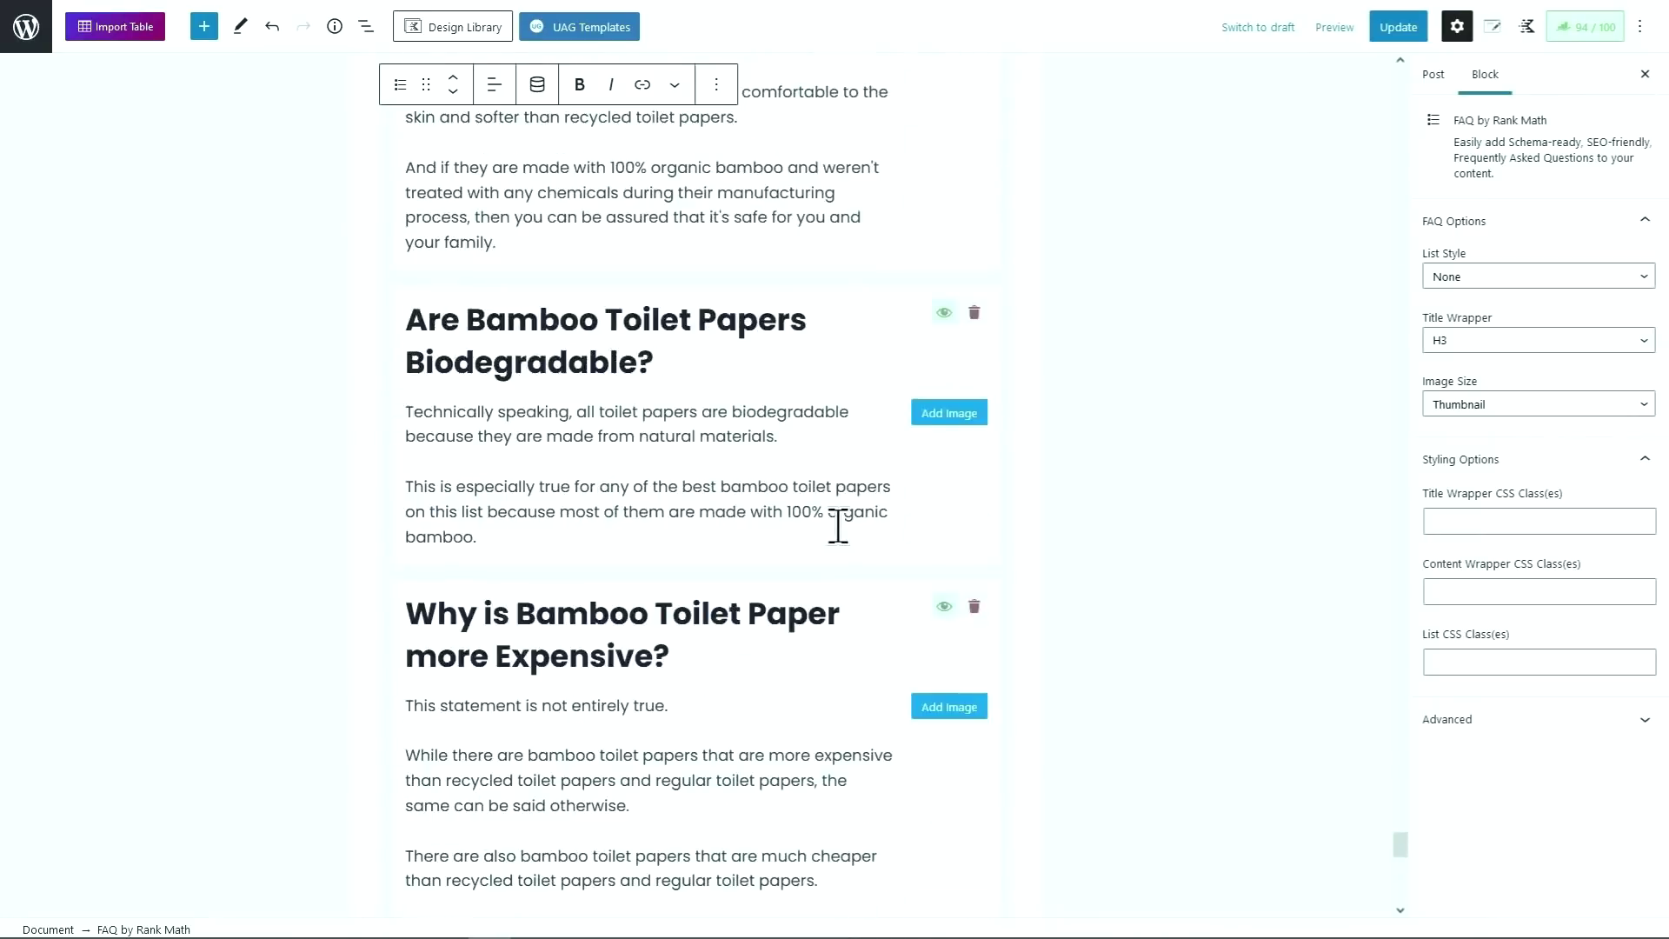
{"action": "scroll", "coordinate": [838, 525], "scroll_direction": "up", "scroll_amount": 10}
{"action": "left_click", "coordinate": [904, 252]}
{"action": "scroll", "coordinate": [991, 278], "scroll_direction": "down", "scroll_amount": 1}
{"action": "left_click", "coordinate": [1024, 236]}
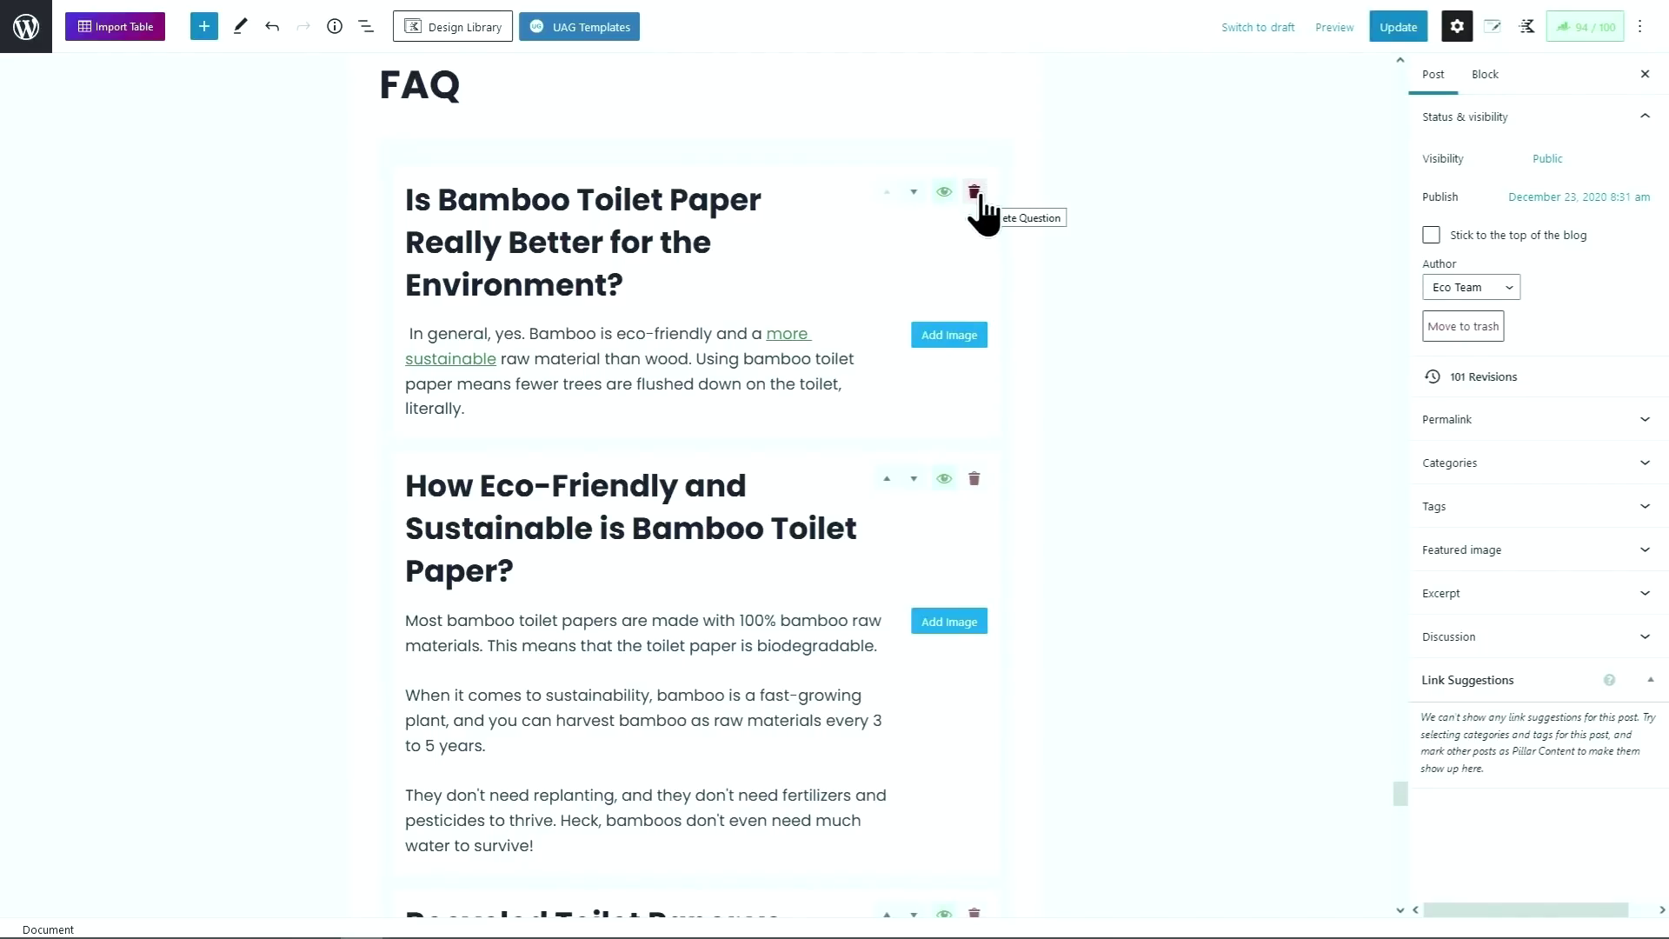
{"action": "left_click", "coordinate": [914, 191]}
{"action": "left_click", "coordinate": [913, 191]}
{"action": "left_click", "coordinate": [914, 191]}
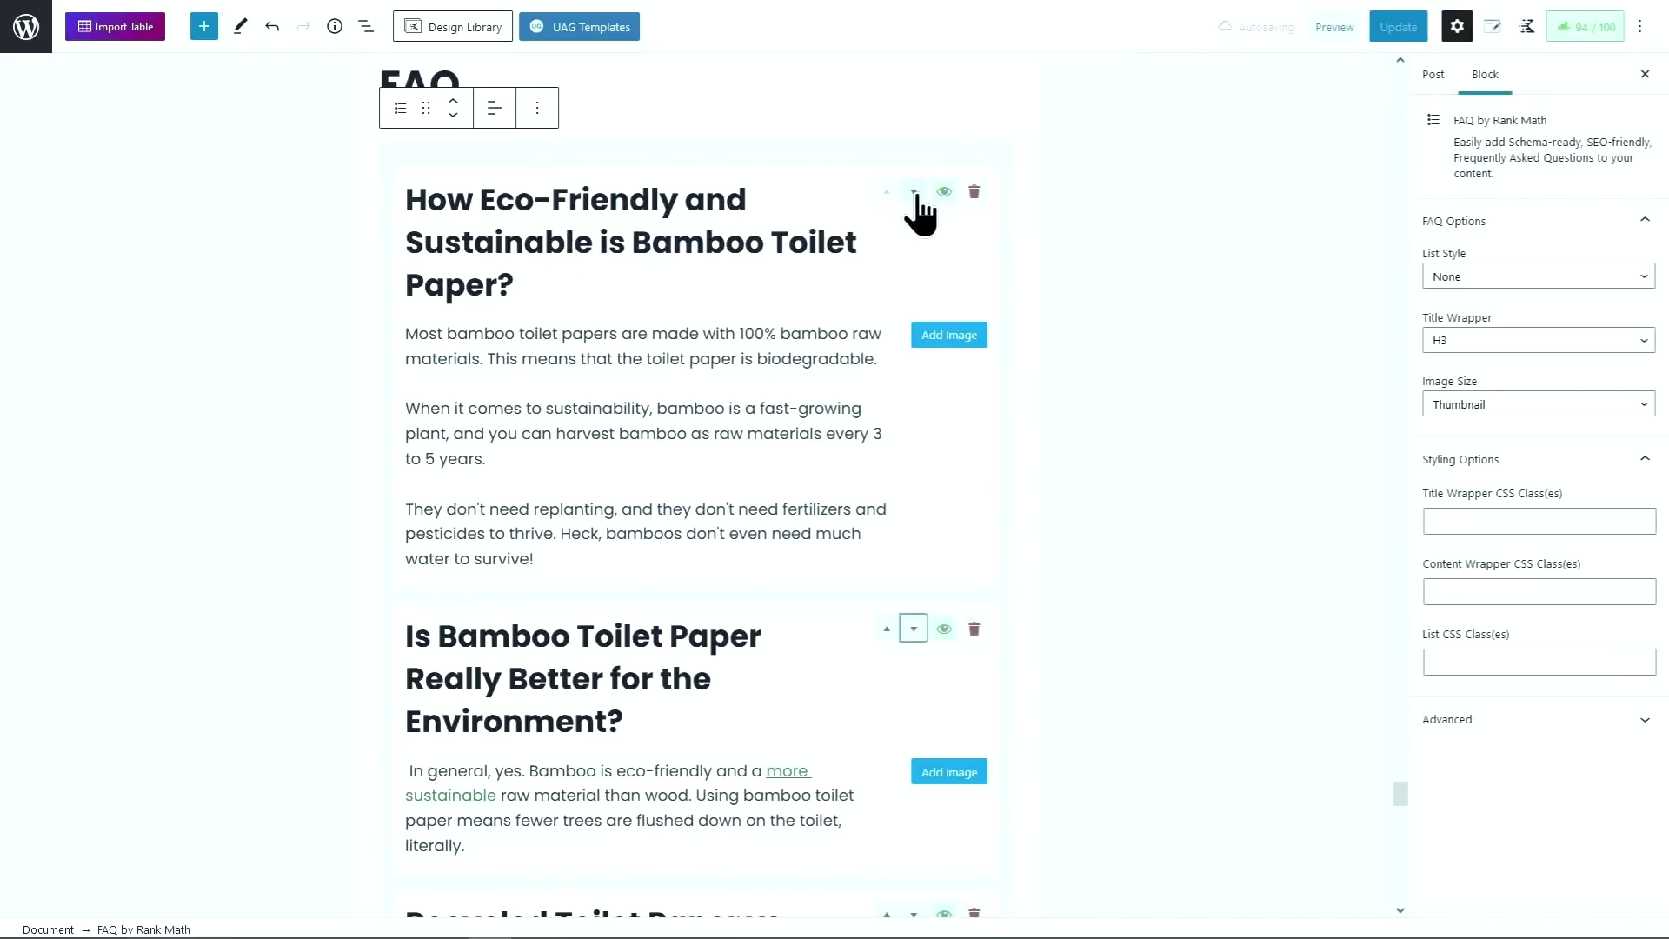
{"action": "left_click", "coordinate": [913, 191]}
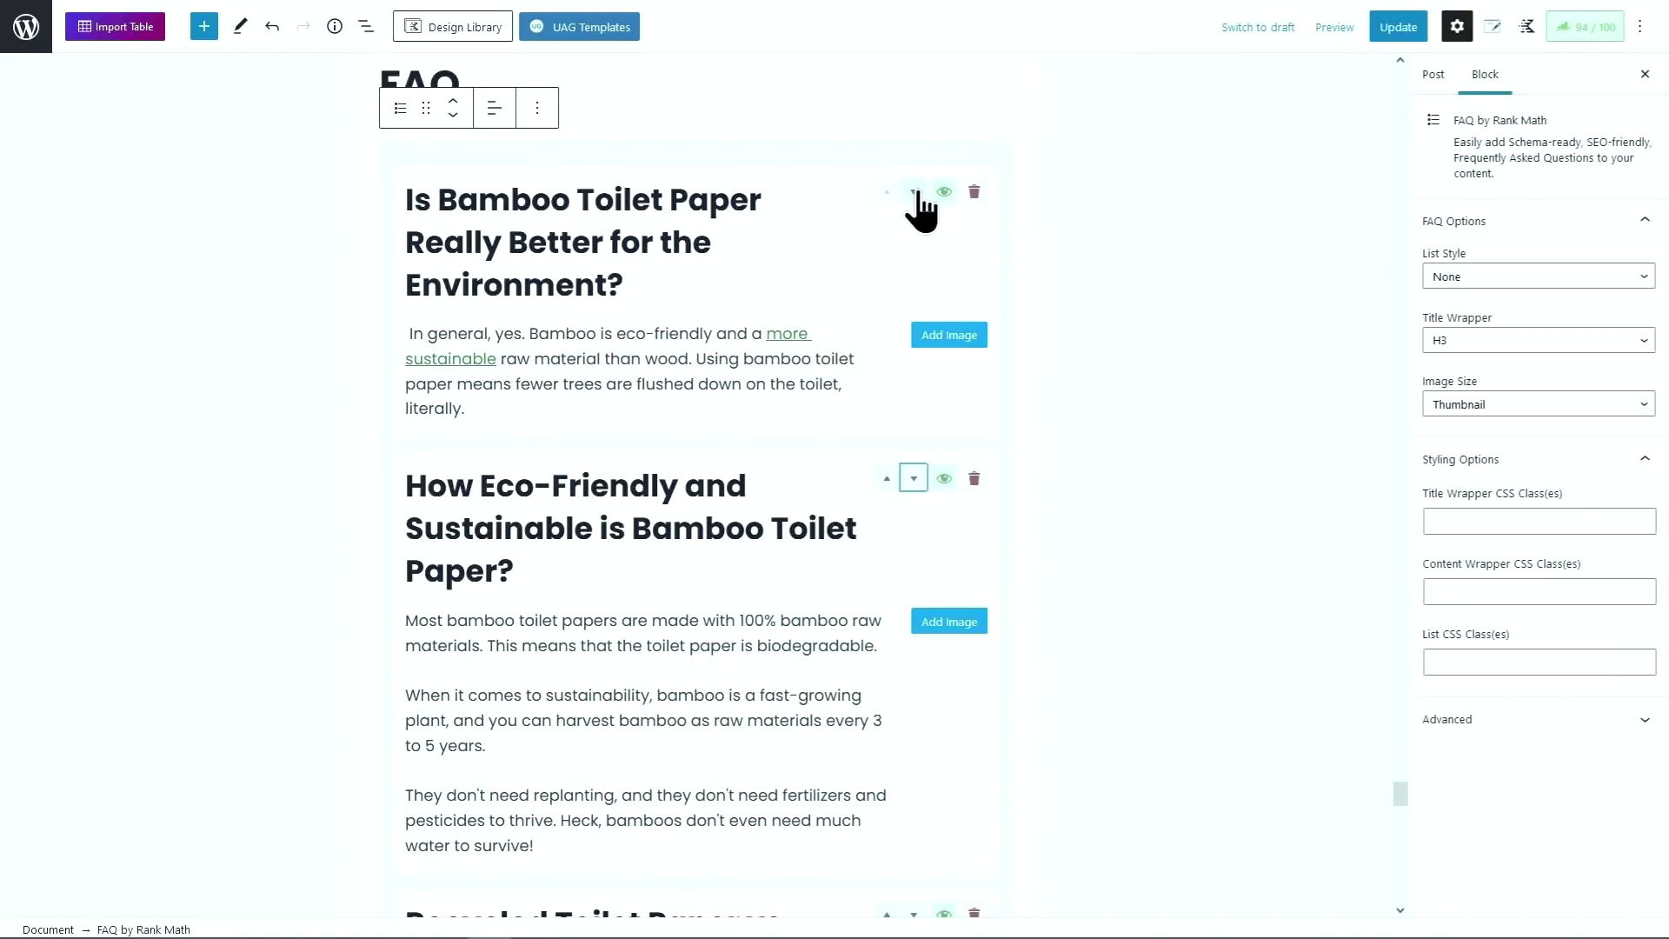
{"action": "left_click", "coordinate": [913, 192]}
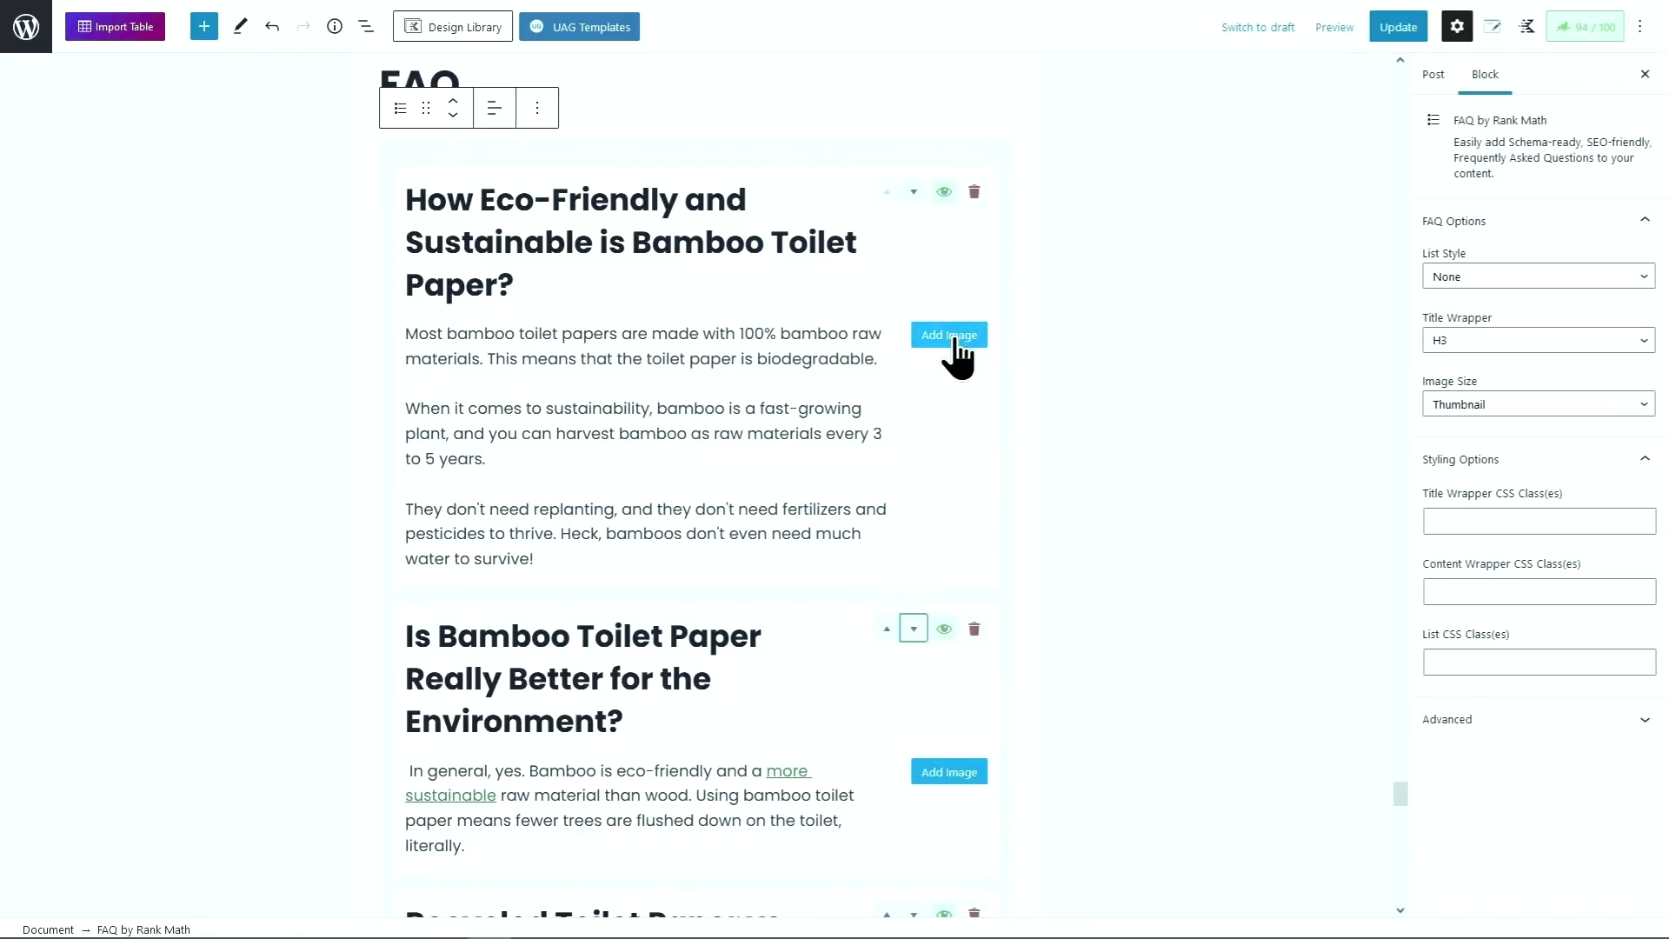
Step: Update the post and view the FAQ section in its published version
{"action": "left_click", "coordinate": [1398, 27]}
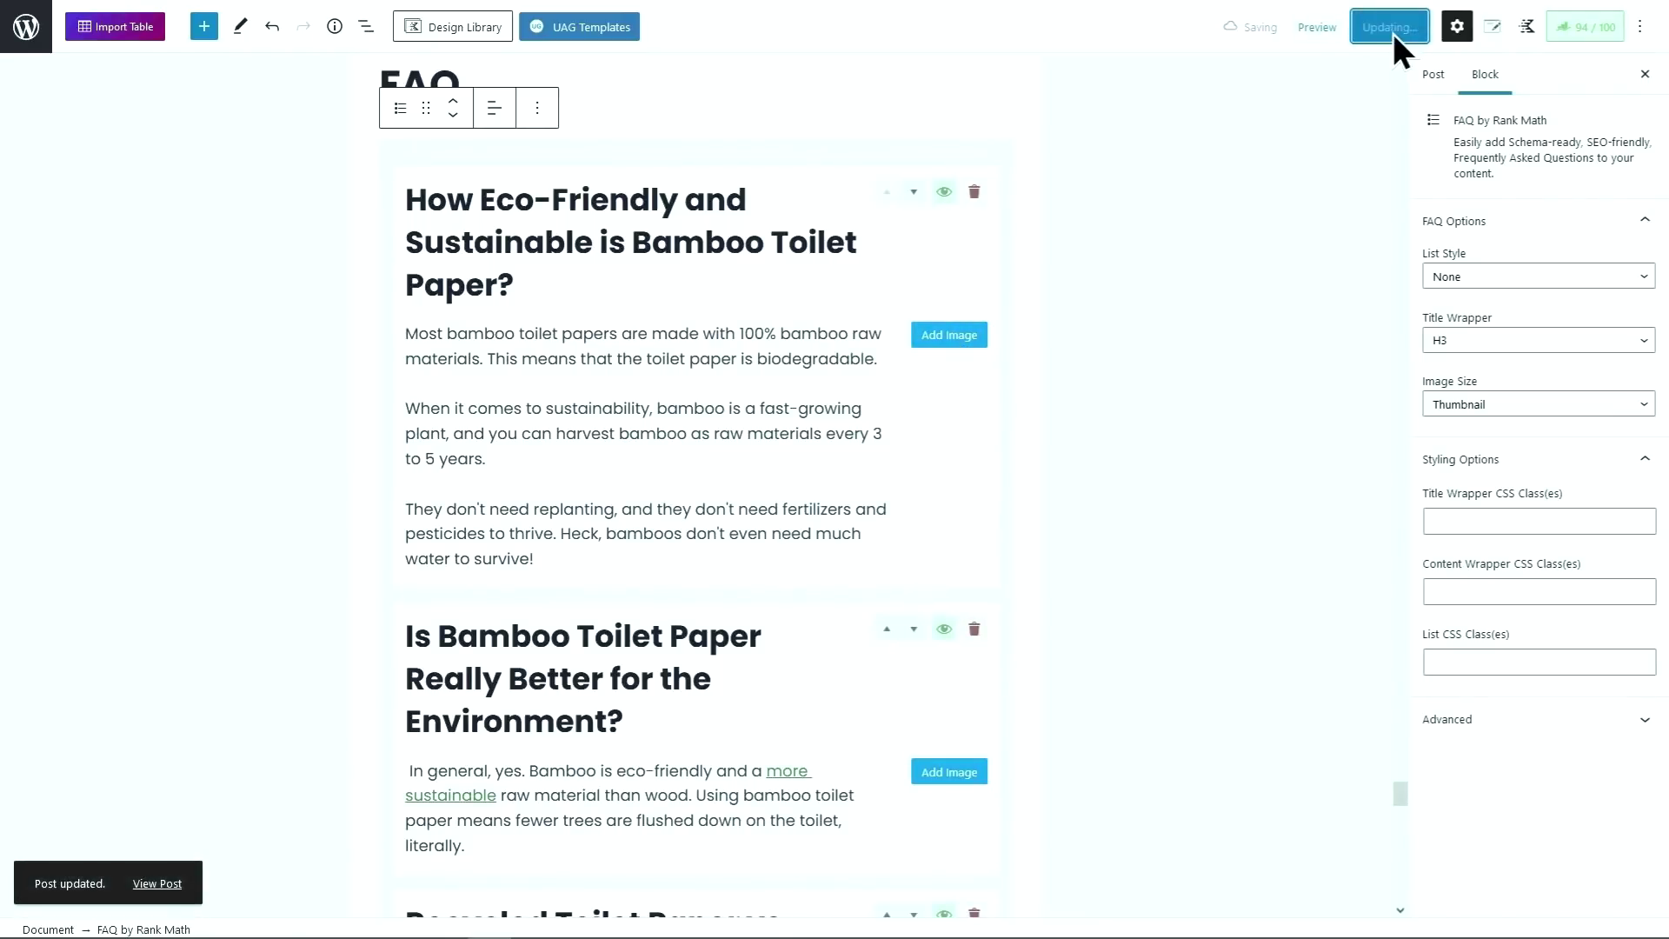
{"action": "right_click", "coordinate": [162, 884]}
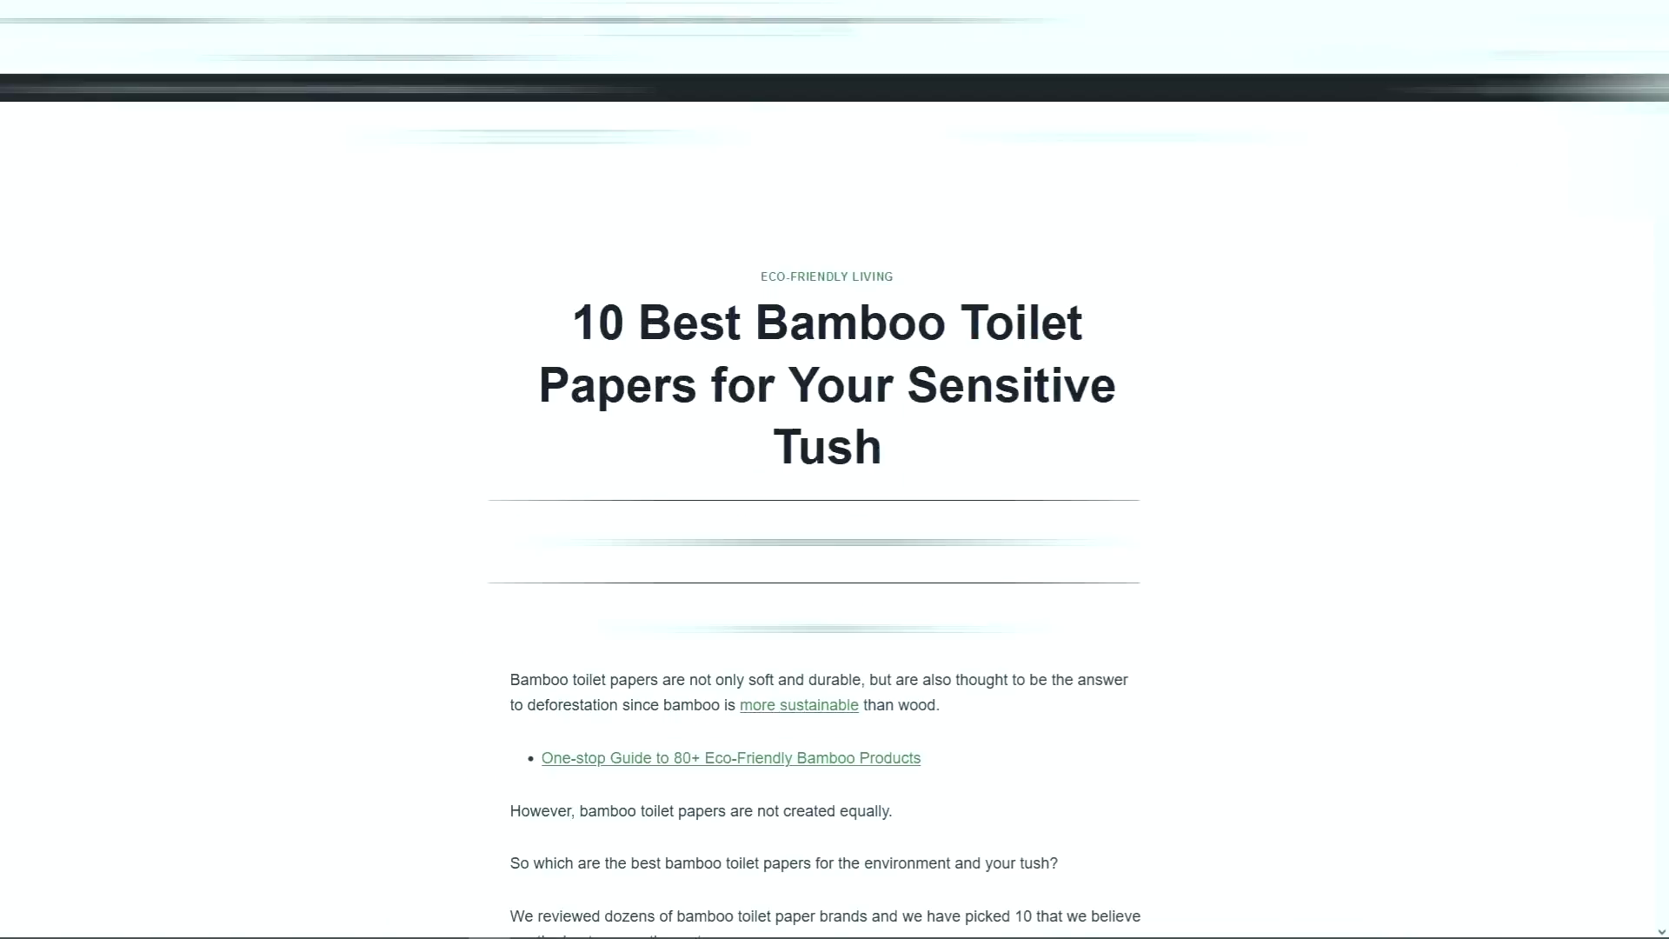
{"action": "left_click_drag", "start_coordinate": [1652, 104], "coordinate": [1643, 812]}
{"action": "middle_click", "coordinate": [1168, 379]}
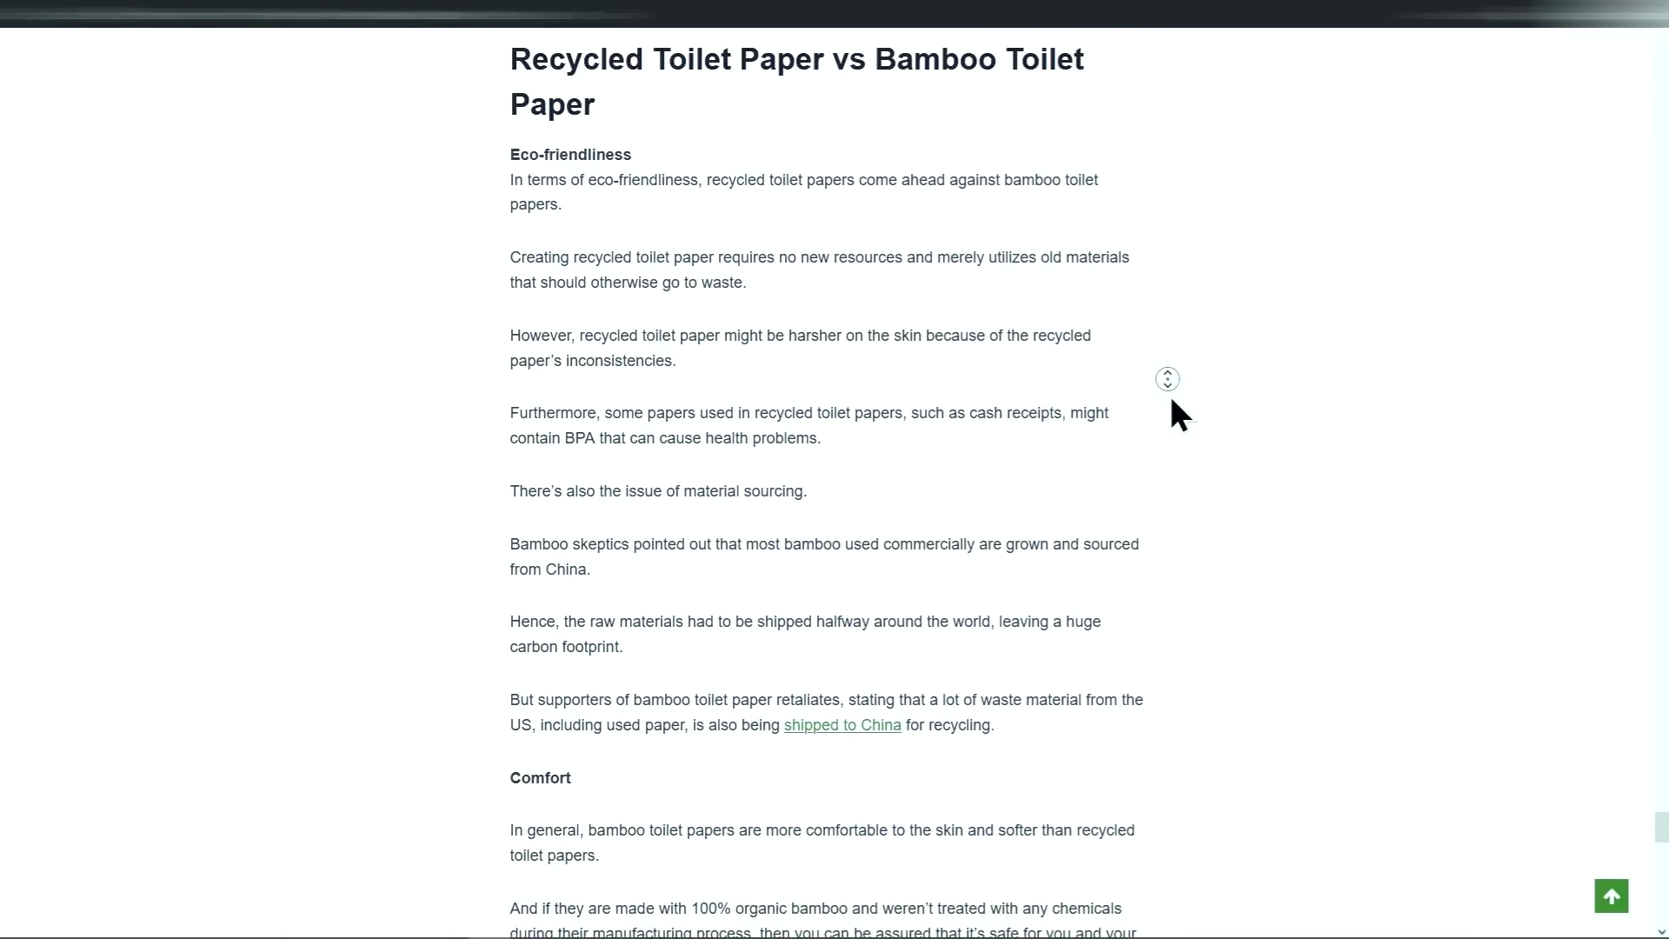
{"action": "middle_click", "coordinate": [1084, 342]}
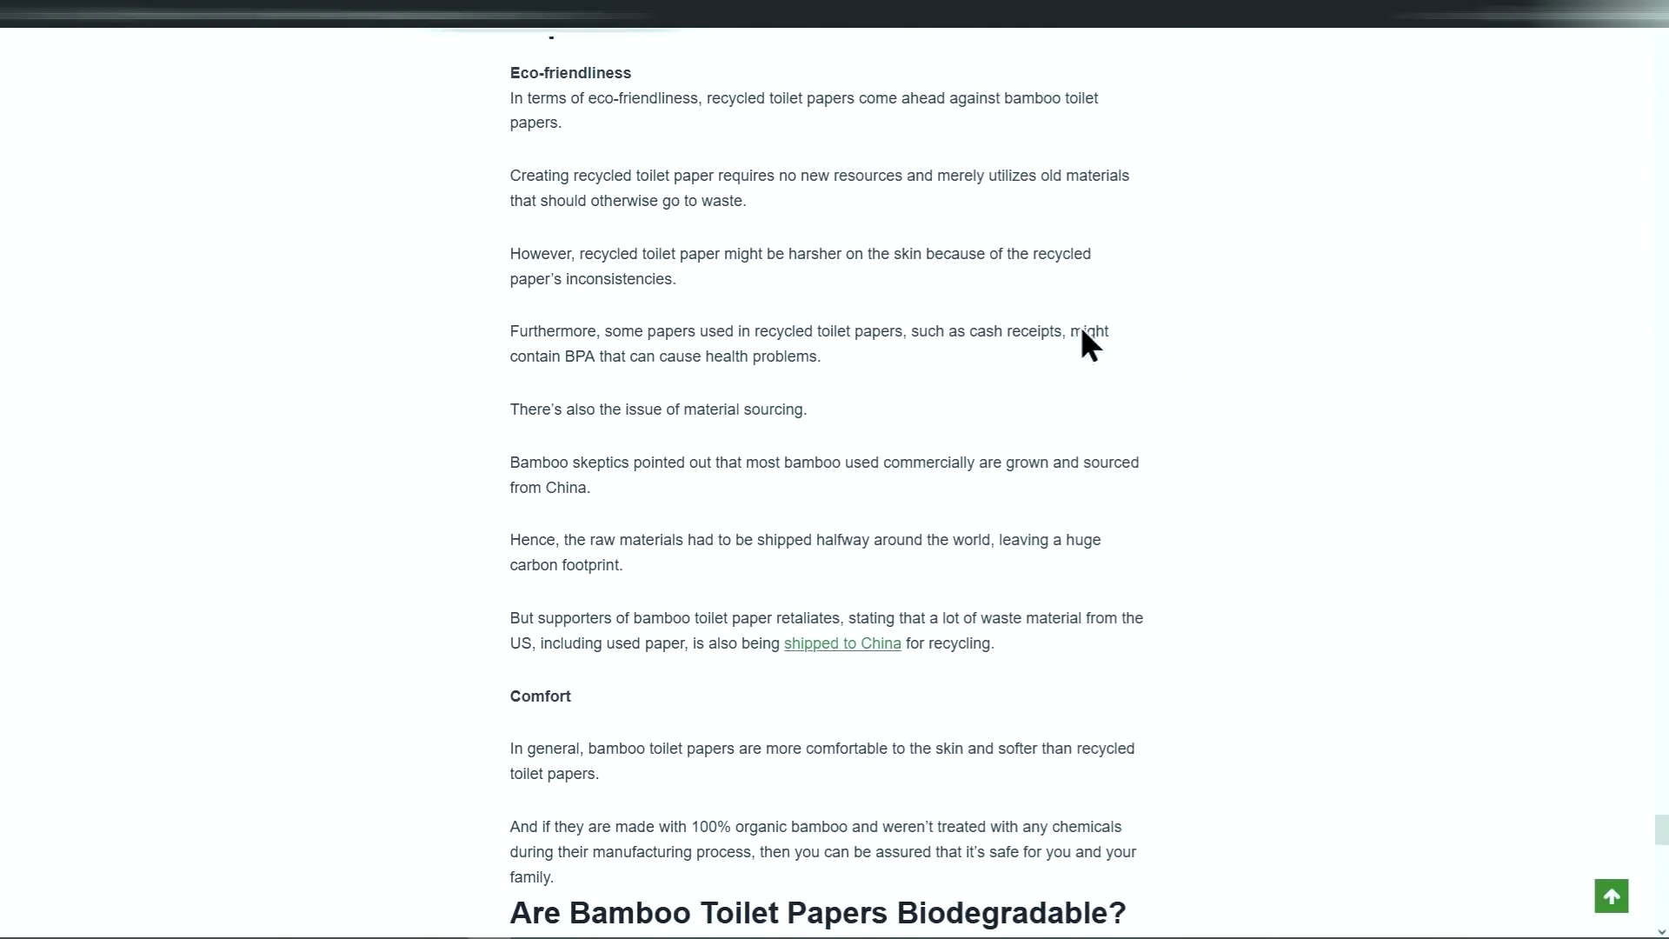
{"action": "scroll", "coordinate": [1084, 342], "scroll_direction": "up", "scroll_amount": 1}
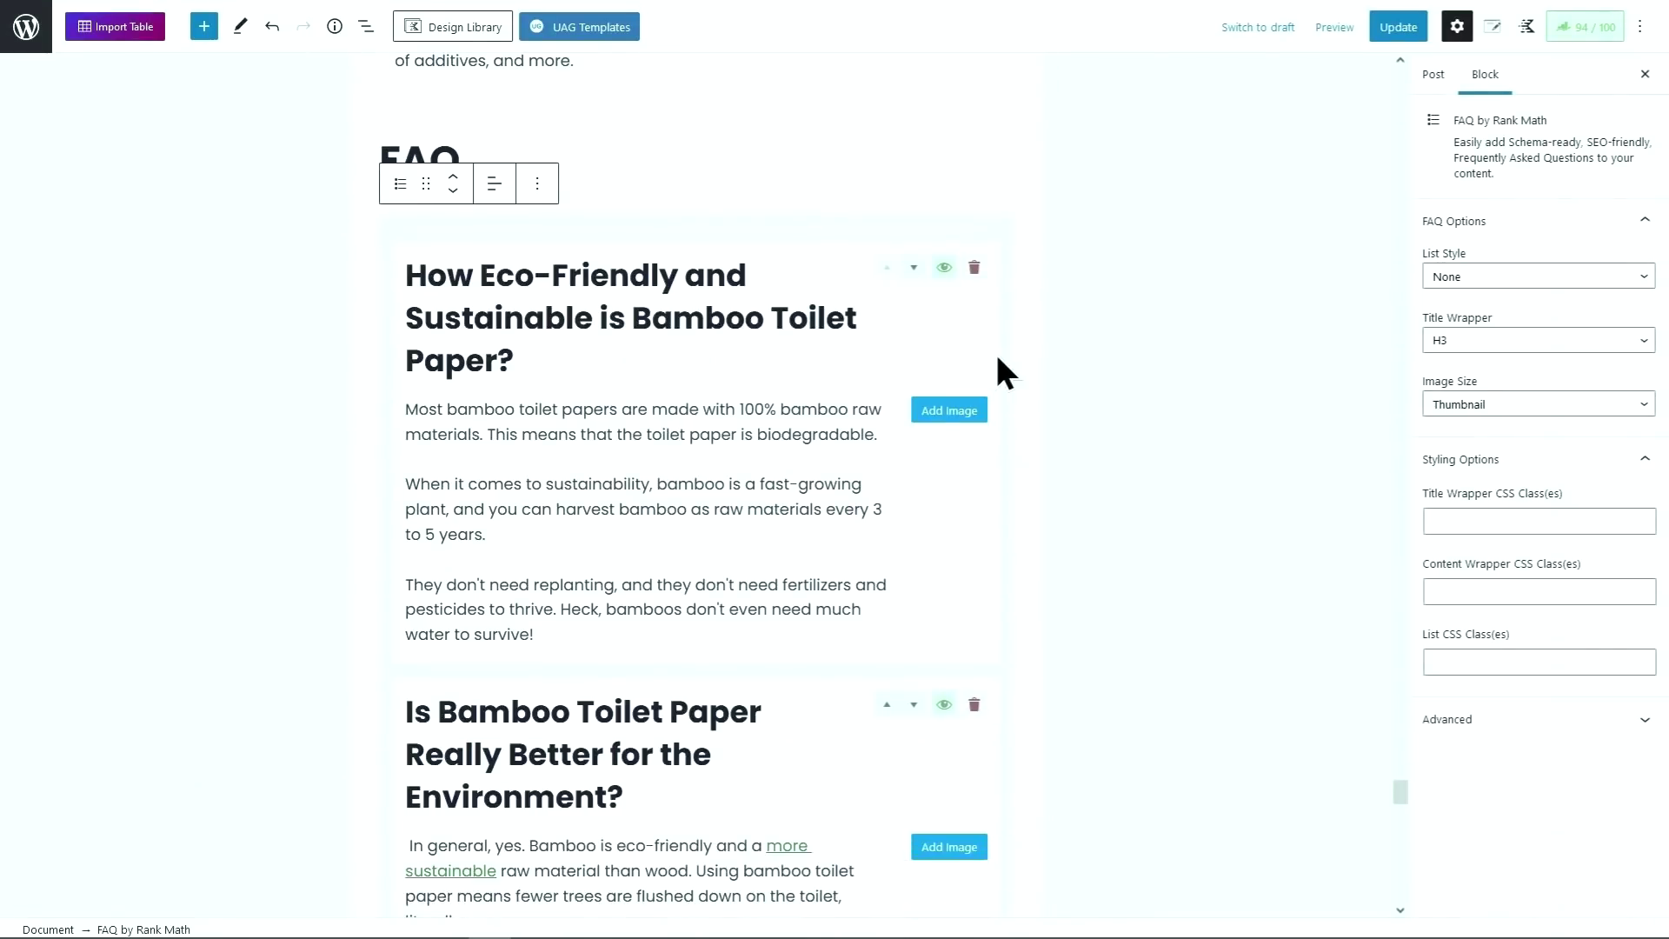
Step: Show the post's block list and examine the FAQ block's choices for List Style, Title Wrapper and Image Size
{"action": "left_click", "coordinate": [366, 26]}
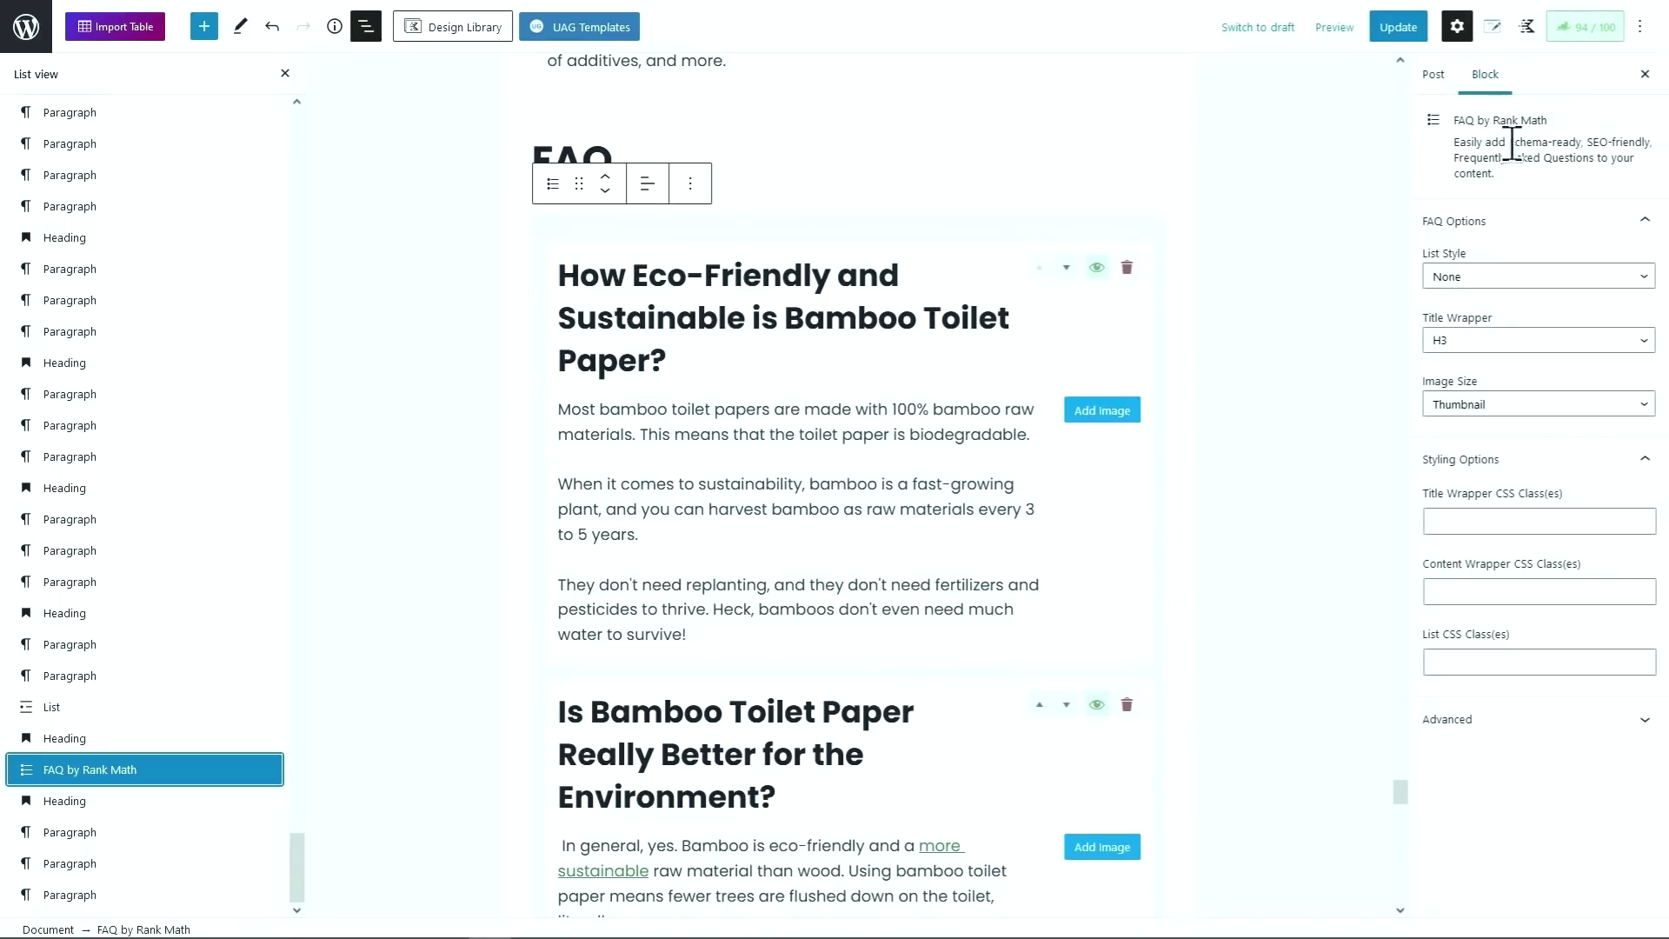
{"action": "left_click", "coordinate": [1422, 257]}
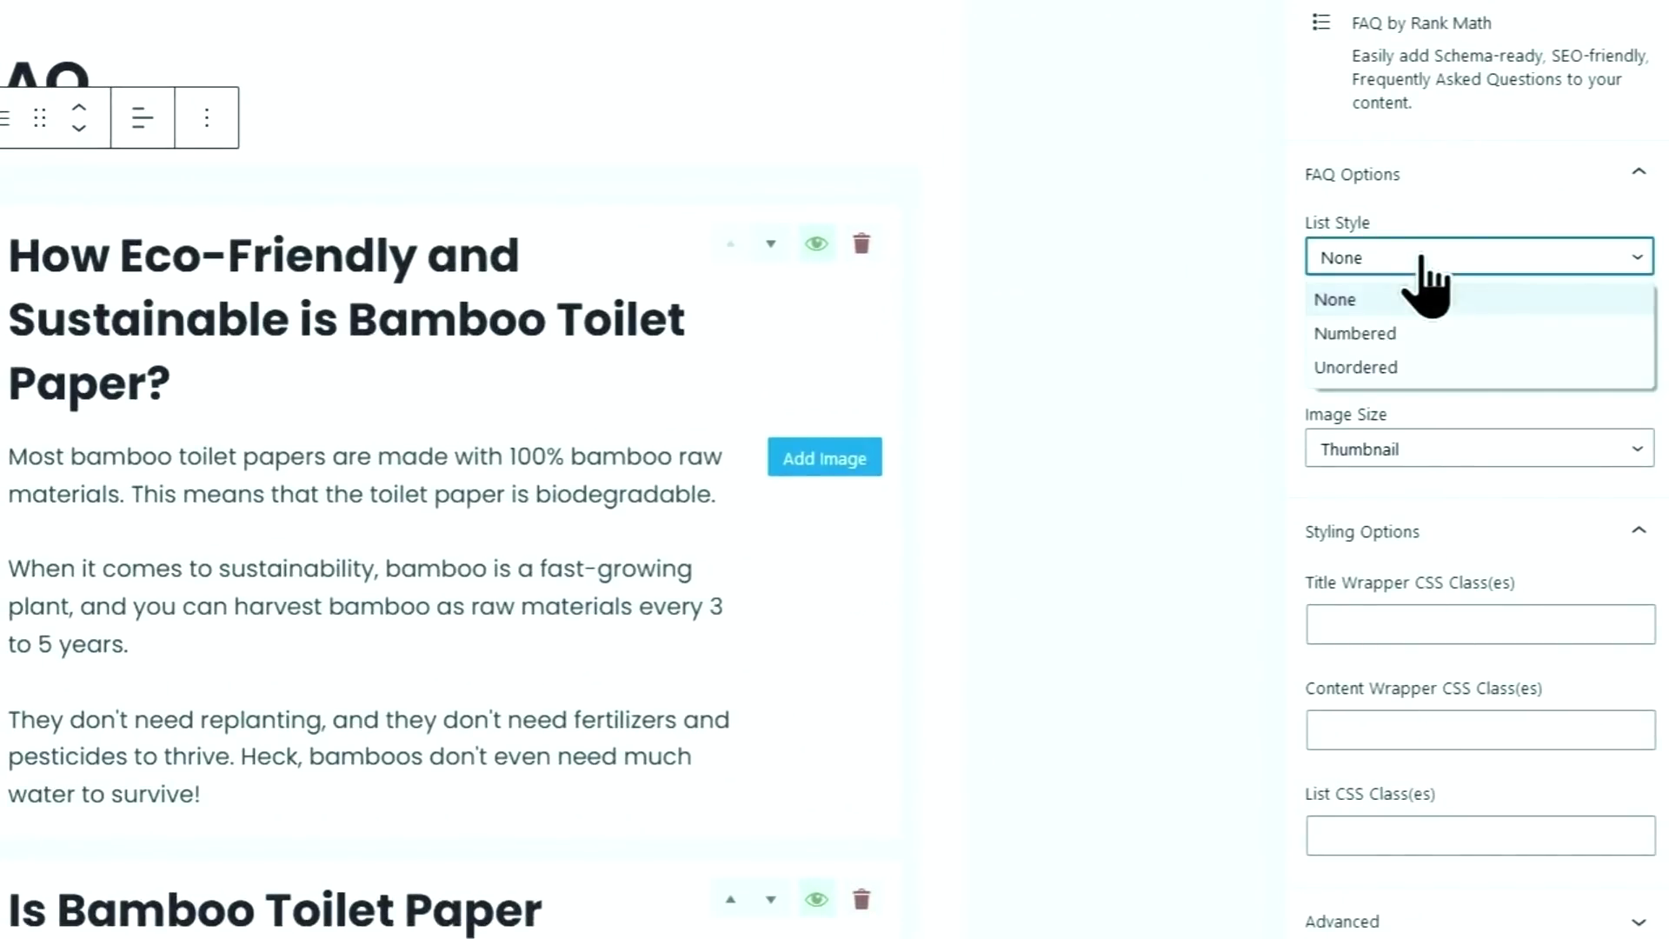
{"action": "left_click", "coordinate": [1421, 408]}
{"action": "left_click", "coordinate": [1412, 352]}
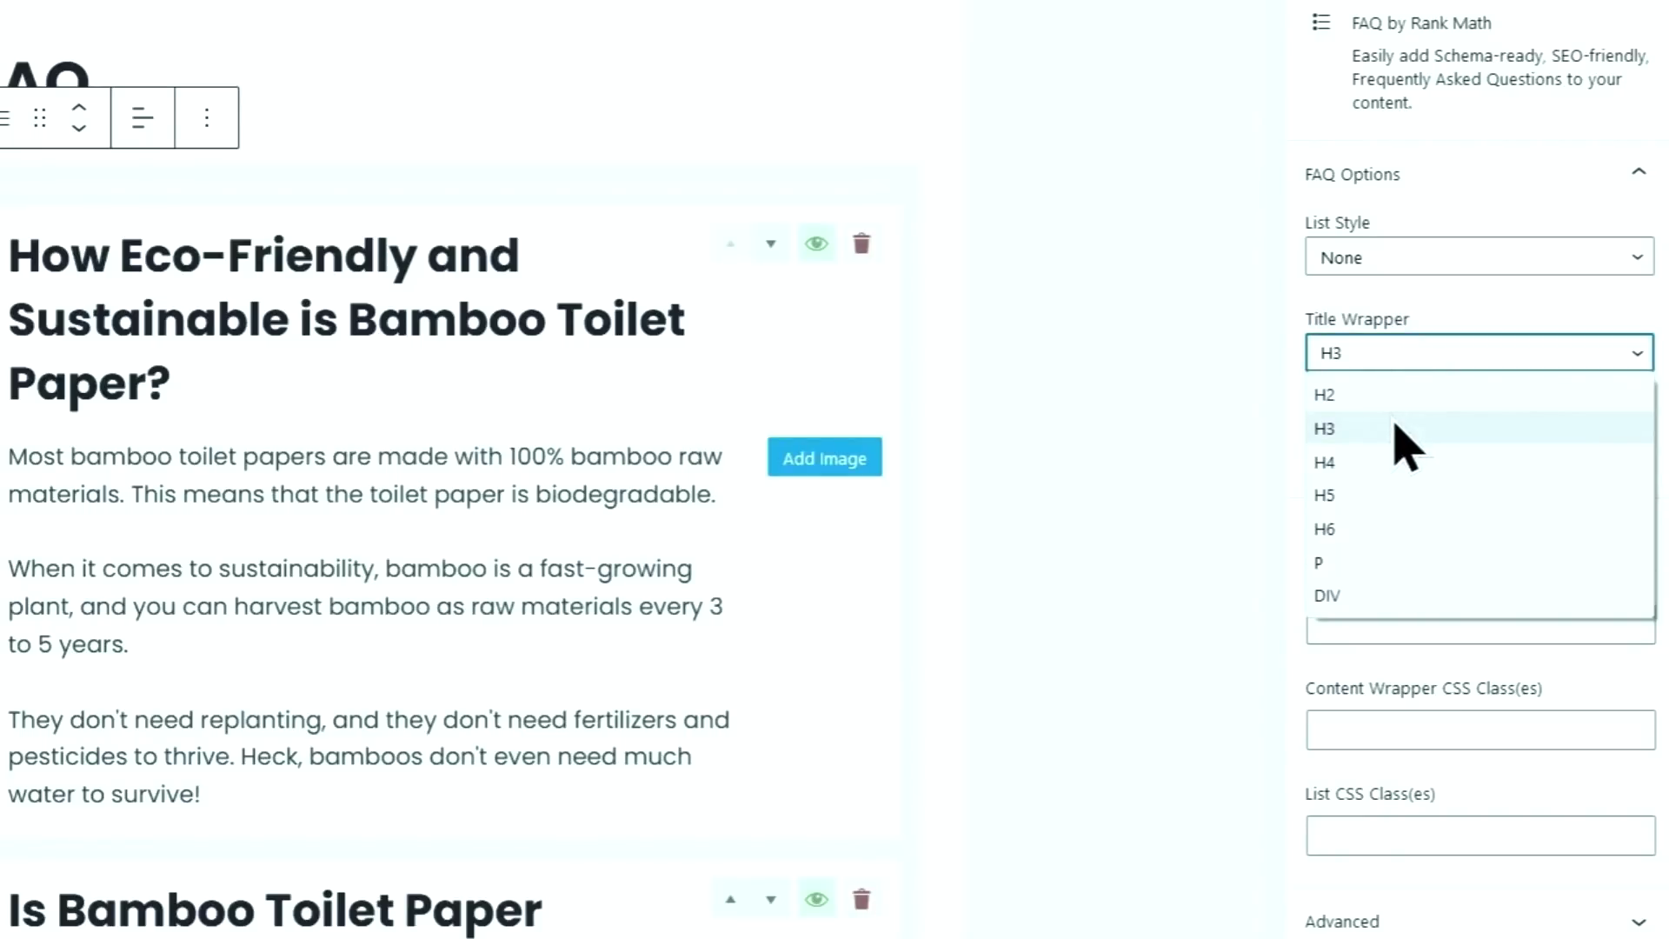
{"action": "left_click", "coordinate": [1406, 443]}
{"action": "left_click", "coordinate": [1391, 445]}
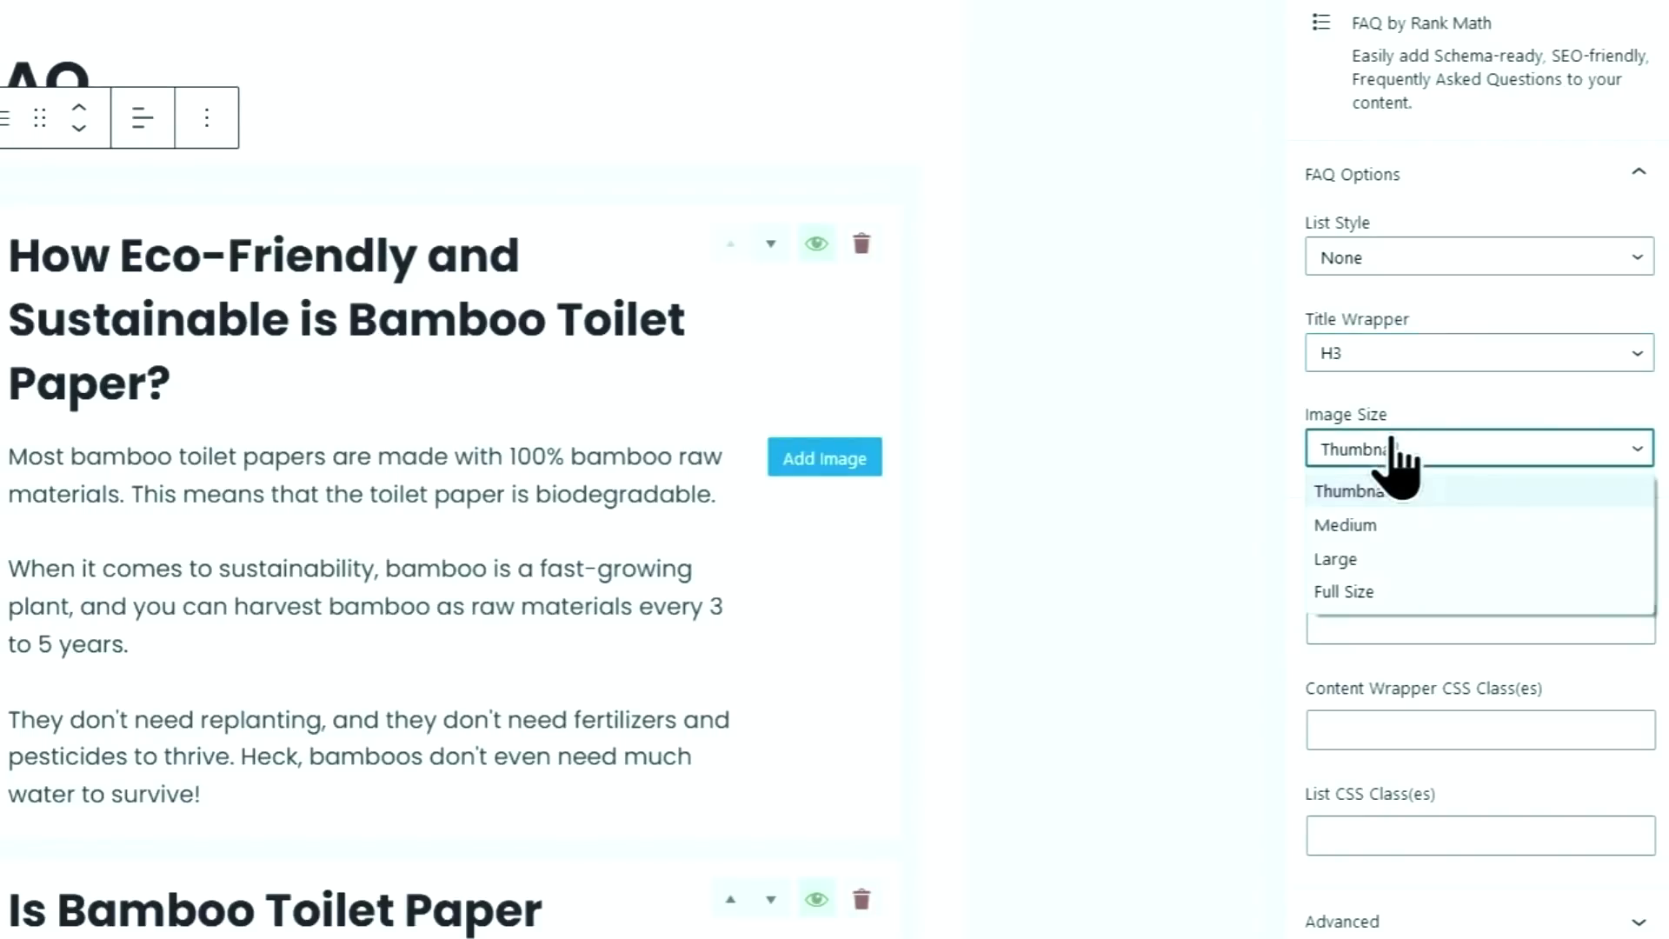
Step: Leave Image Size as it is and examine the FAQ block's CSS class options for the title wrapper and content wrapper
{"action": "left_click", "coordinate": [1391, 445]}
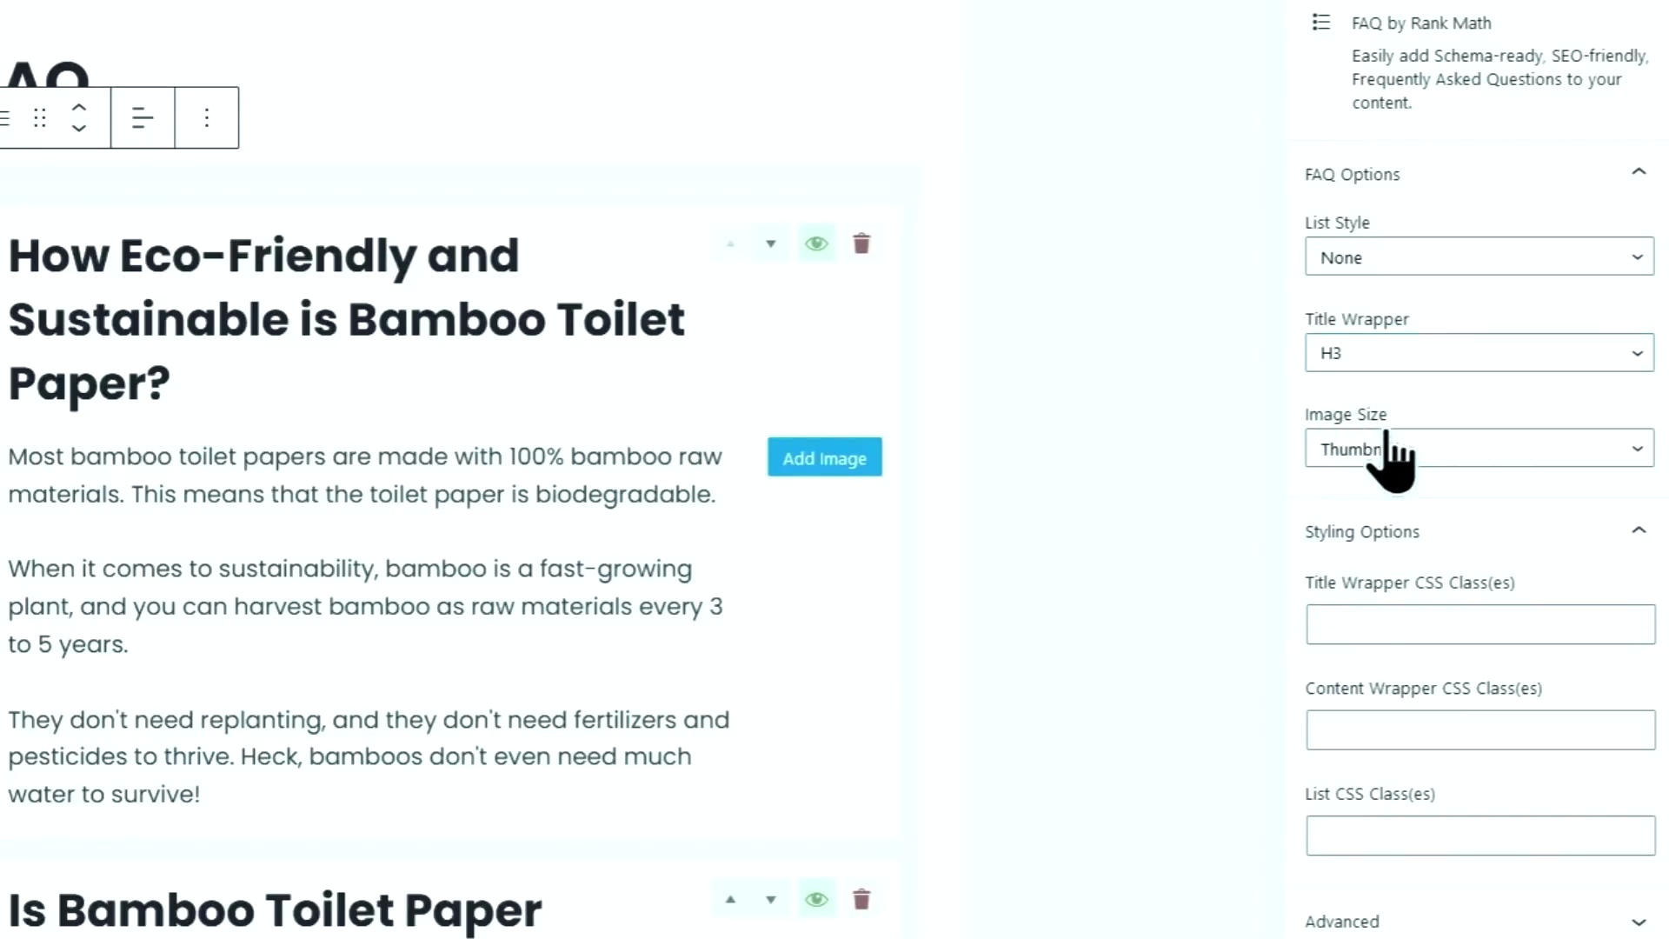
{"action": "left_click", "coordinate": [1394, 619]}
{"action": "left_click", "coordinate": [1395, 730]}
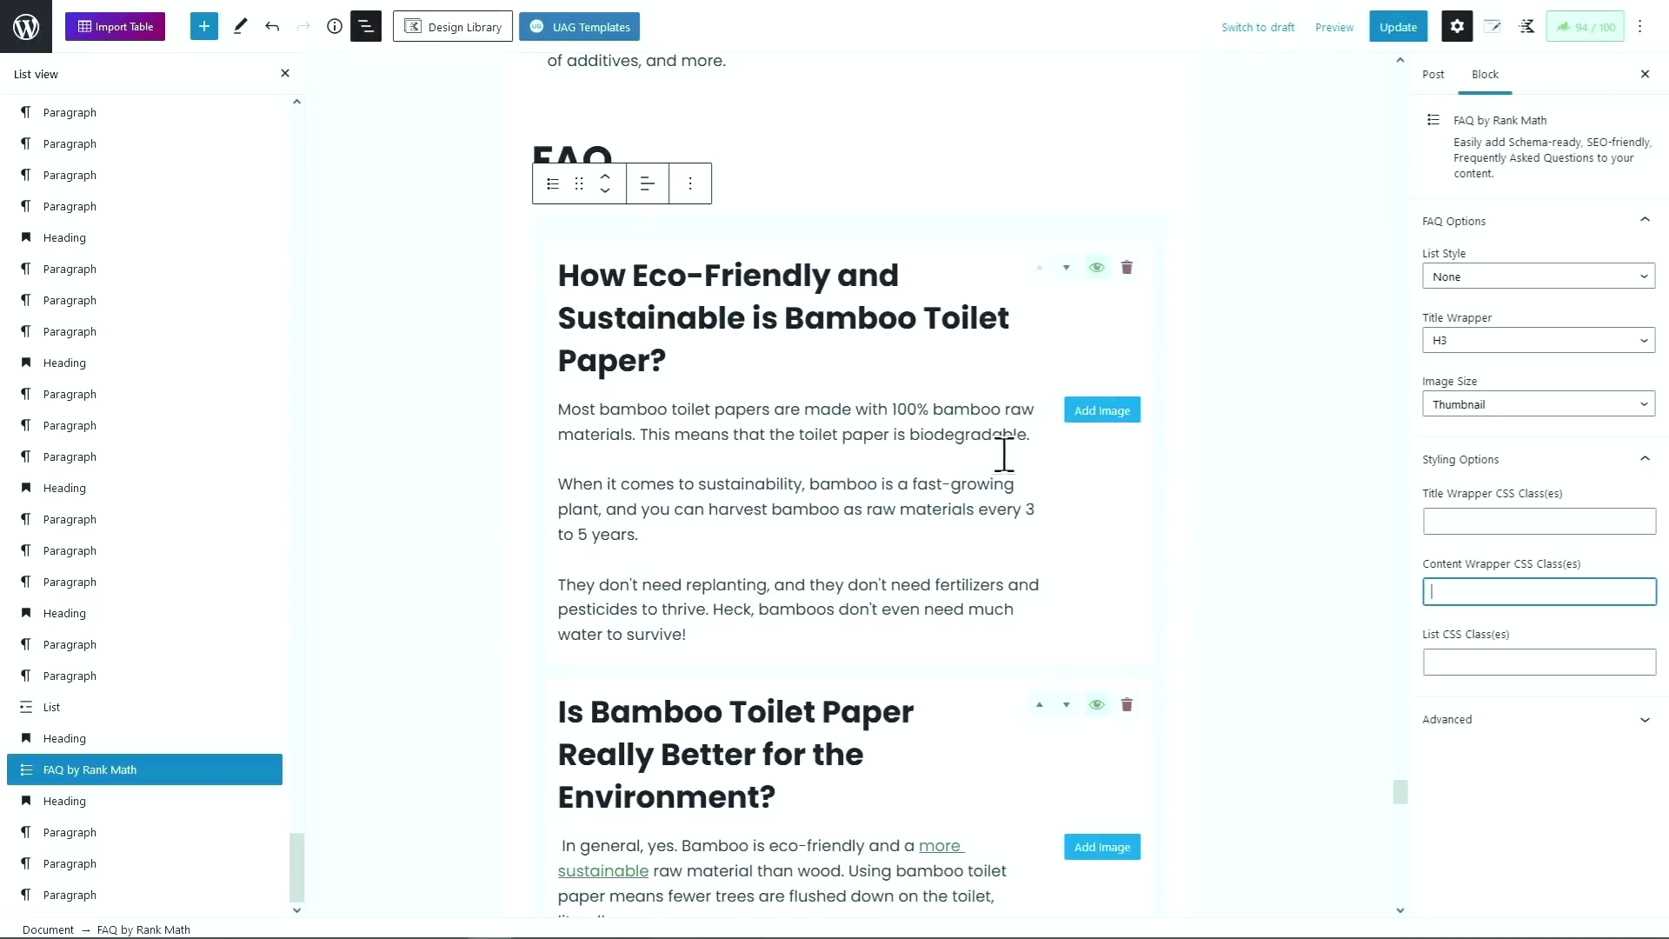
Step: Move the question "Is Bamboo Toilet Paper Safe to Flush?" up to the first position in the FAQ block
{"action": "scroll", "coordinate": [1004, 454], "scroll_direction": "down", "scroll_amount": 8}
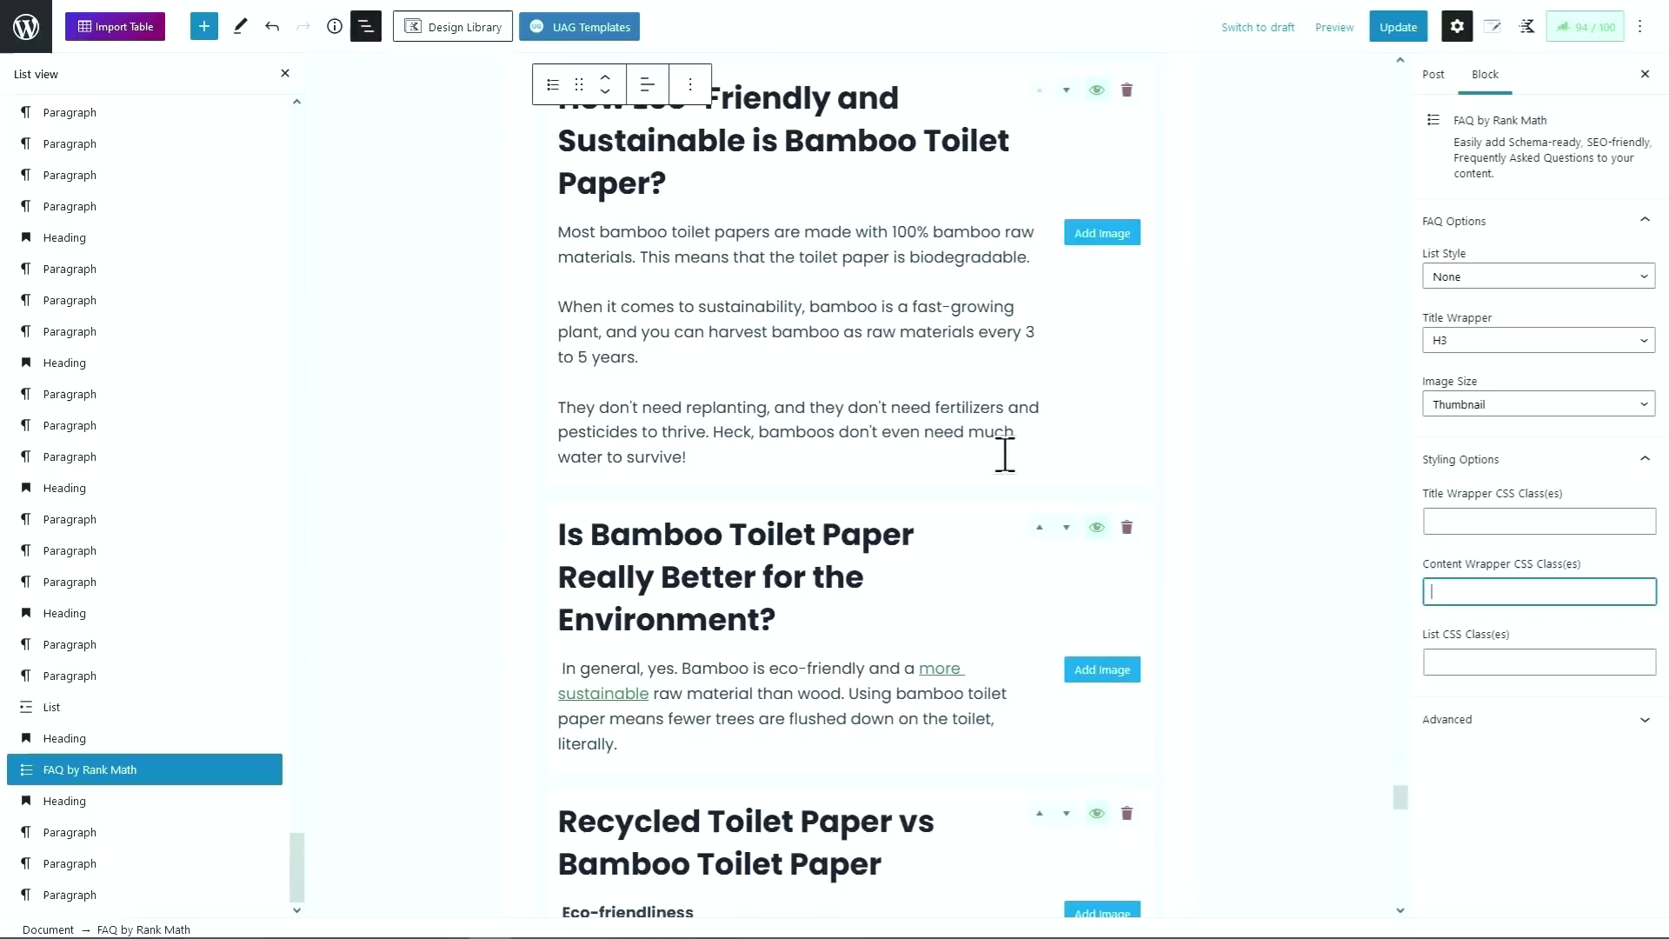
{"action": "scroll", "coordinate": [1004, 454], "scroll_direction": "down", "scroll_amount": 11}
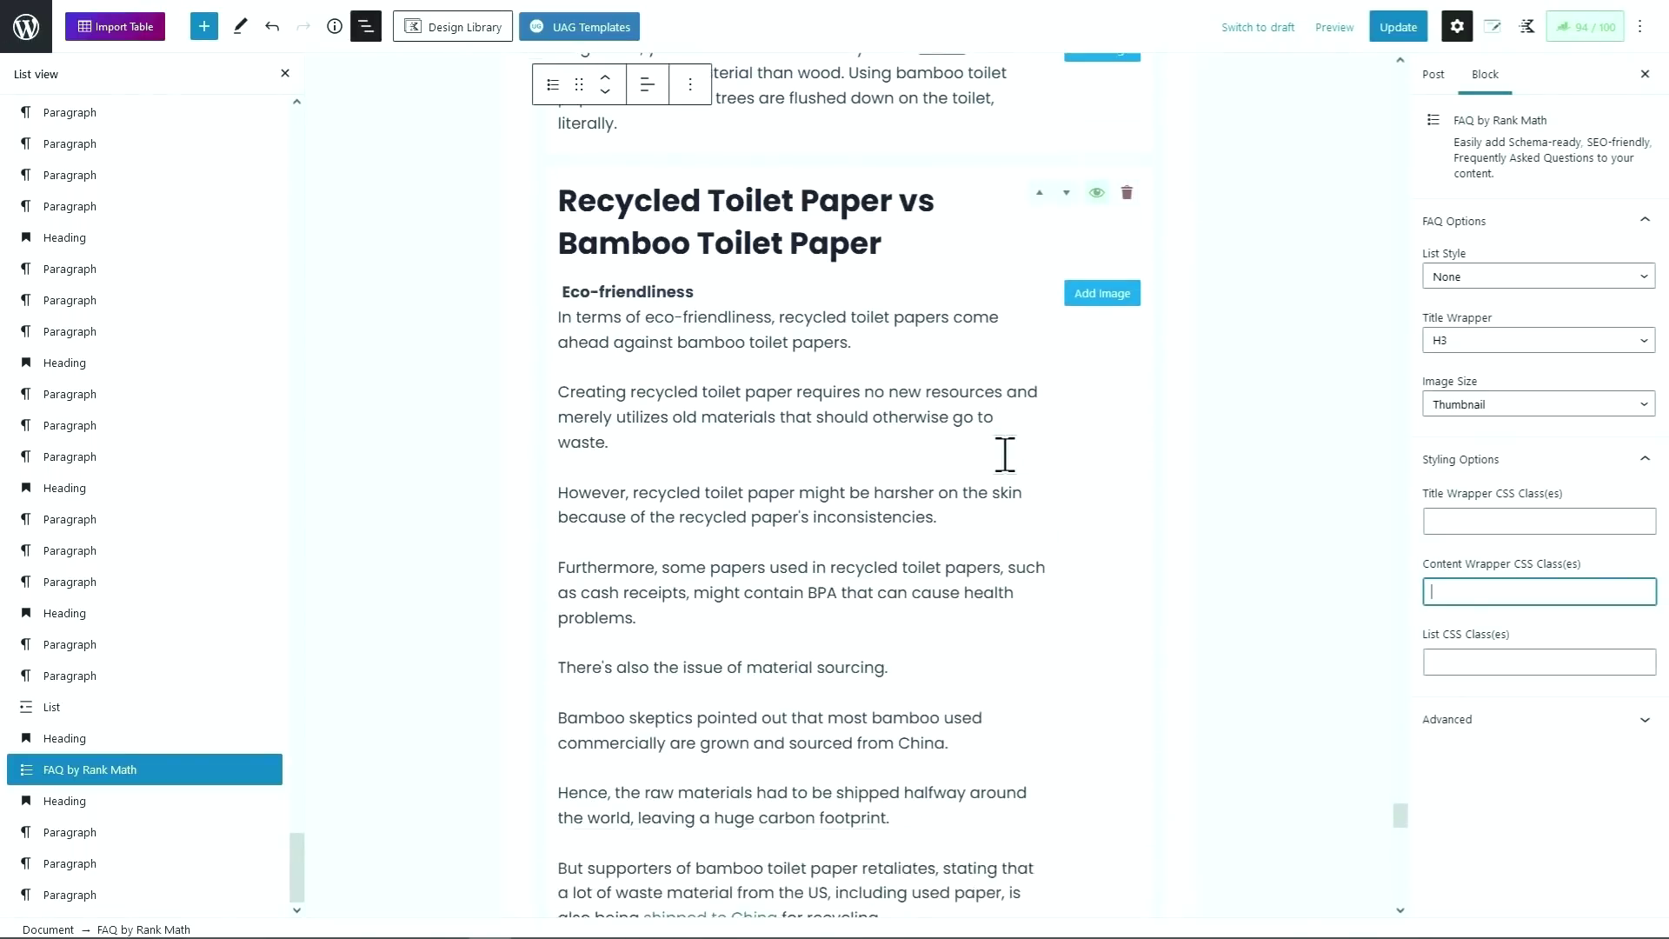
{"action": "scroll", "coordinate": [1001, 453], "scroll_direction": "down", "scroll_amount": 2}
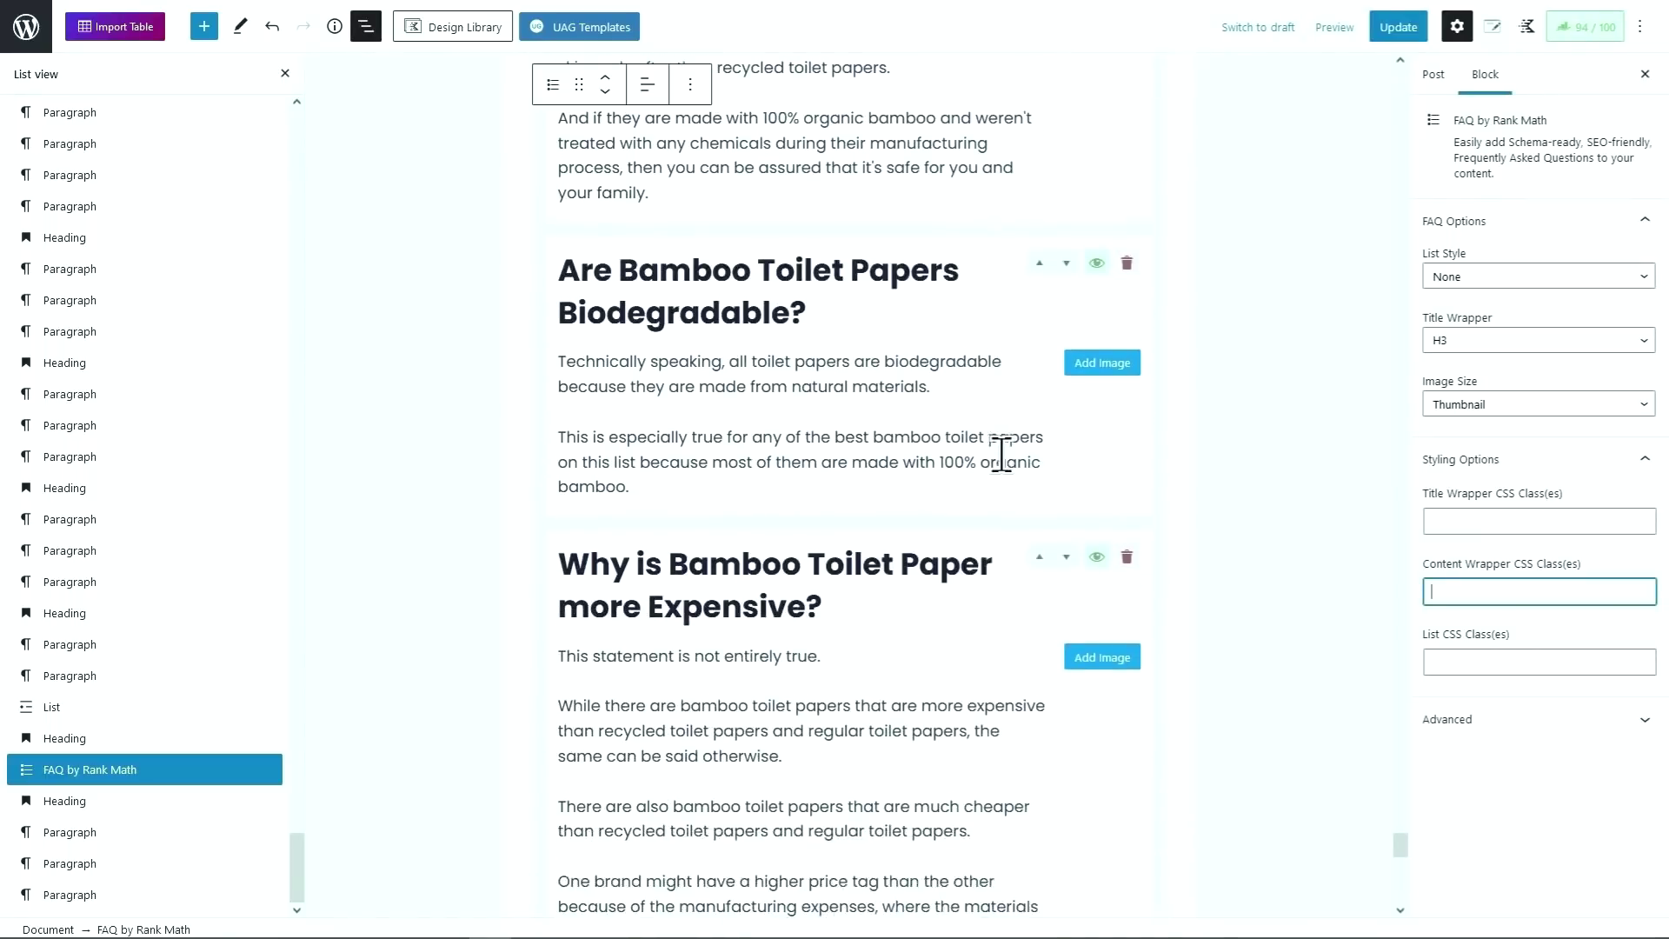
{"action": "left_click", "coordinate": [999, 452]}
{"action": "scroll", "coordinate": [1003, 480], "scroll_direction": "down", "scroll_amount": 1}
{"action": "scroll", "coordinate": [1001, 480], "scroll_direction": "down", "scroll_amount": 6}
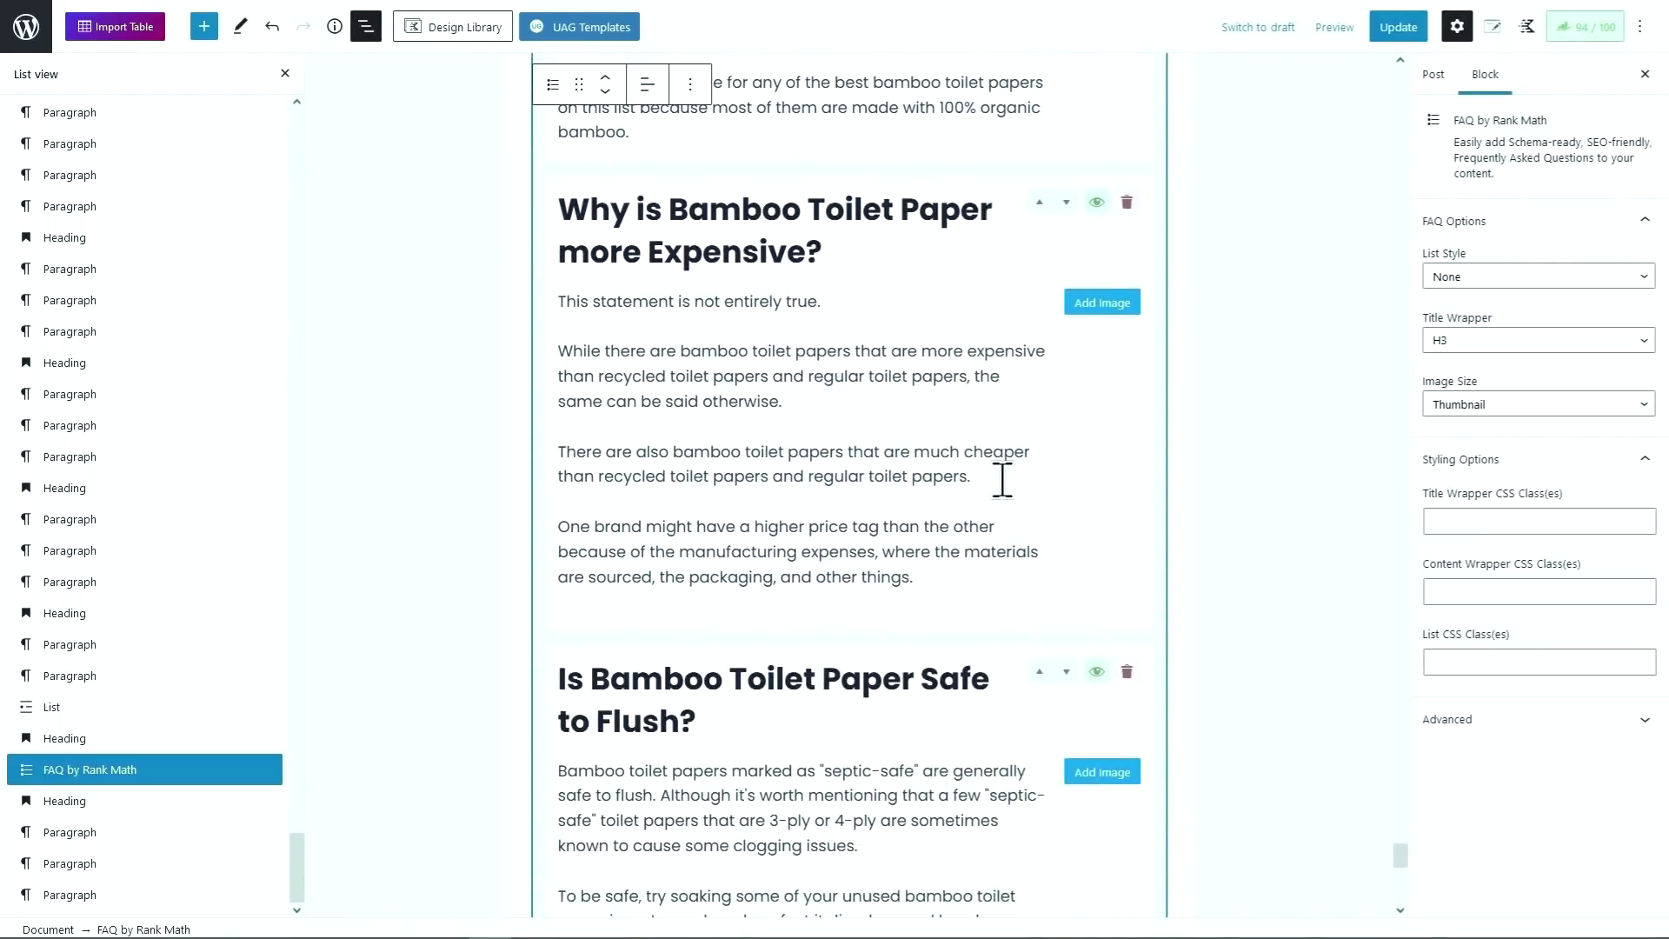
{"action": "scroll", "coordinate": [1001, 479], "scroll_direction": "down", "scroll_amount": 1}
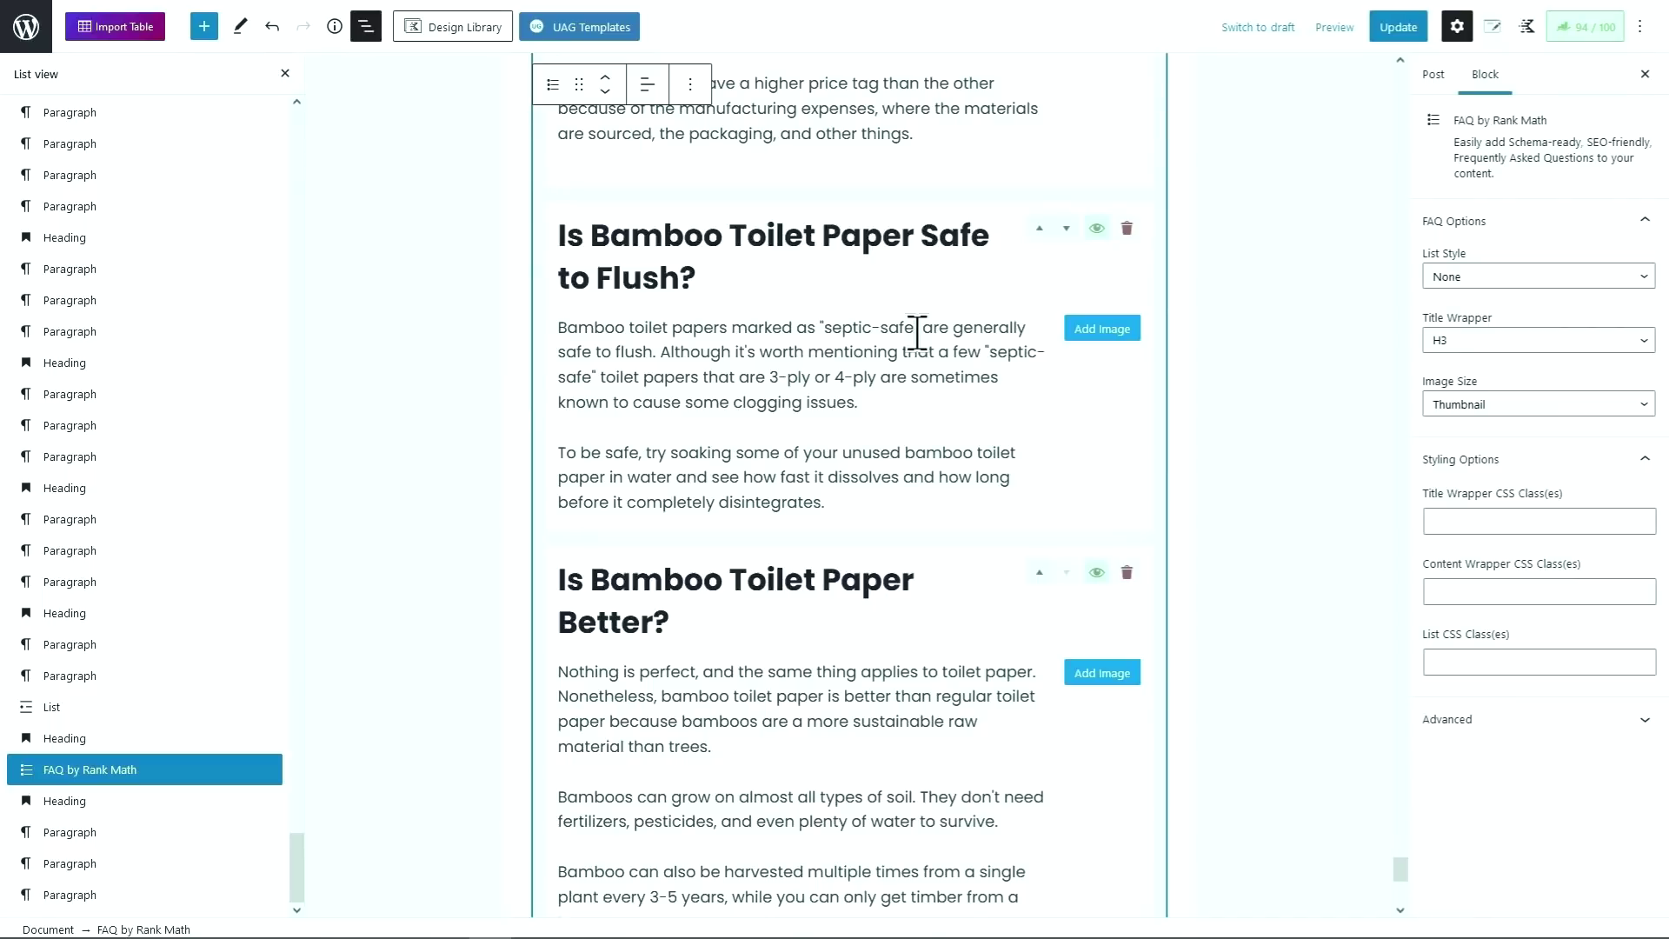
{"action": "left_click", "coordinate": [1040, 228]}
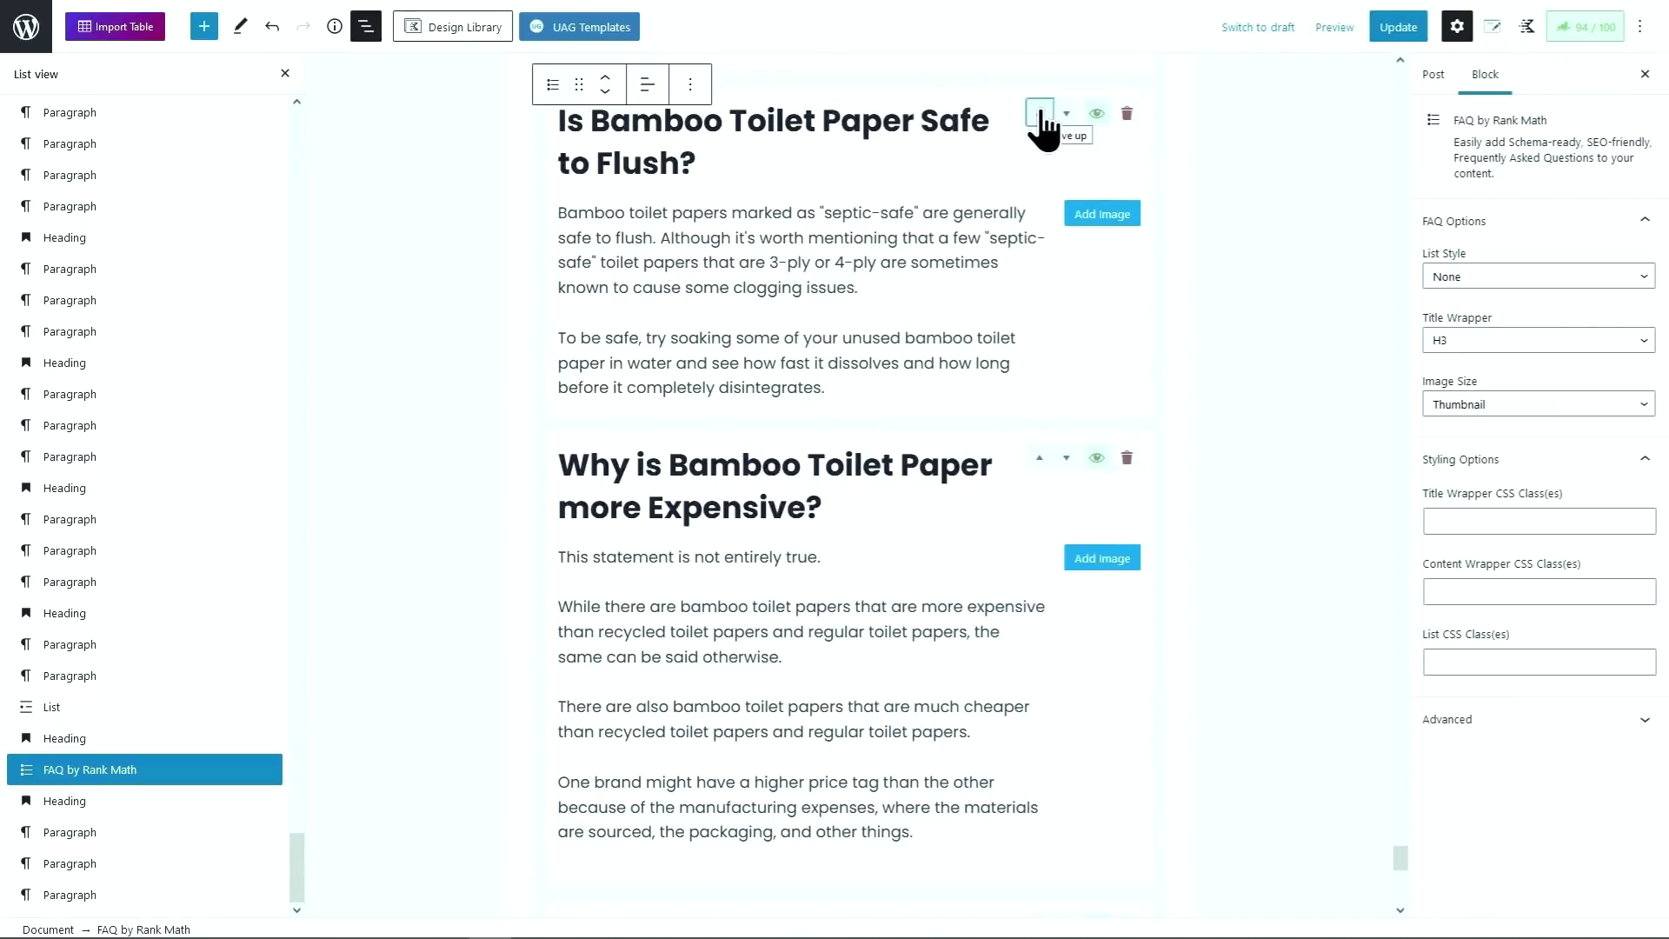
{"action": "left_click", "coordinate": [1039, 133]}
{"action": "left_click", "coordinate": [1039, 181]}
{"action": "left_click", "coordinate": [1039, 348]}
{"action": "left_click", "coordinate": [1039, 443]}
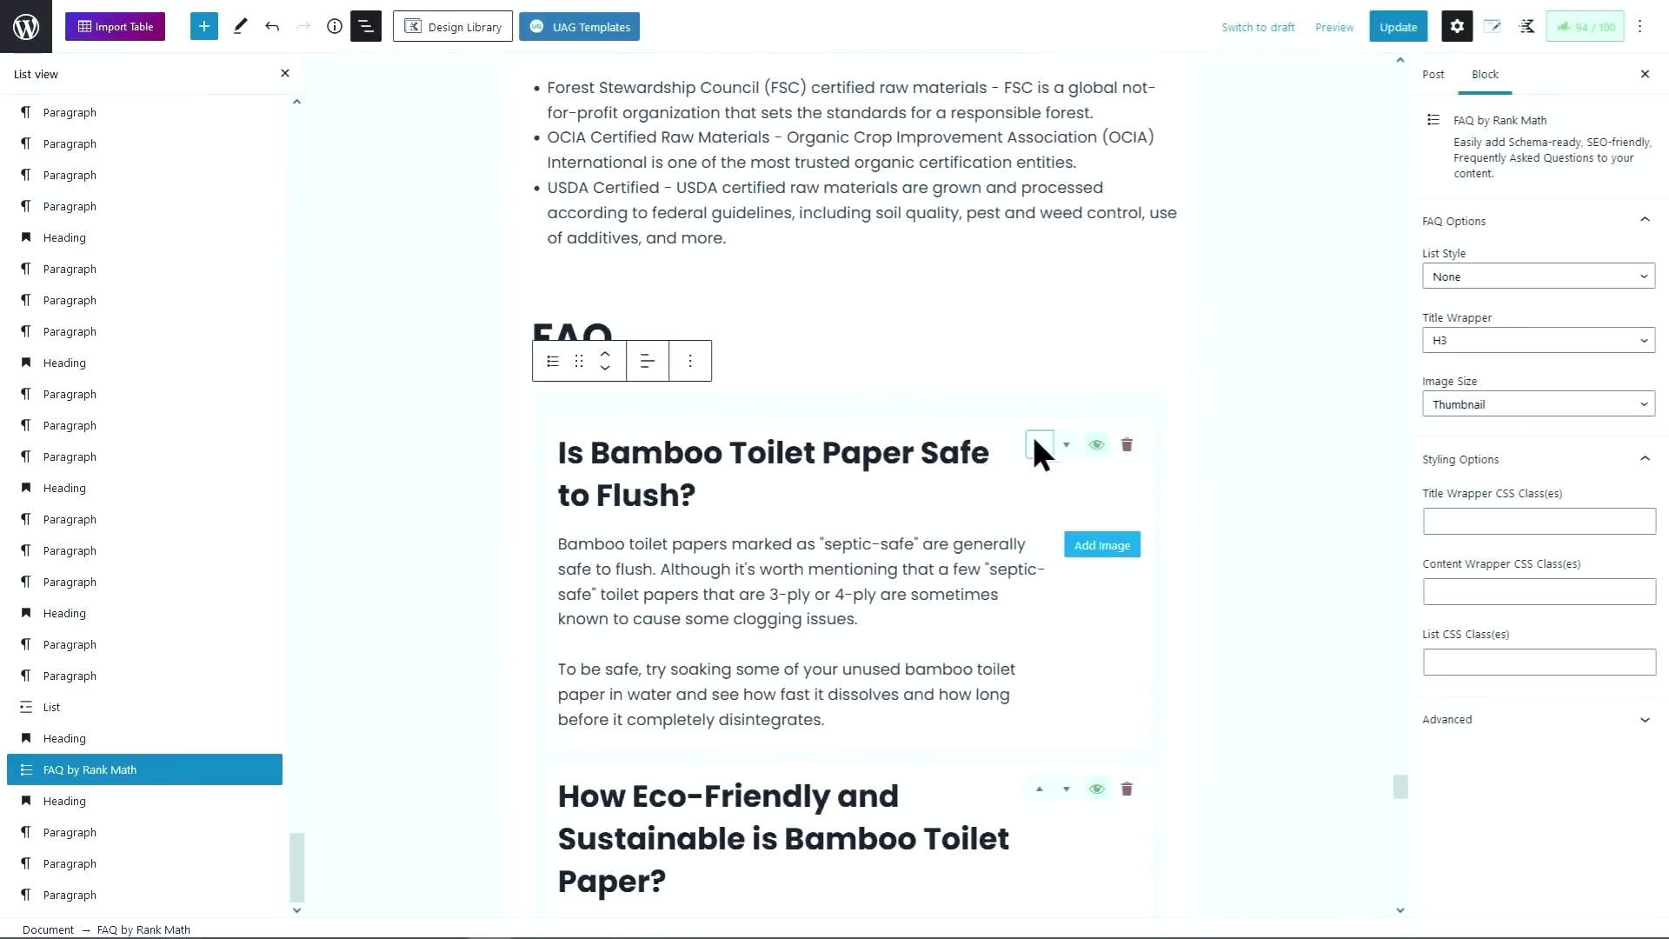
Step: Move the question "Are Bamboo Toilet Papers Biodegradable?" up above "Recycled Toilet Paper vs Bamboo Toilet Paper"
{"action": "scroll", "coordinate": [1018, 498], "scroll_direction": "down", "scroll_amount": 5}
{"action": "scroll", "coordinate": [1019, 498], "scroll_direction": "down", "scroll_amount": 4}
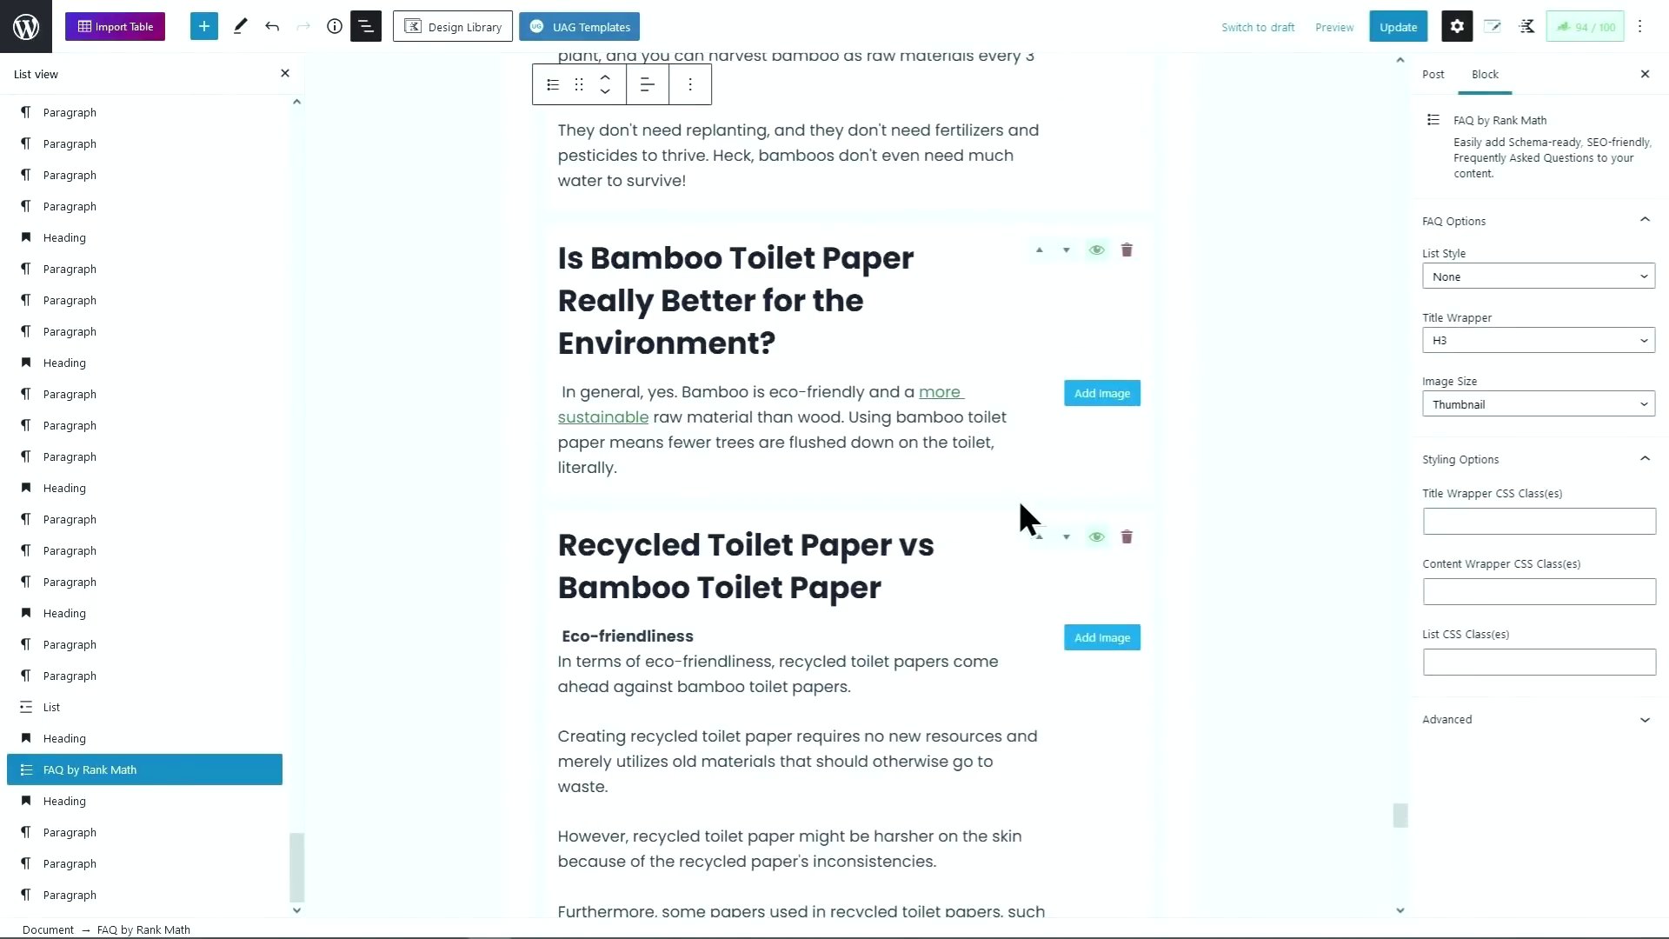
{"action": "scroll", "coordinate": [1018, 499], "scroll_direction": "down", "scroll_amount": 11}
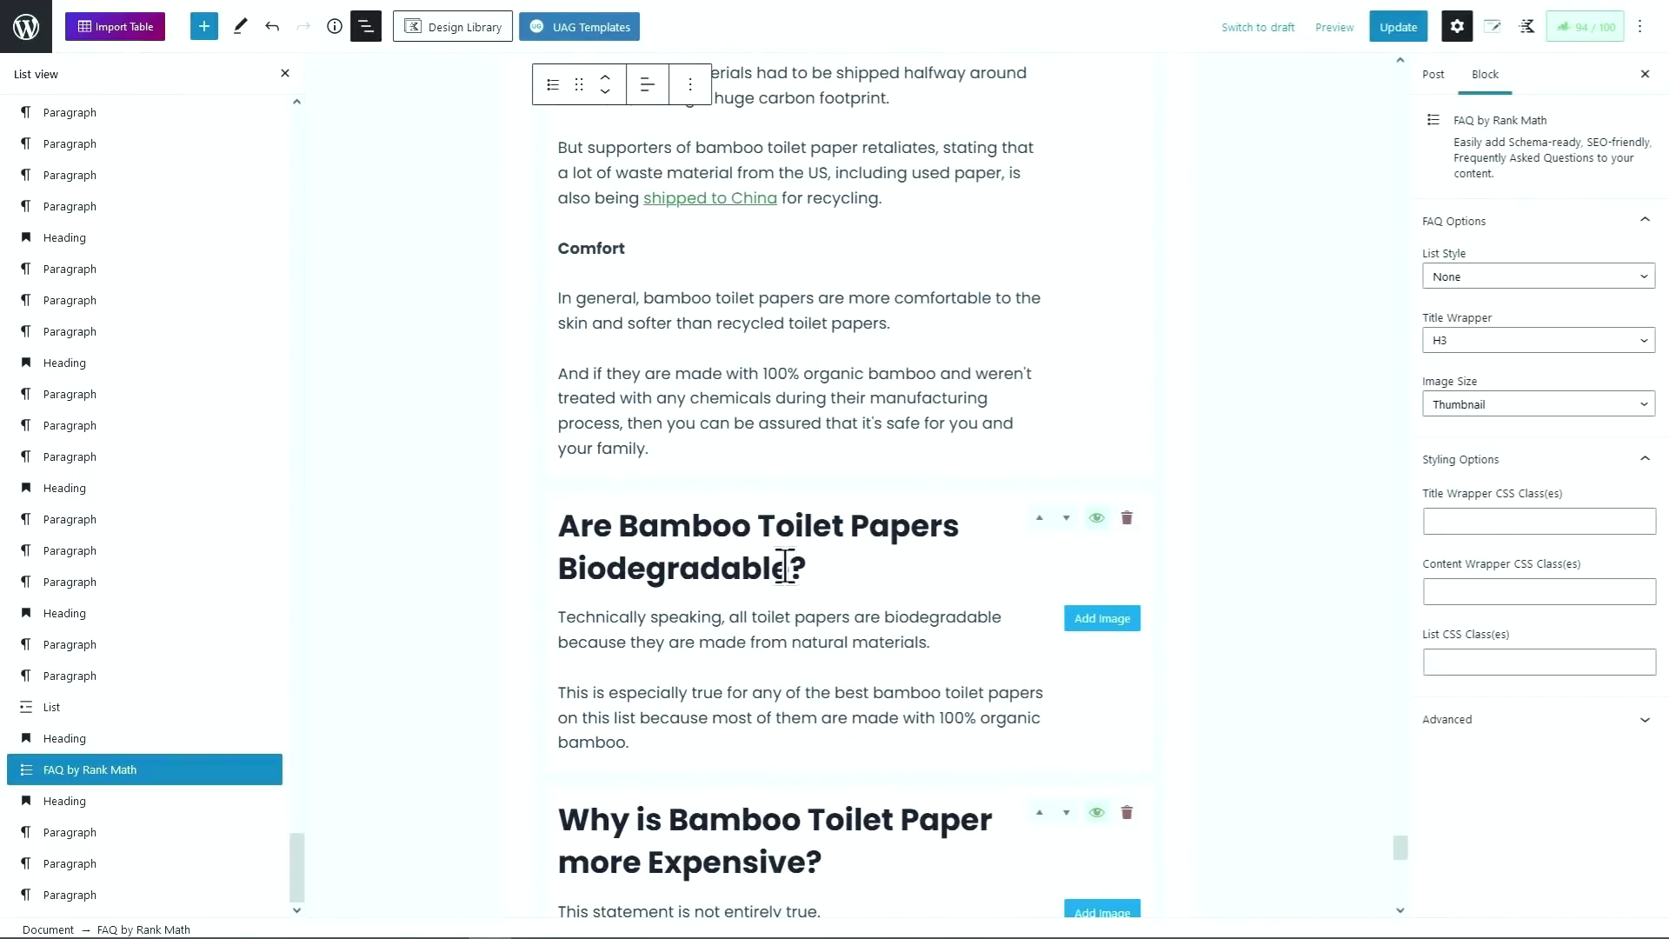
{"action": "left_click", "coordinate": [1038, 519]}
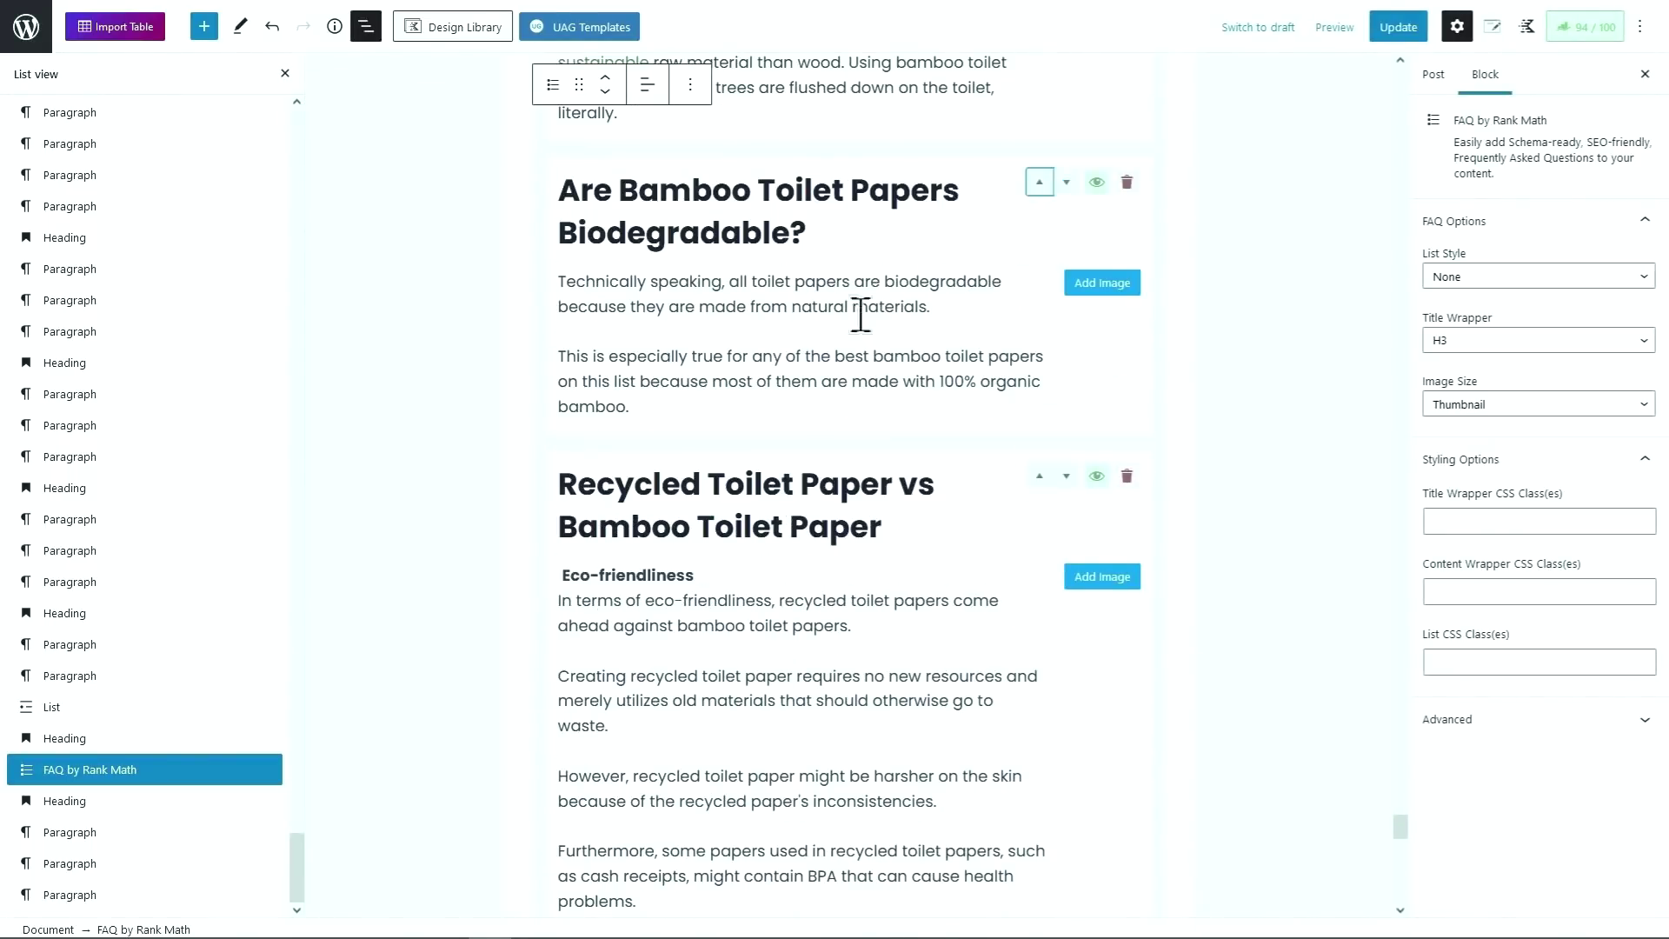
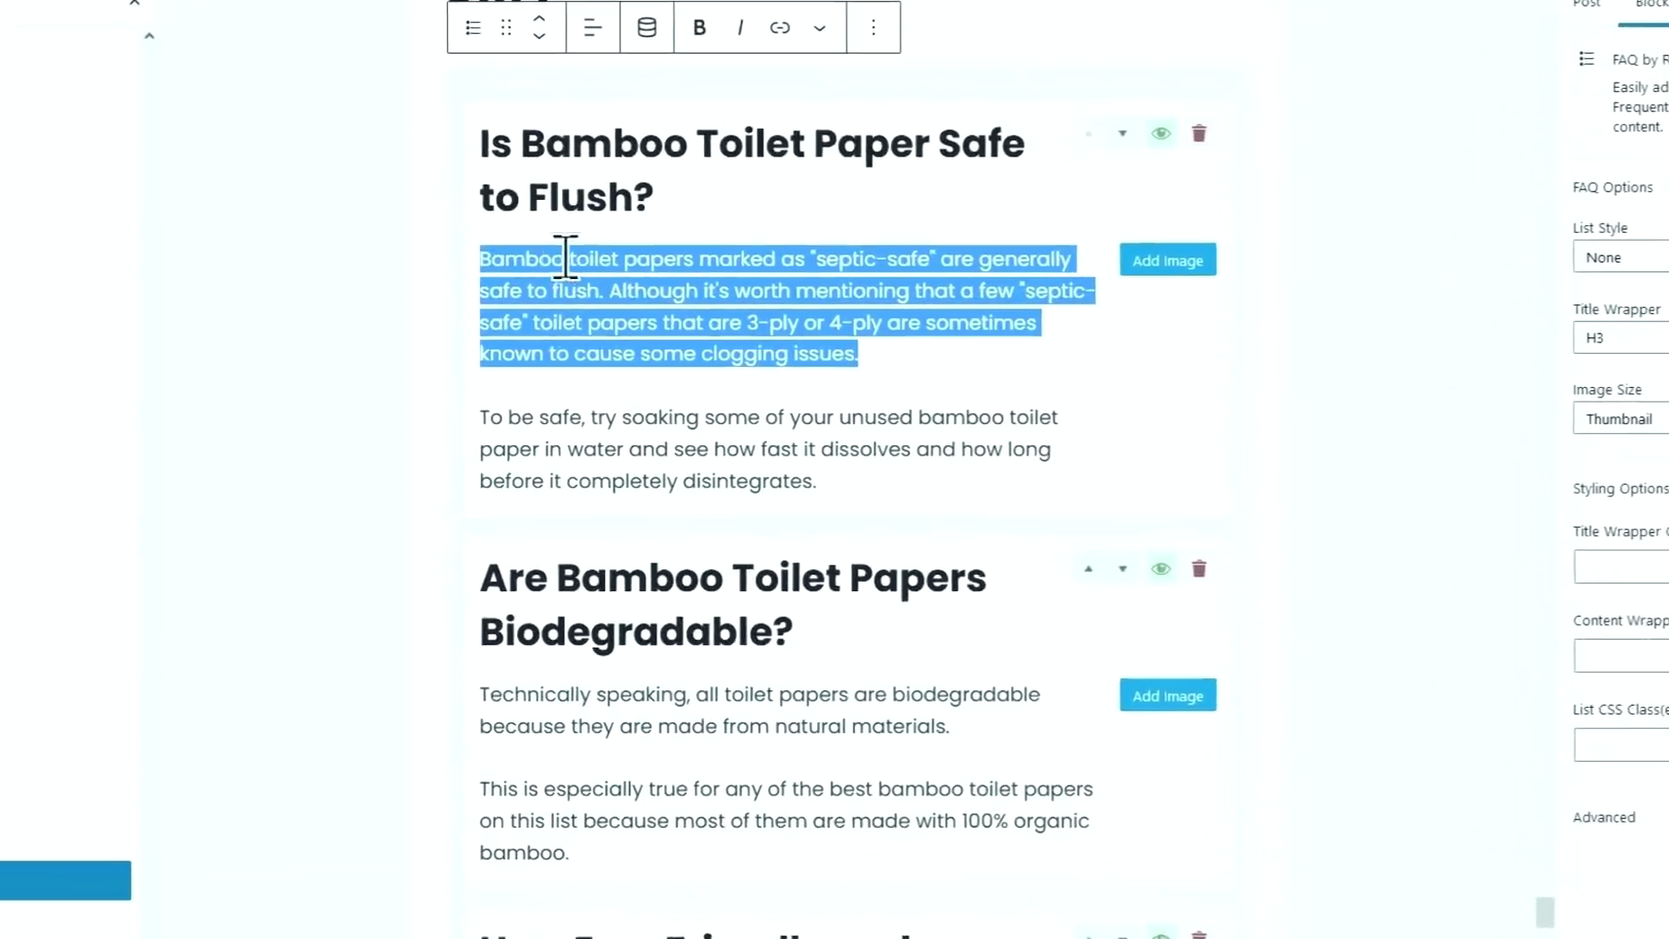
Step: Replace the "Safe to Flush?" answer with one sentence saying "septic-safe" papers are generally safe to flush but some may clog, so test by soaking in water
{"action": "left_click", "coordinate": [486, 255]}
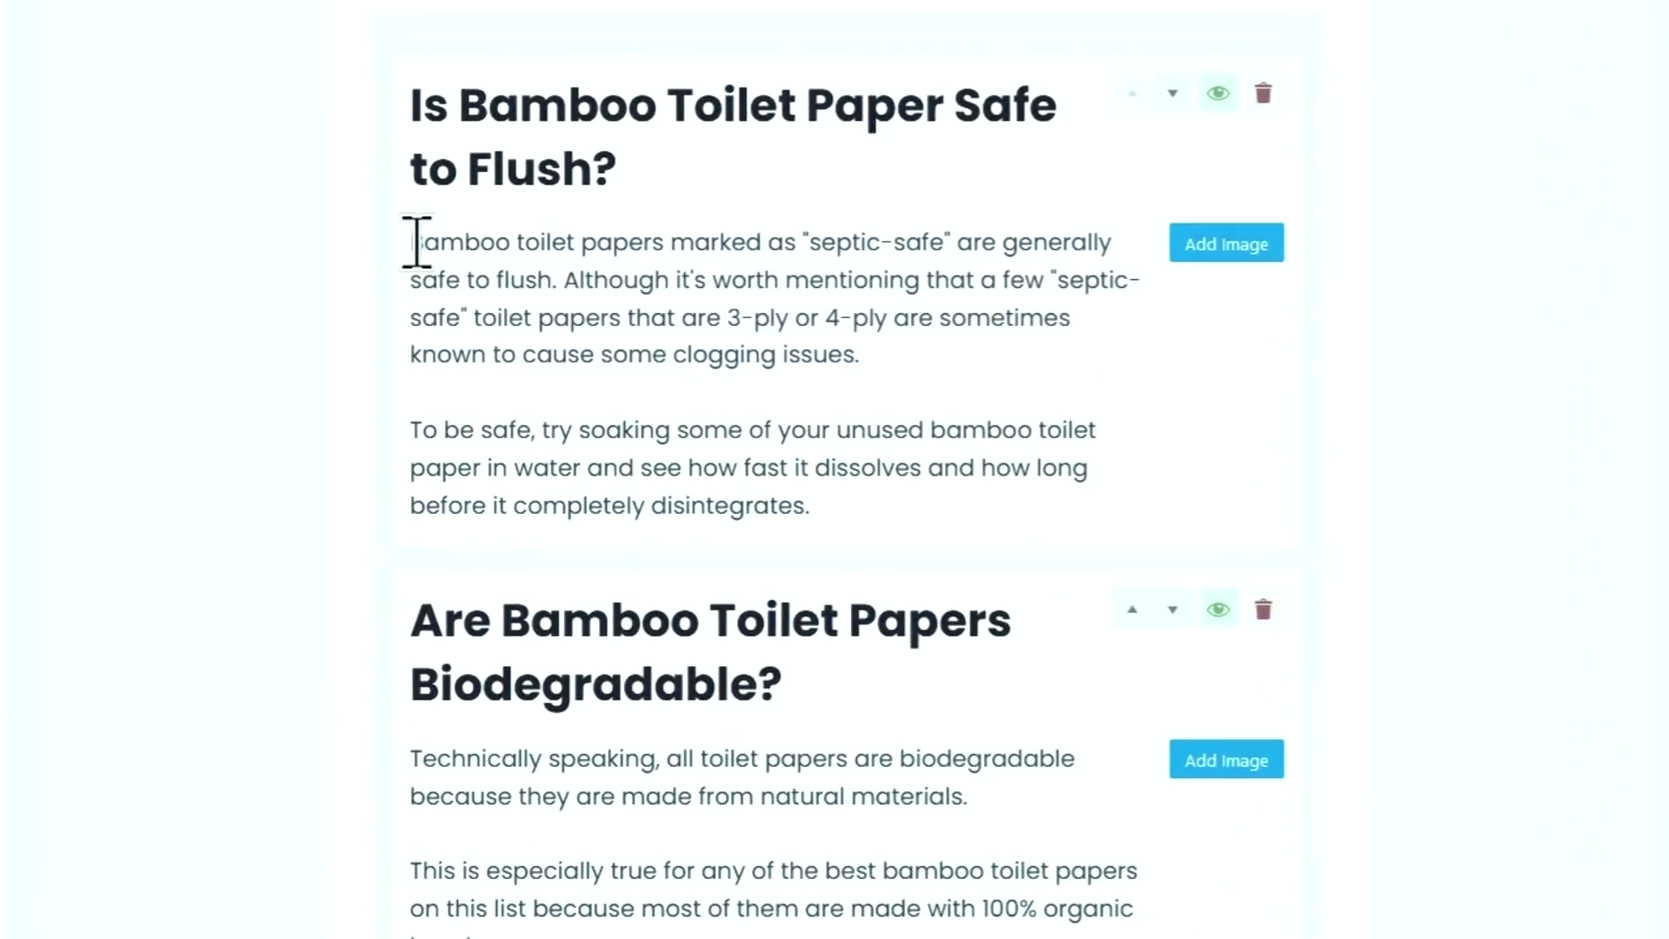
{"action": "left_click_drag", "start_coordinate": [486, 256], "coordinate": [947, 381]}
{"action": "left_click", "coordinate": [409, 246]}
{"action": "key", "text": "Return"}
{"action": "key", "text": "ctrl+c"}
{"action": "left_click", "coordinate": [604, 304]}
{"action": "key", "text": "ctrl+v"}
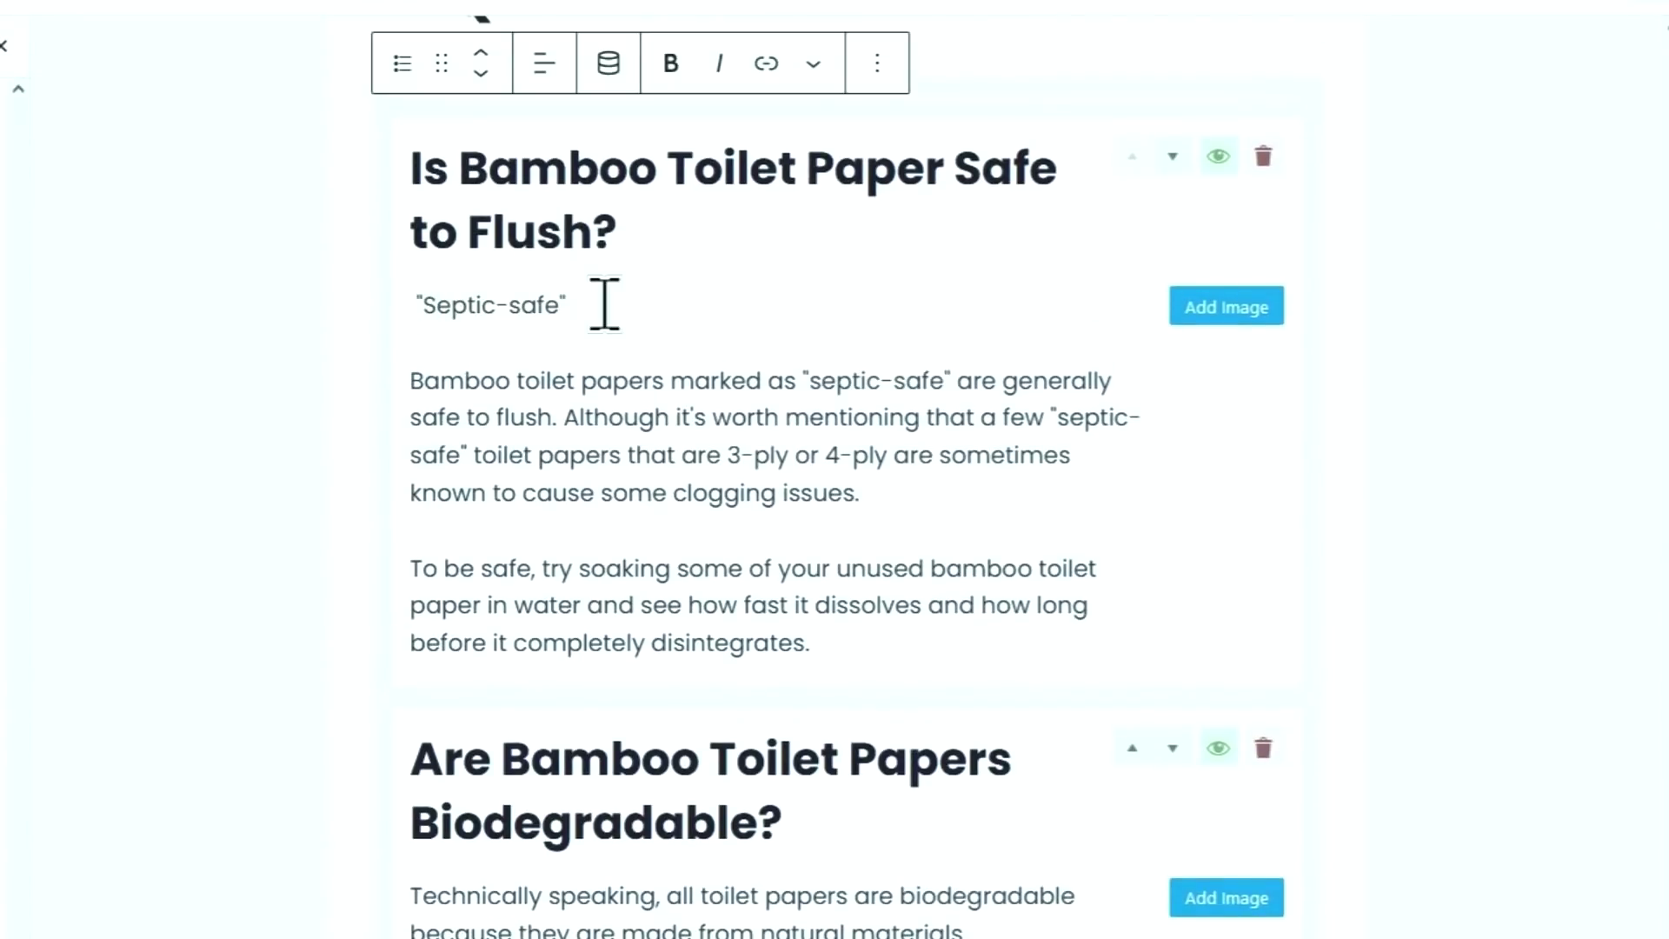
{"action": "type", "text": "Bamboo toilet papers are generally safe to flush, but some may clog the toi"}
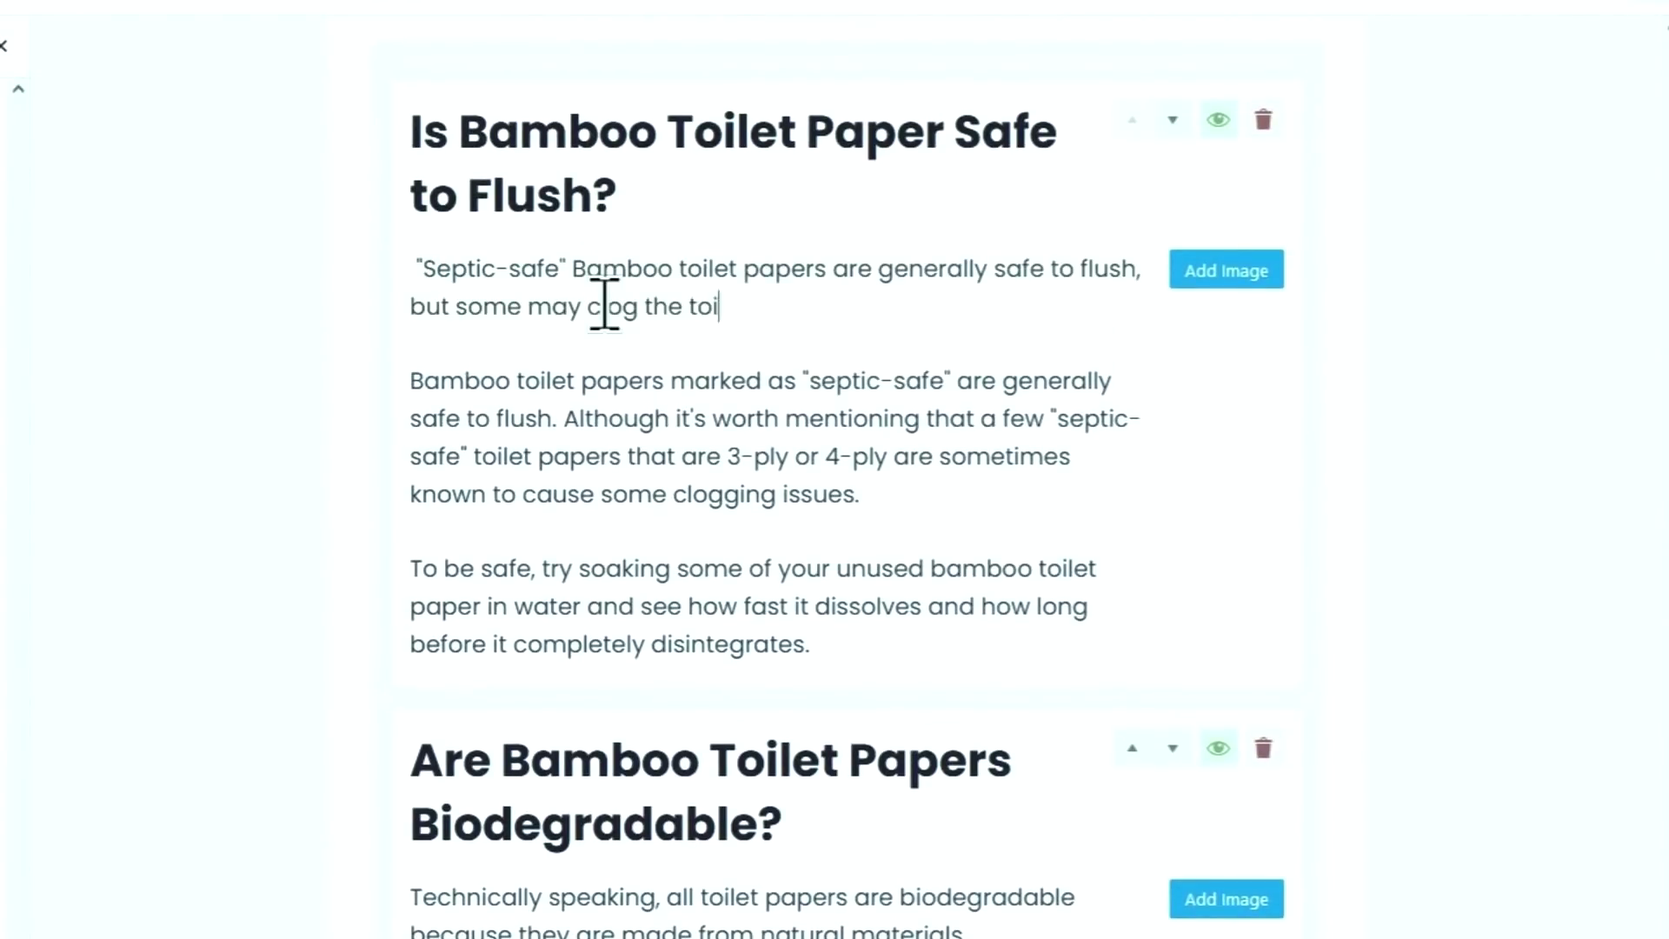
{"action": "type", "text": "let due to its thickness, hence we recommend socking it in water to test"}
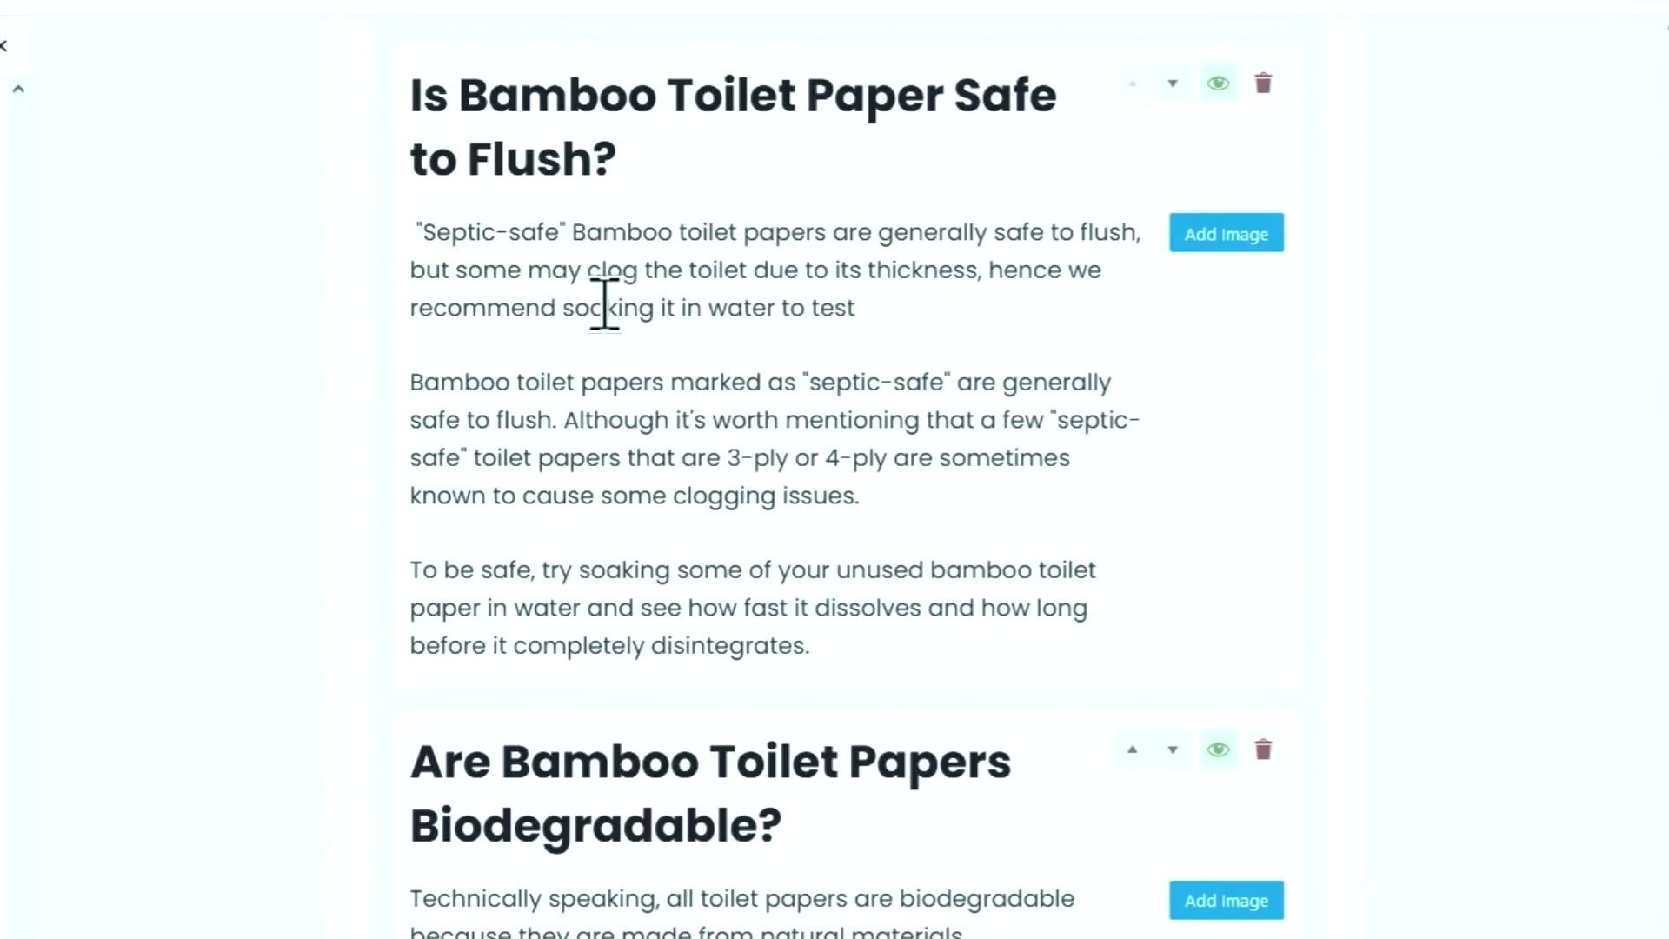
{"action": "type", "text": " how long before it disintegrates."}
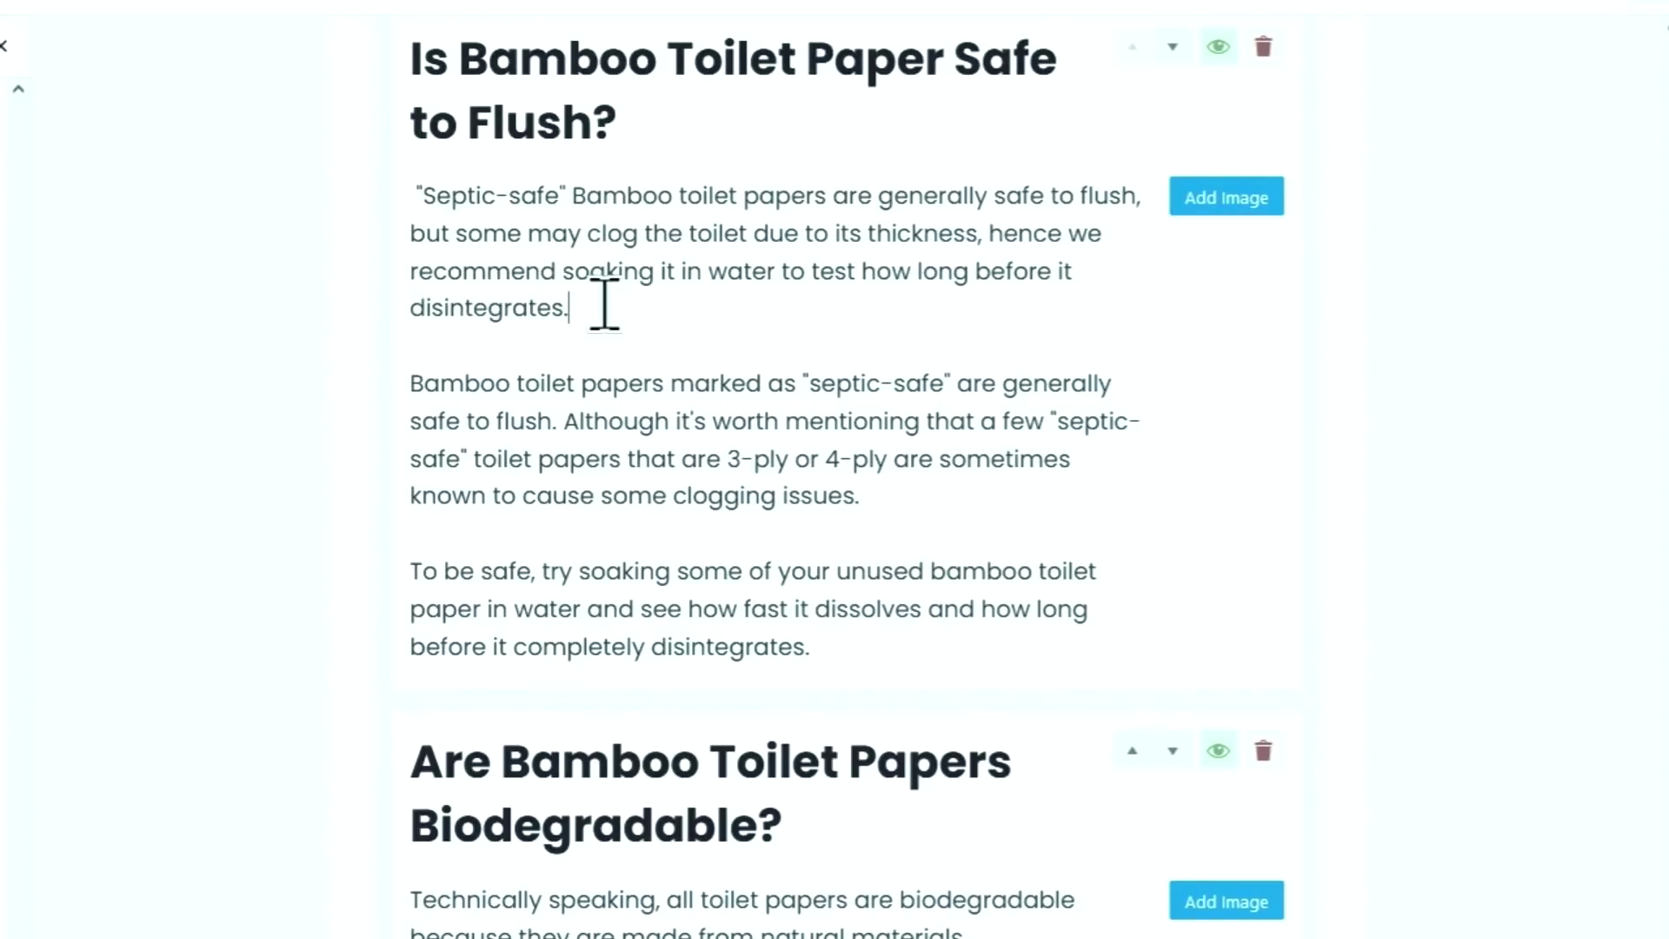
{"action": "left_click_drag", "start_coordinate": [604, 304], "coordinate": [857, 641]}
{"action": "key", "text": "BackSpace"}
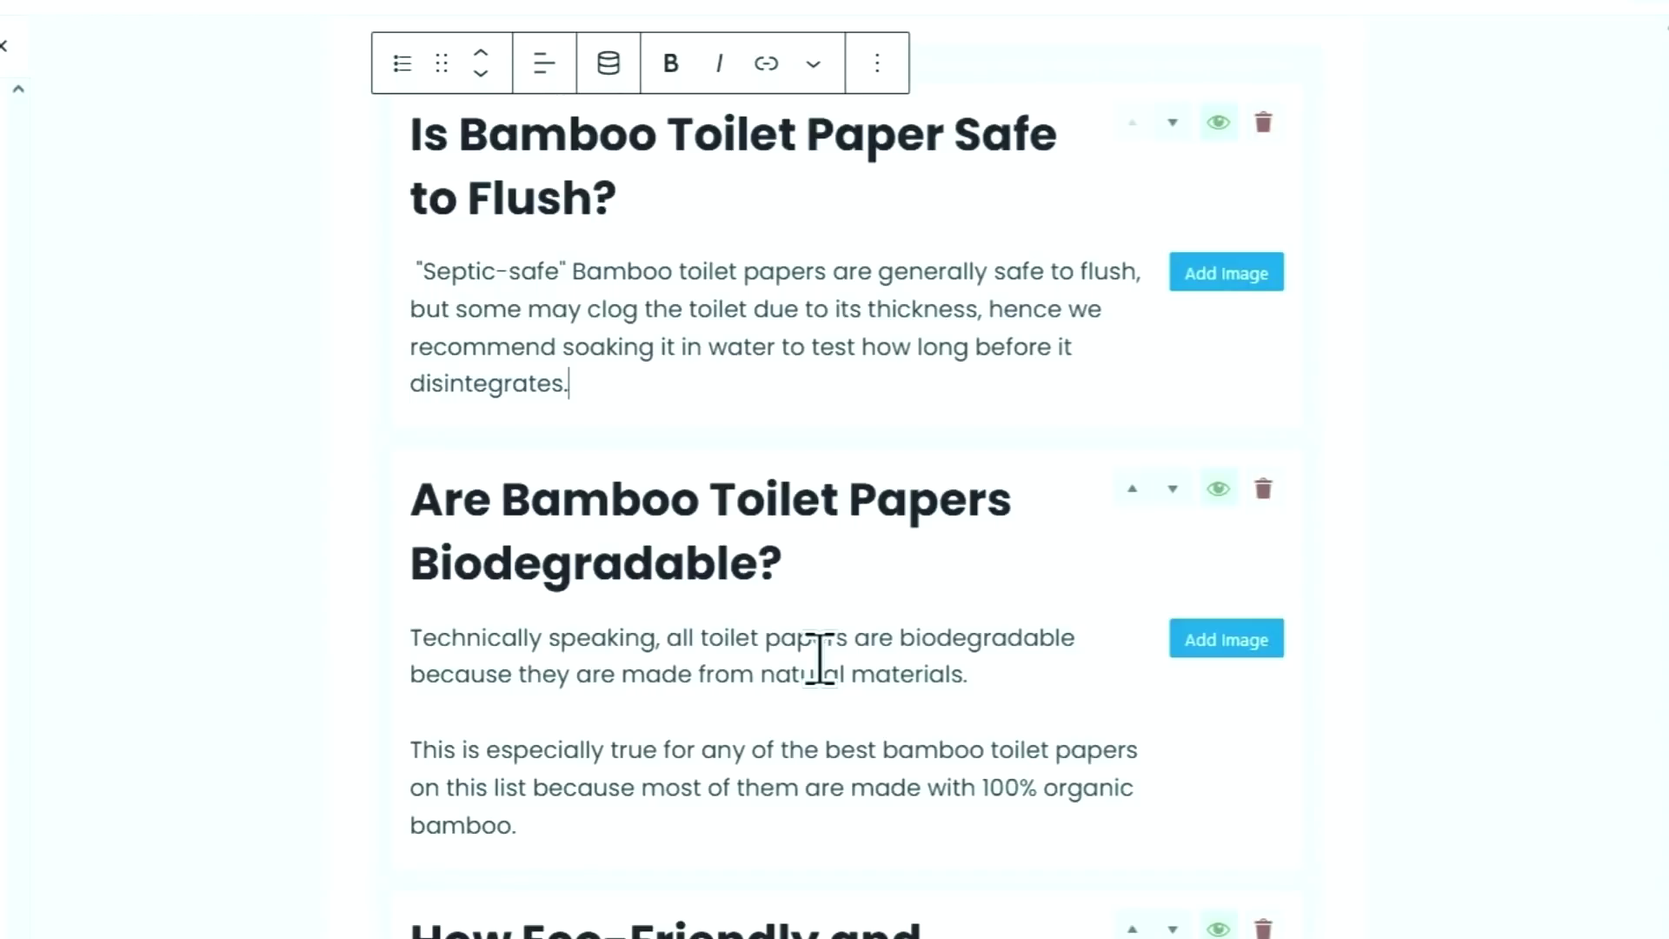
Step: Replace the biodegradability answer with "Absolutely! Because Bamboo toilet papers are made of 100% organic bamboo and Bamboo is biodegradable in nature."
{"action": "scroll", "coordinate": [824, 658], "scroll_direction": "down", "scroll_amount": 3}
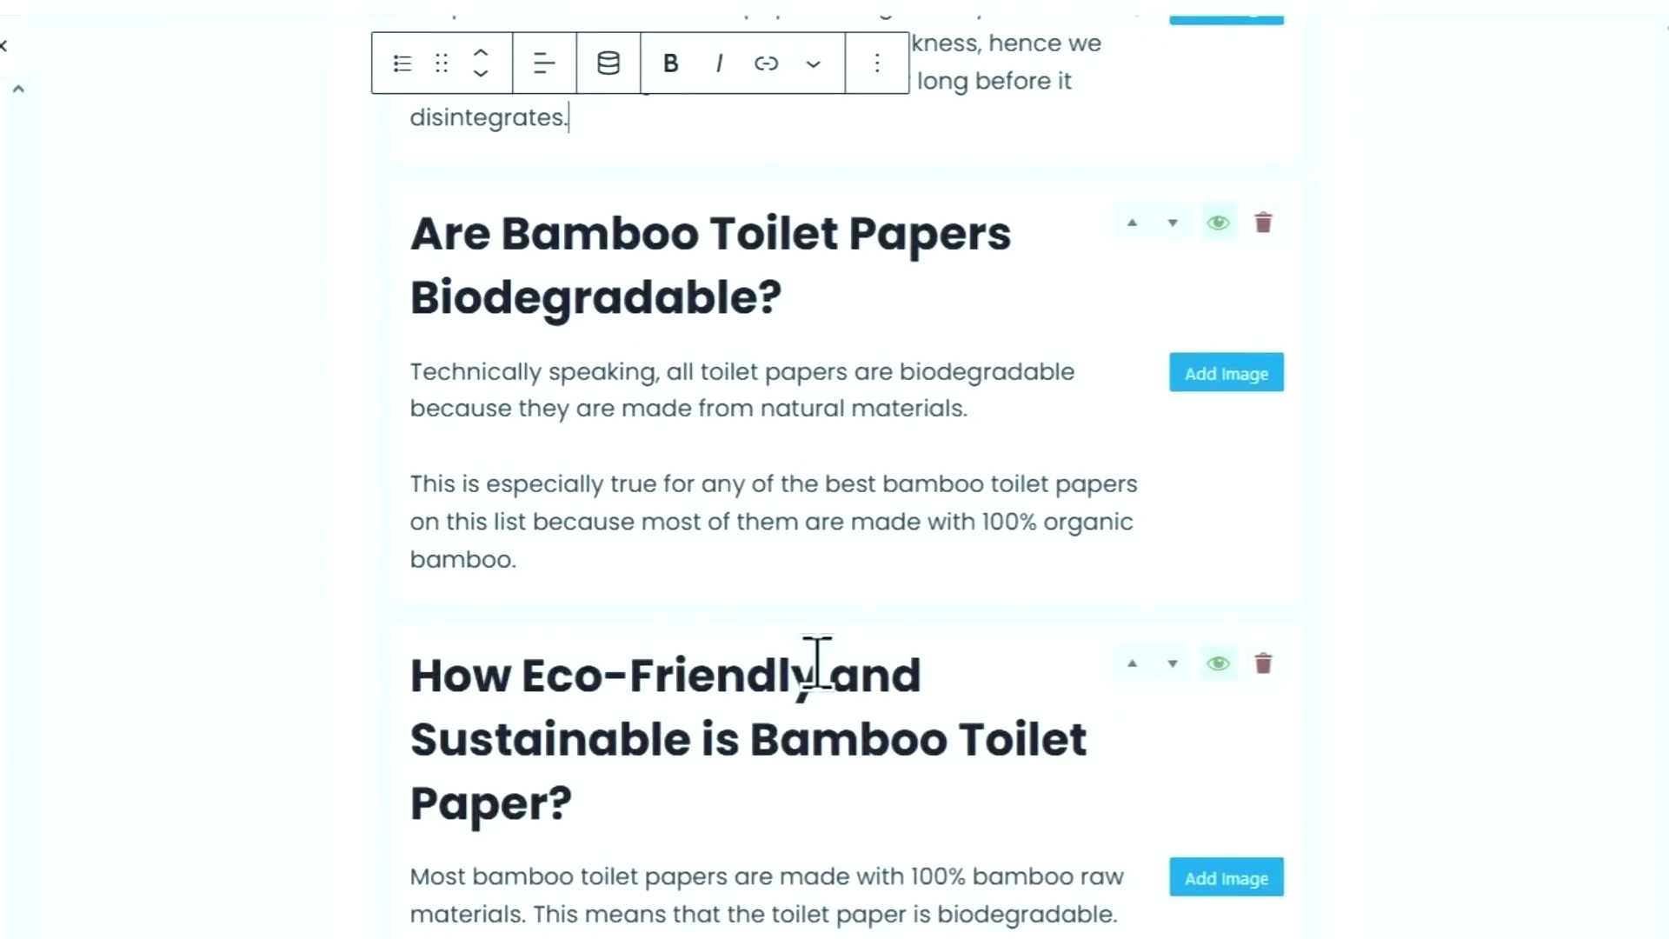
{"action": "left_click_drag", "start_coordinate": [410, 373], "coordinate": [987, 414]}
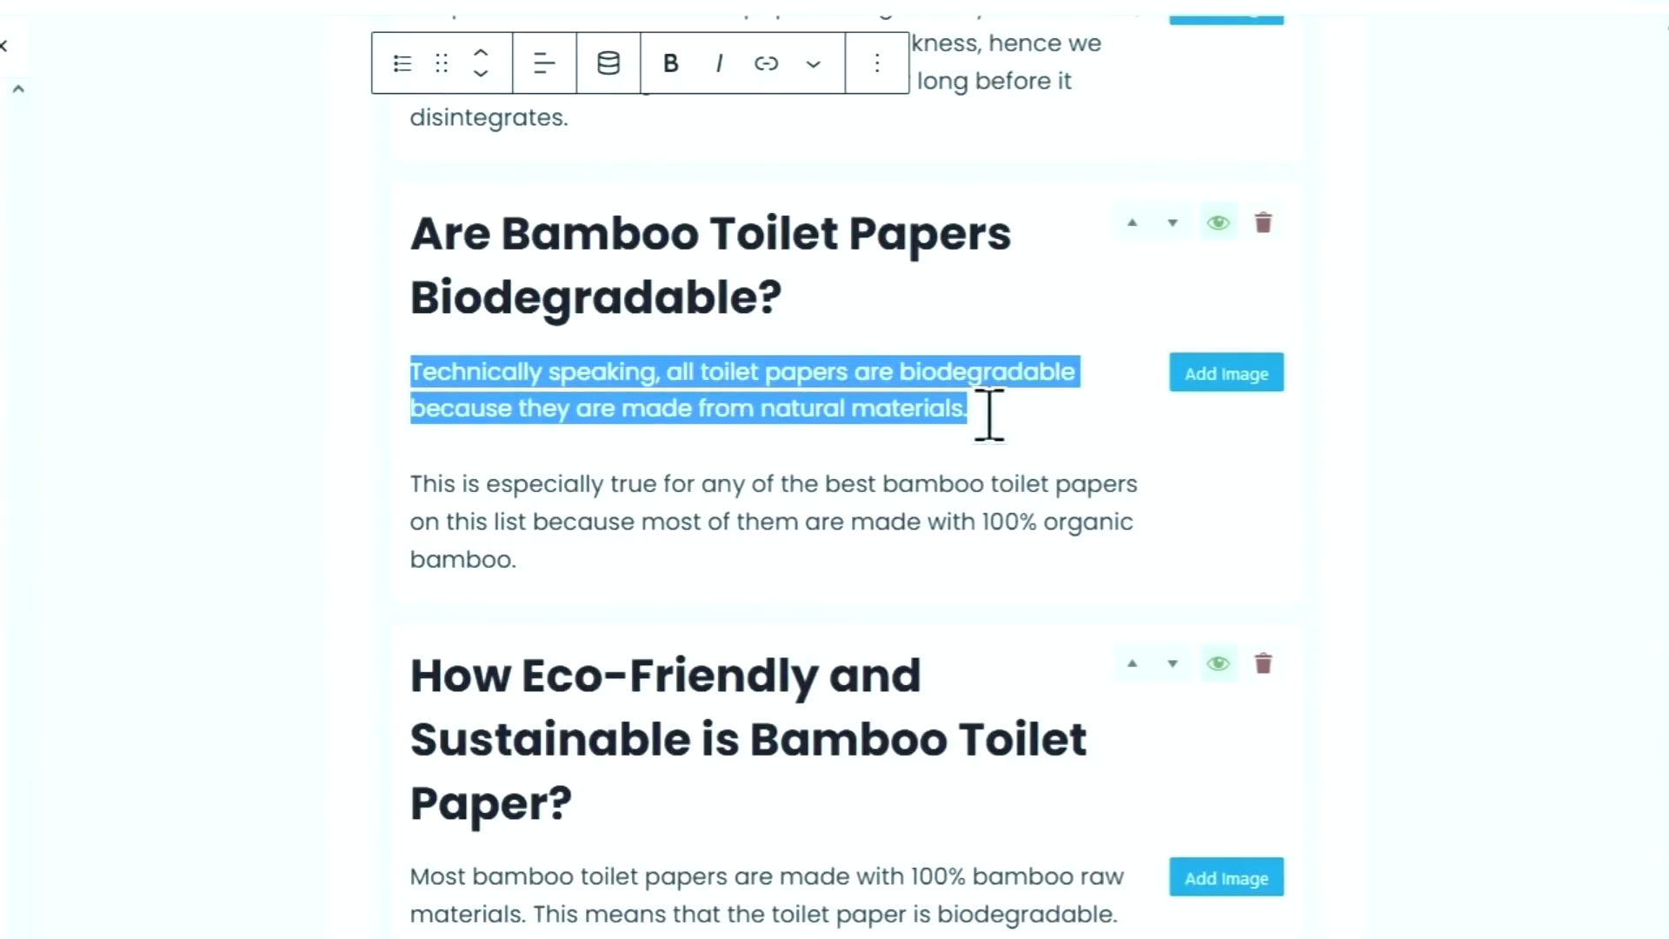
{"action": "key", "text": "Left"}
{"action": "key", "text": "Return"}
{"action": "key", "text": "Up"}
{"action": "type", "text": "Absolutely! Because Bamboo toilet papers are made of 100% organic bamboo and"}
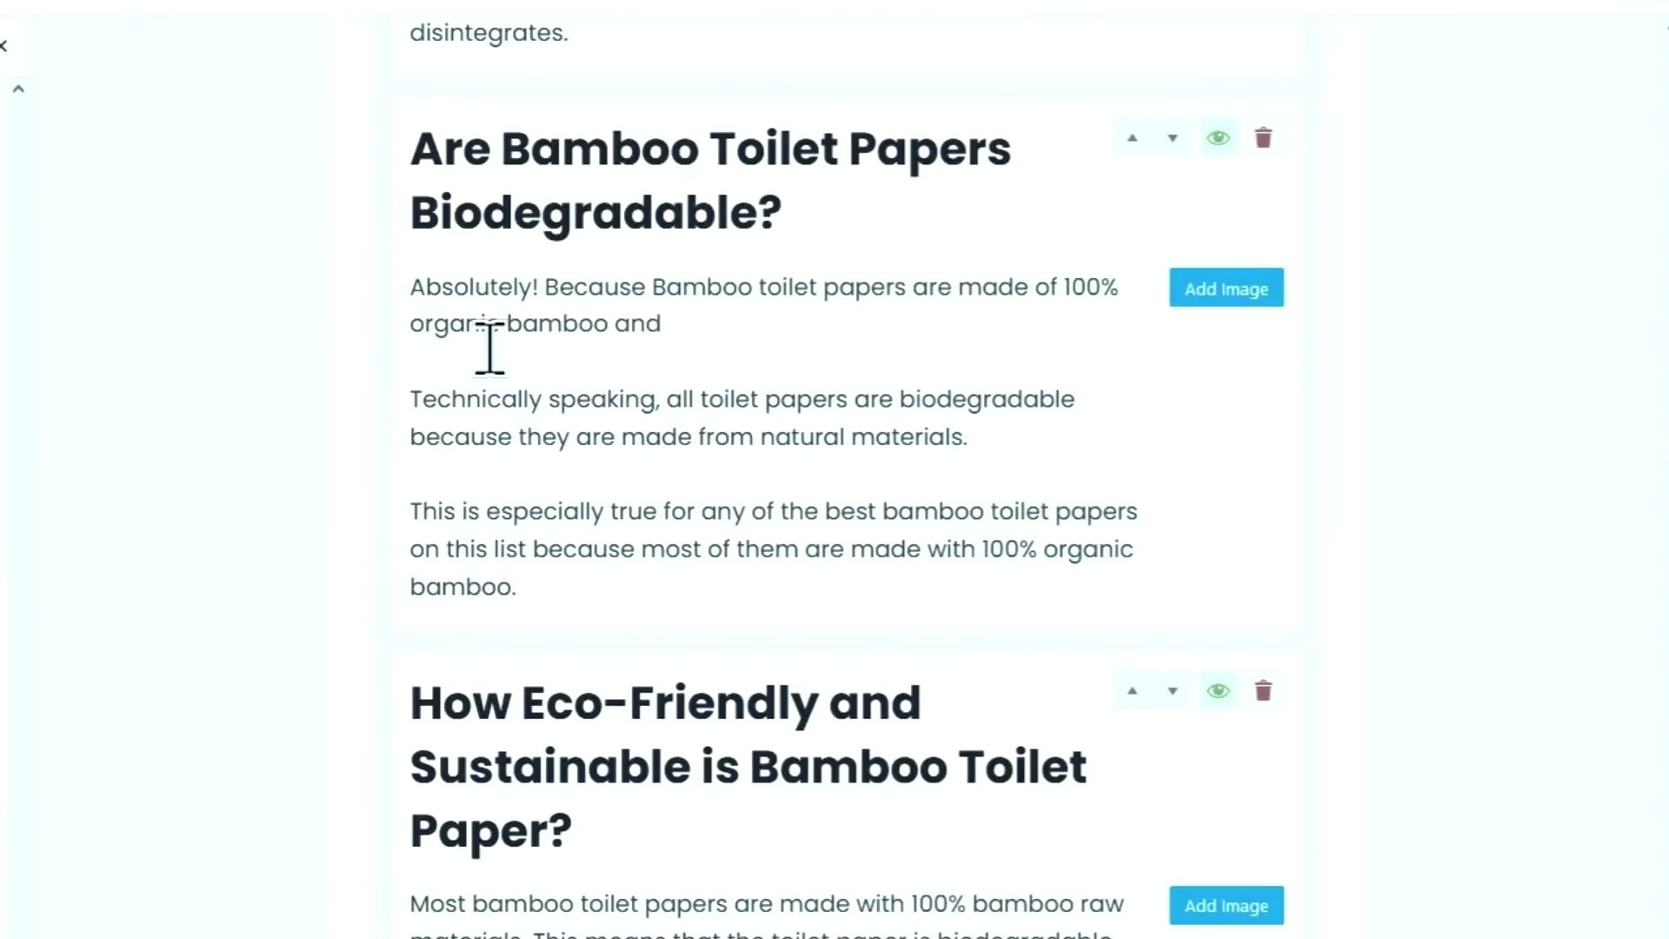
{"action": "type", "text": " Bamboo is biodegradable in nature."}
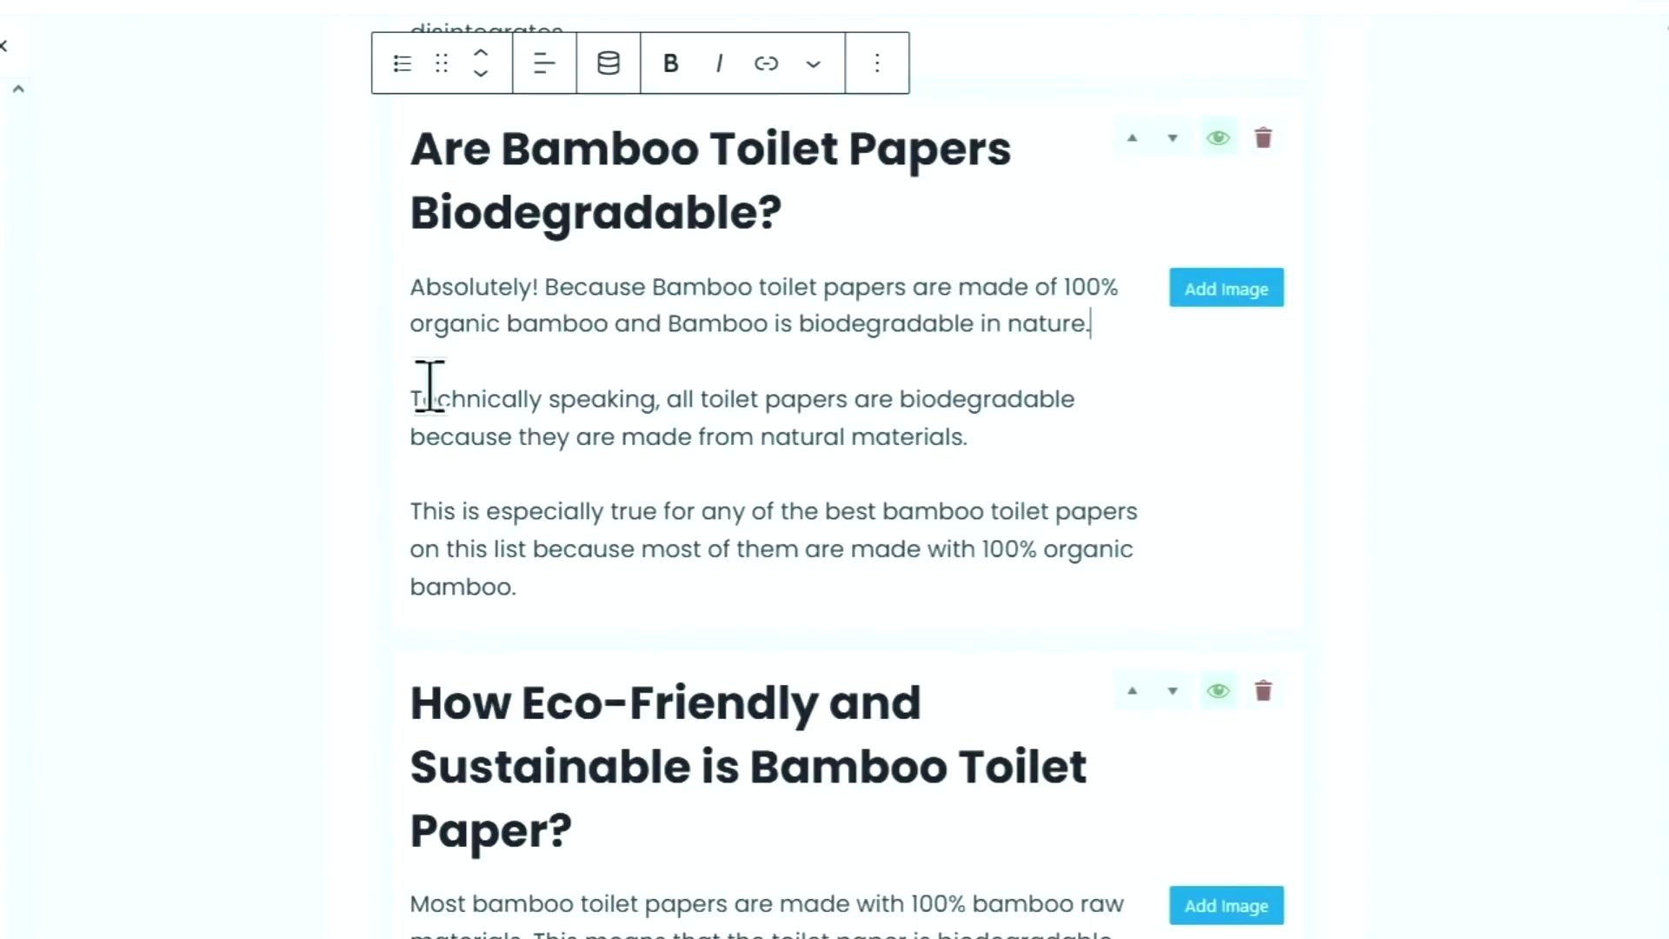
{"action": "left_click_drag", "start_coordinate": [409, 401], "coordinate": [536, 581]}
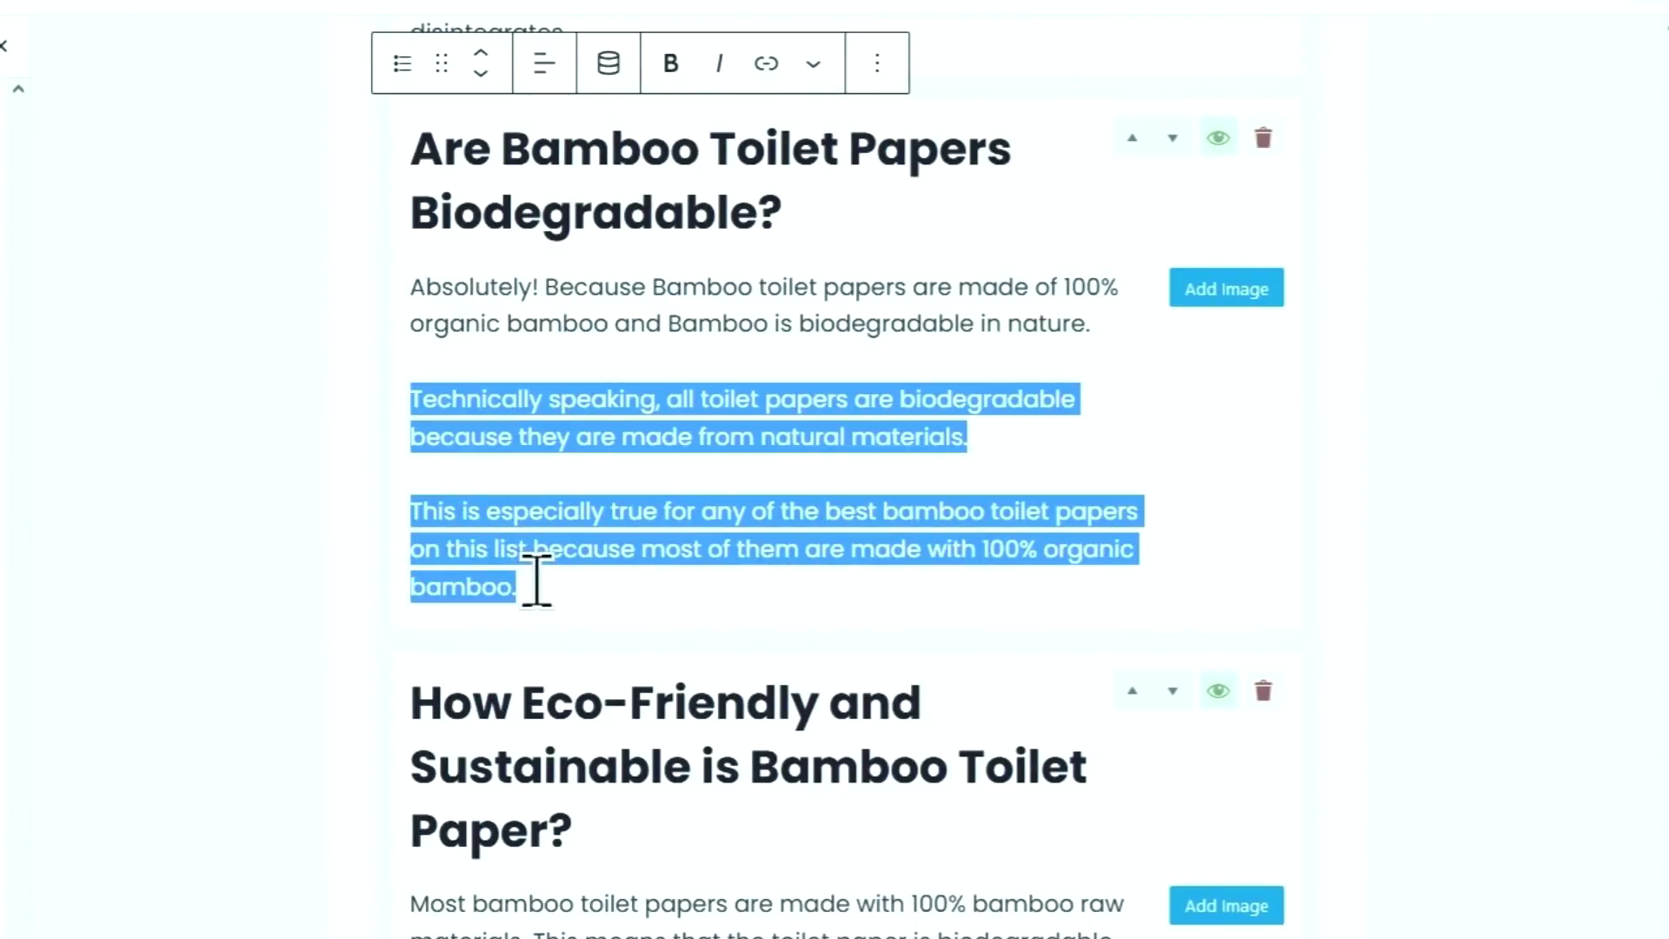
{"action": "key", "text": "BackSpace"}
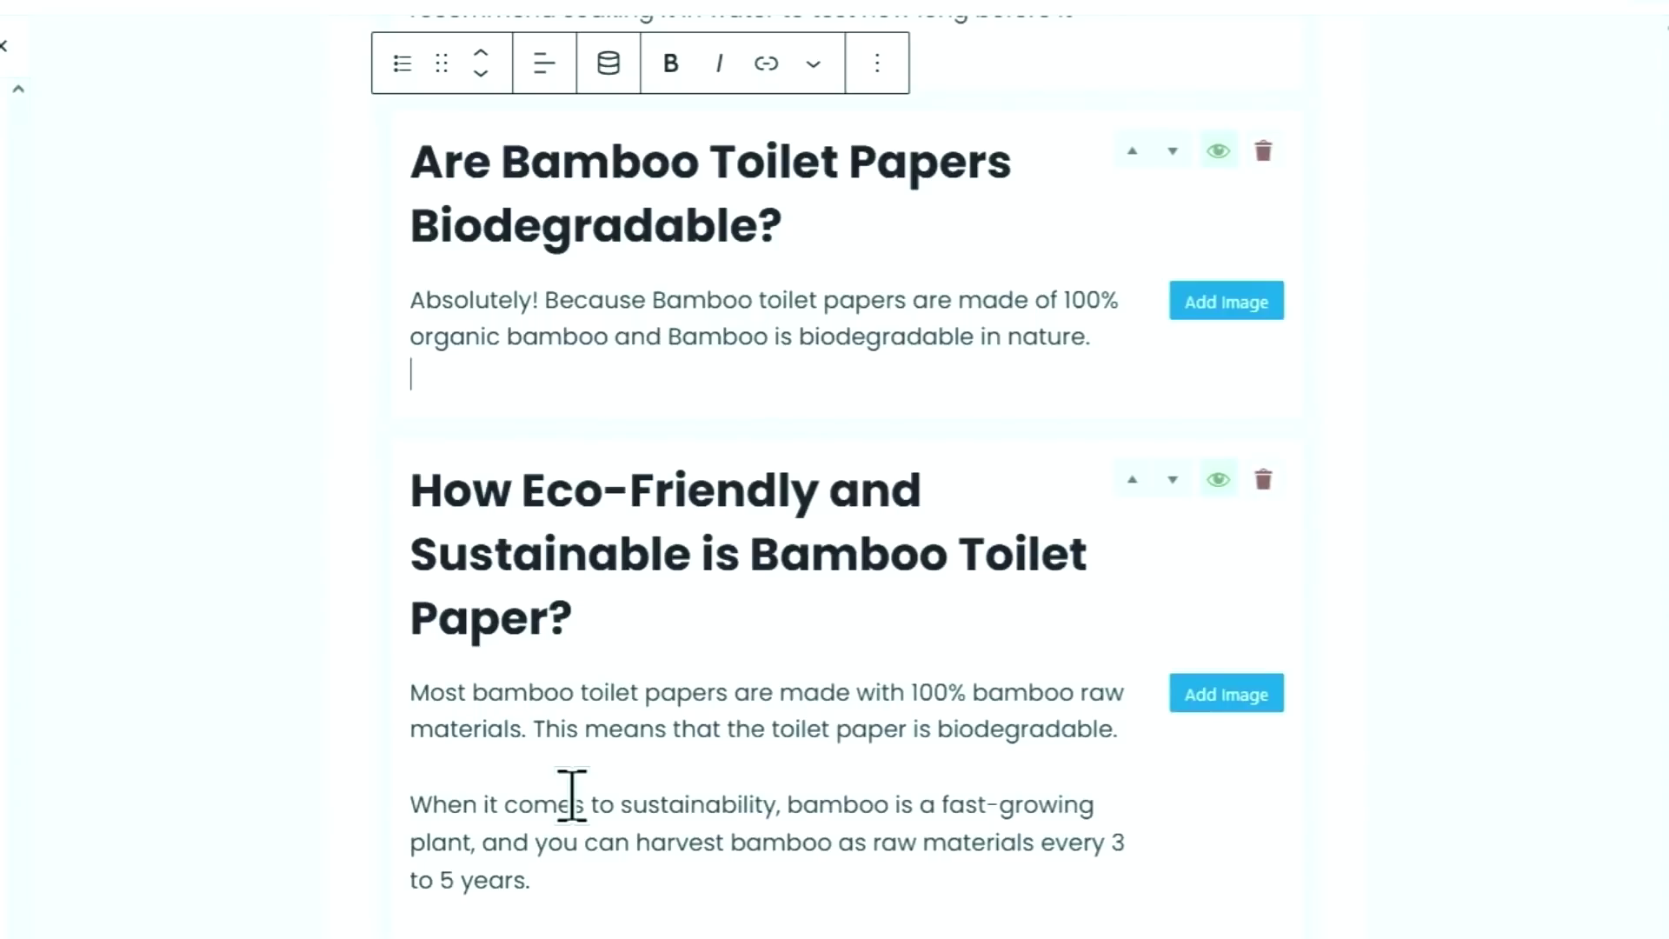
{"action": "scroll", "coordinate": [608, 793], "scroll_direction": "down", "scroll_amount": 12}
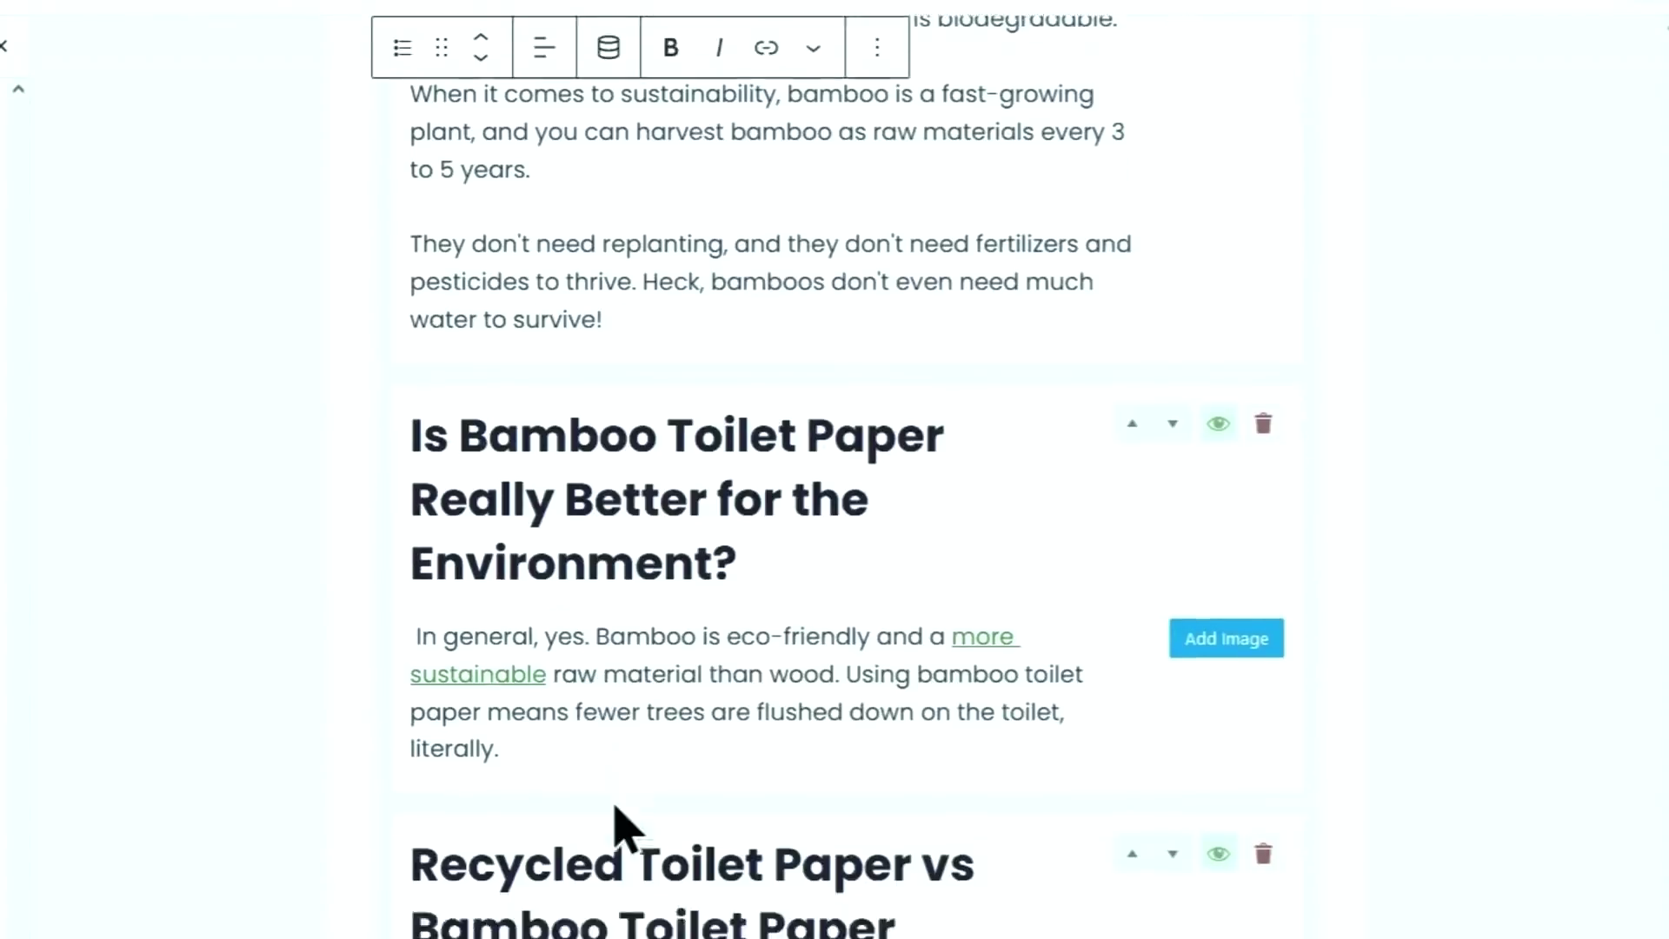
{"action": "scroll", "coordinate": [611, 795], "scroll_direction": "down", "scroll_amount": 6}
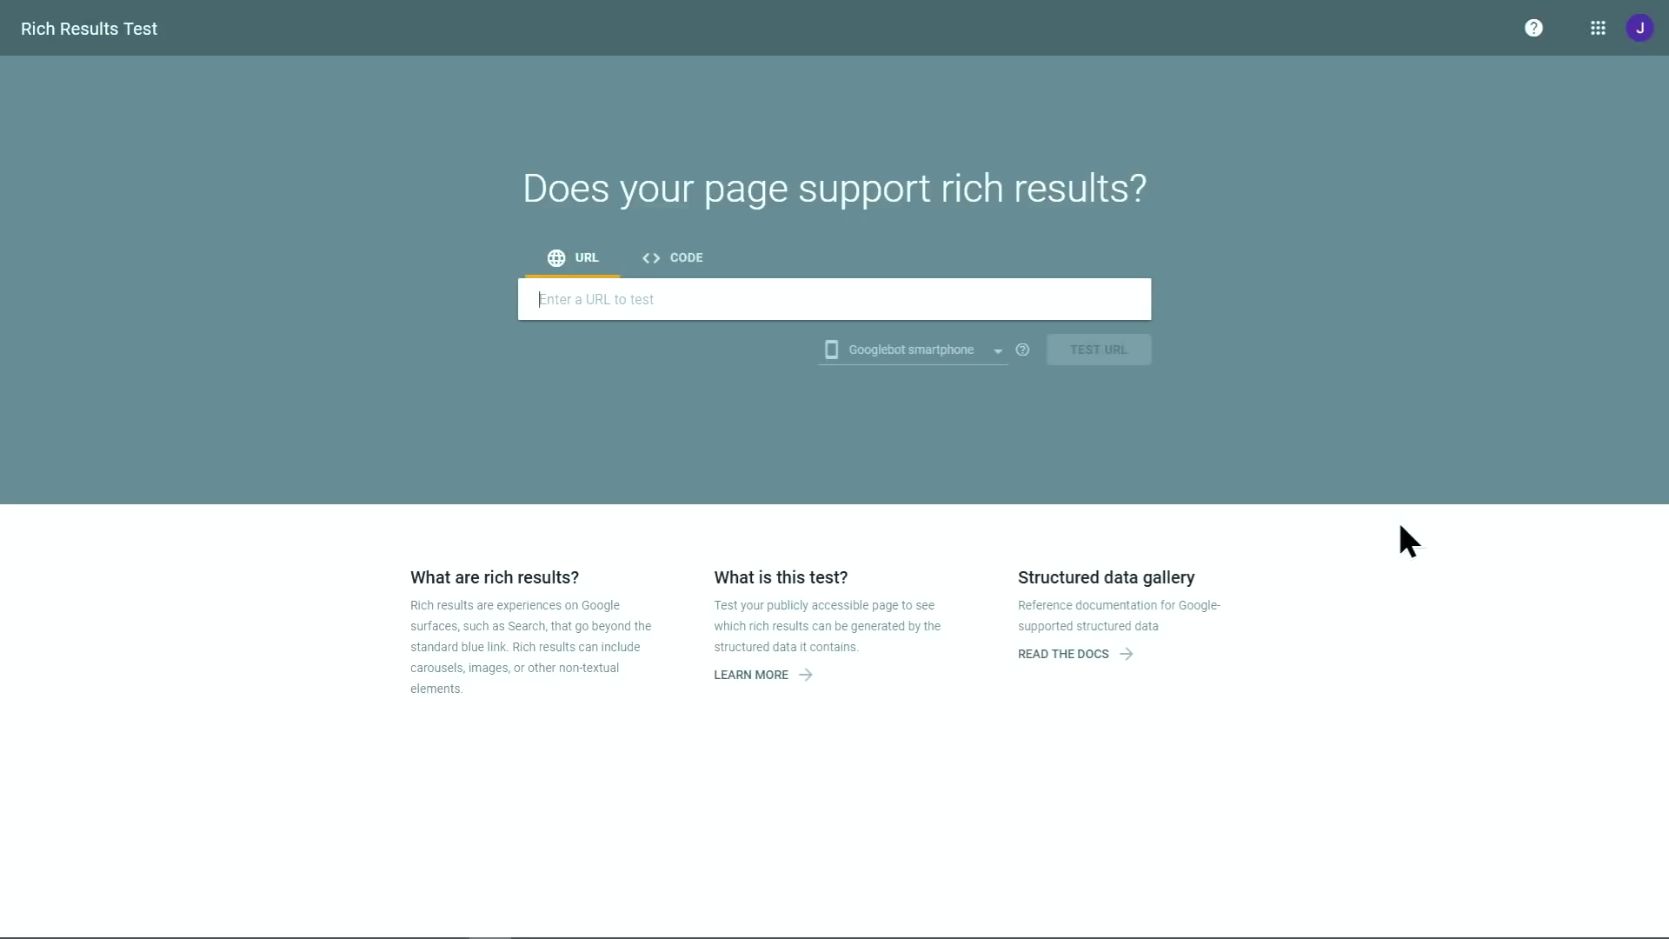
Step: Set Google's Rich Results Test to code input, then open the published post's page source and copy all of it
{"action": "left_click", "coordinate": [674, 261]}
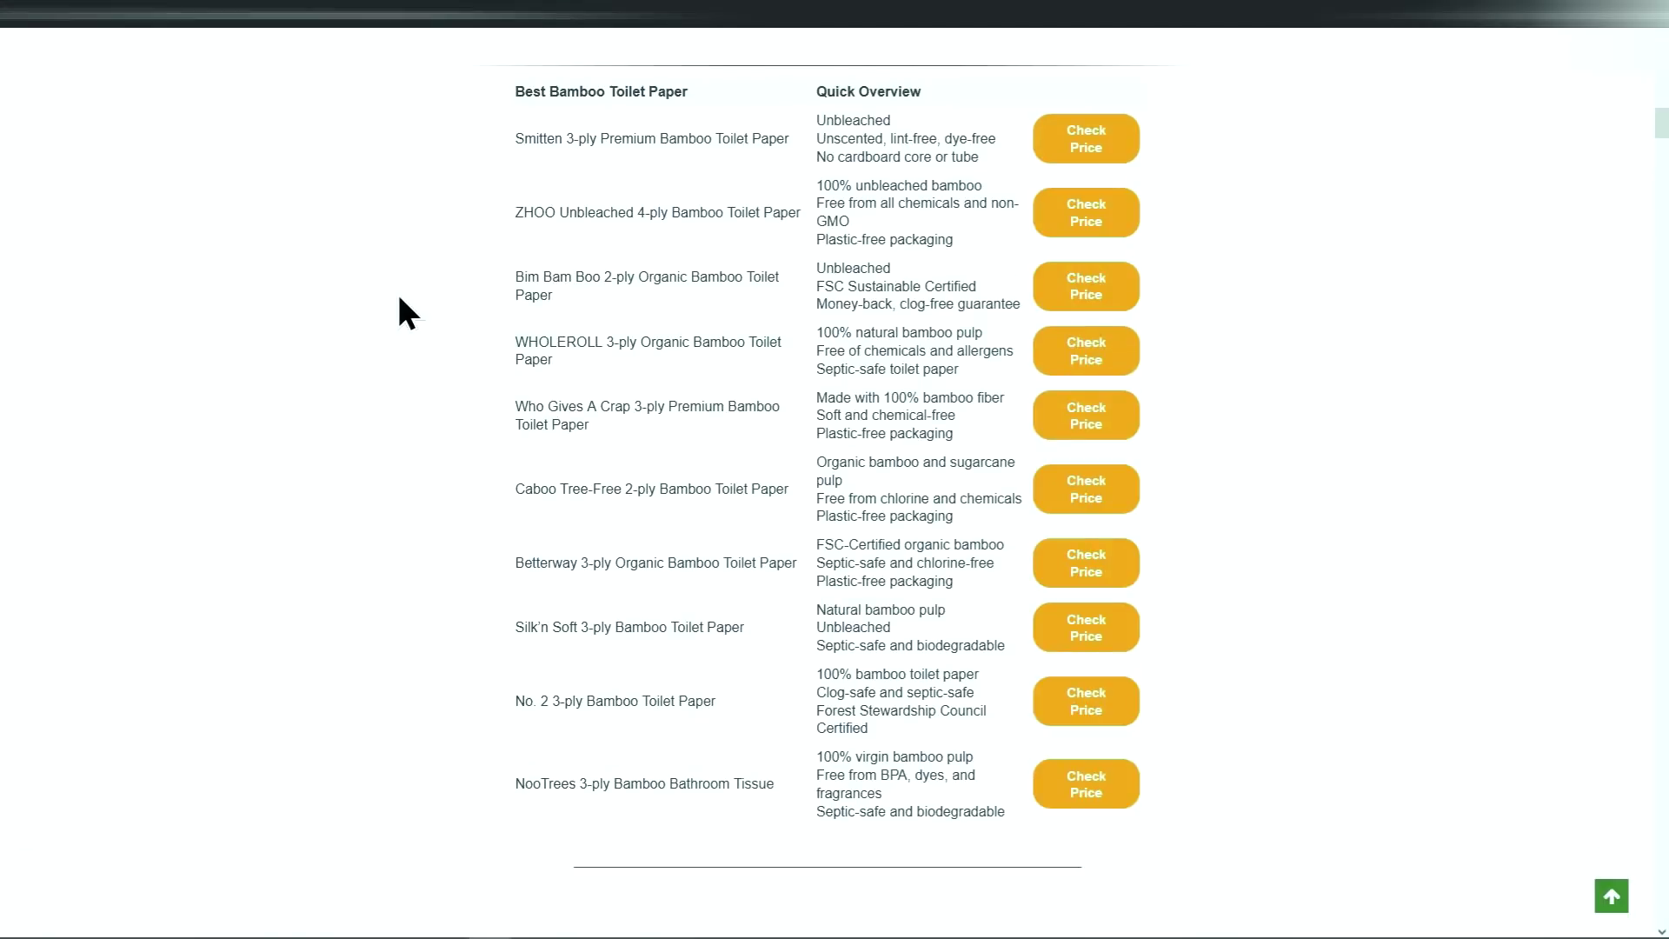
{"action": "right_click", "coordinate": [398, 295]}
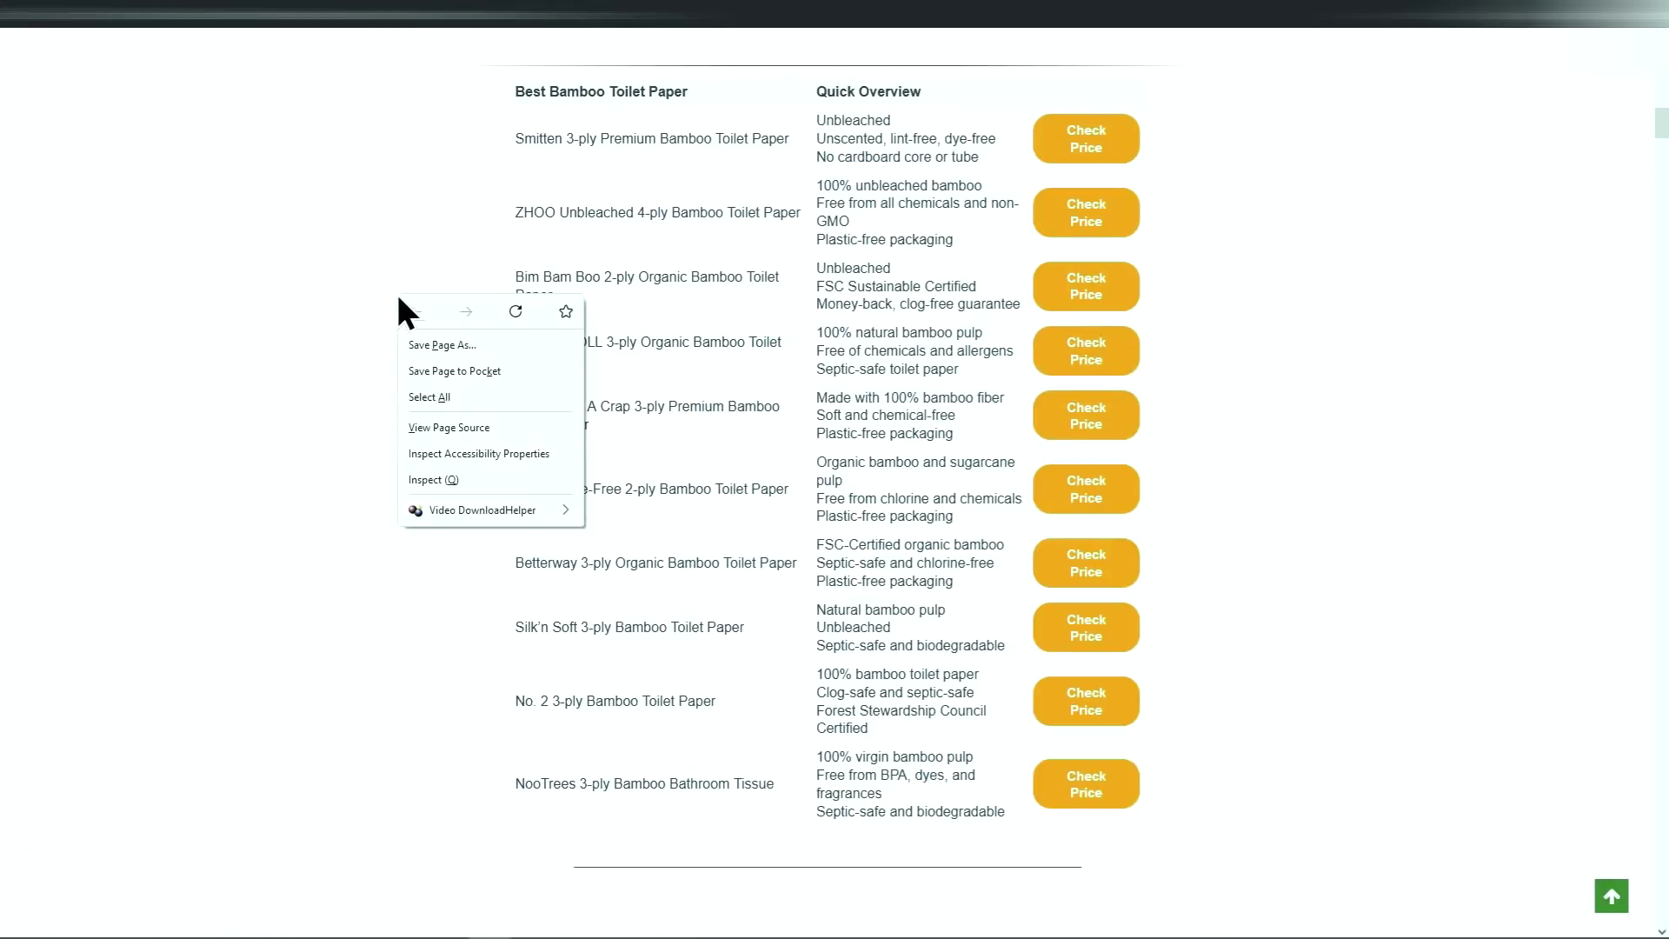
{"action": "left_click", "coordinate": [433, 429]}
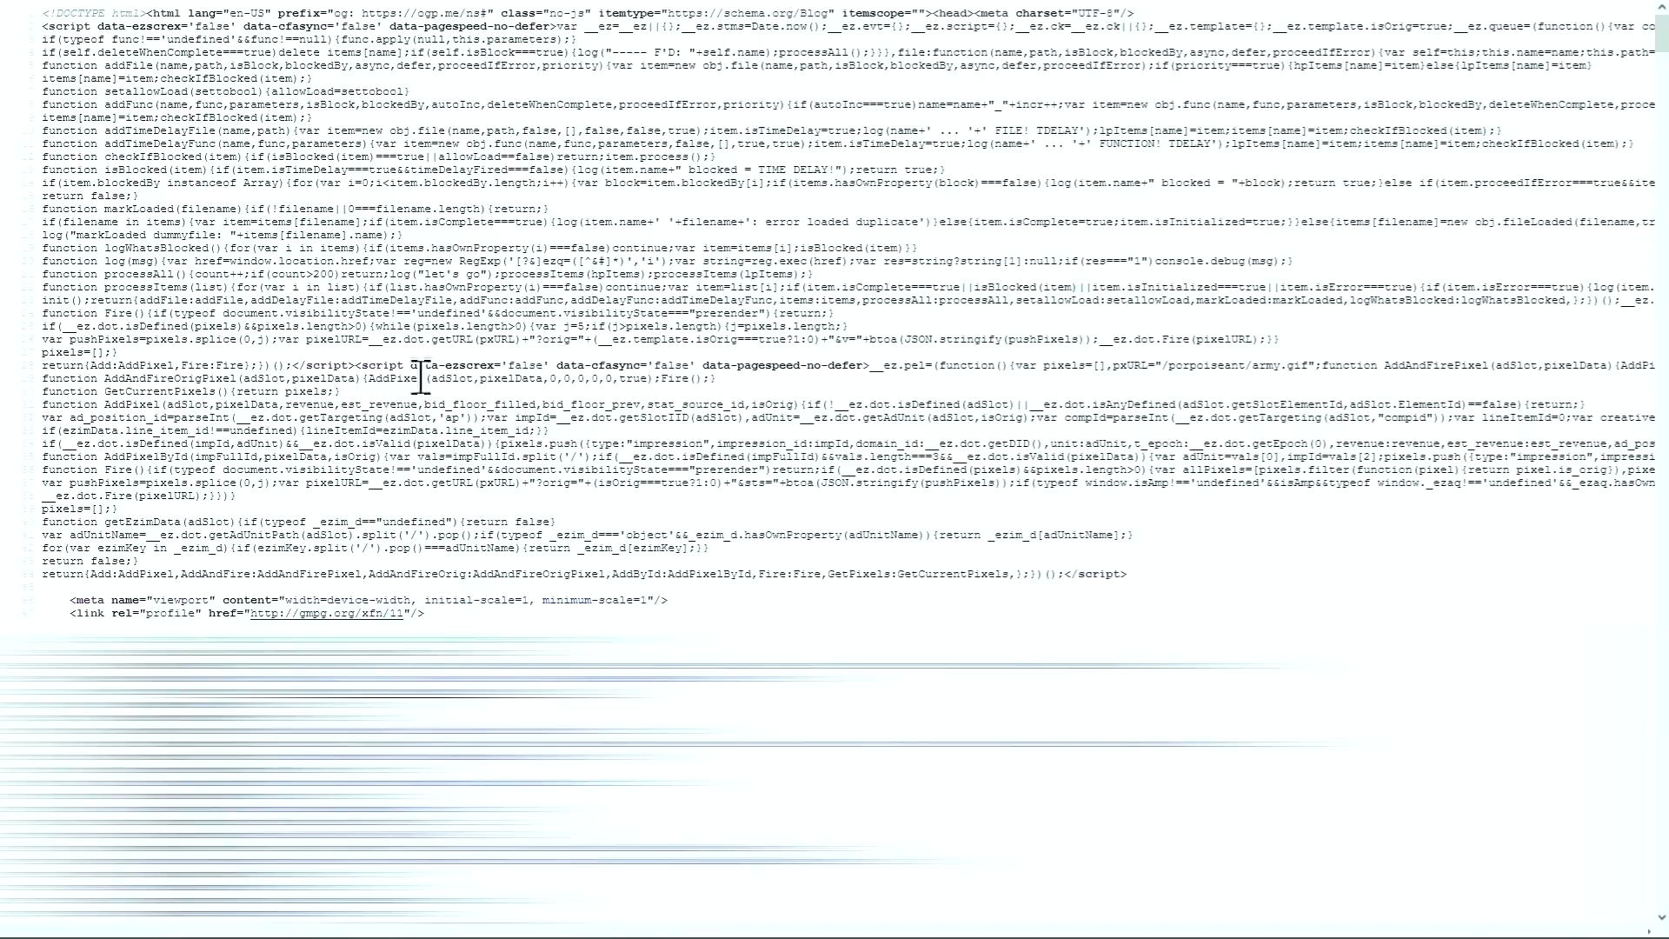
{"action": "key", "text": "ctrl+a"}
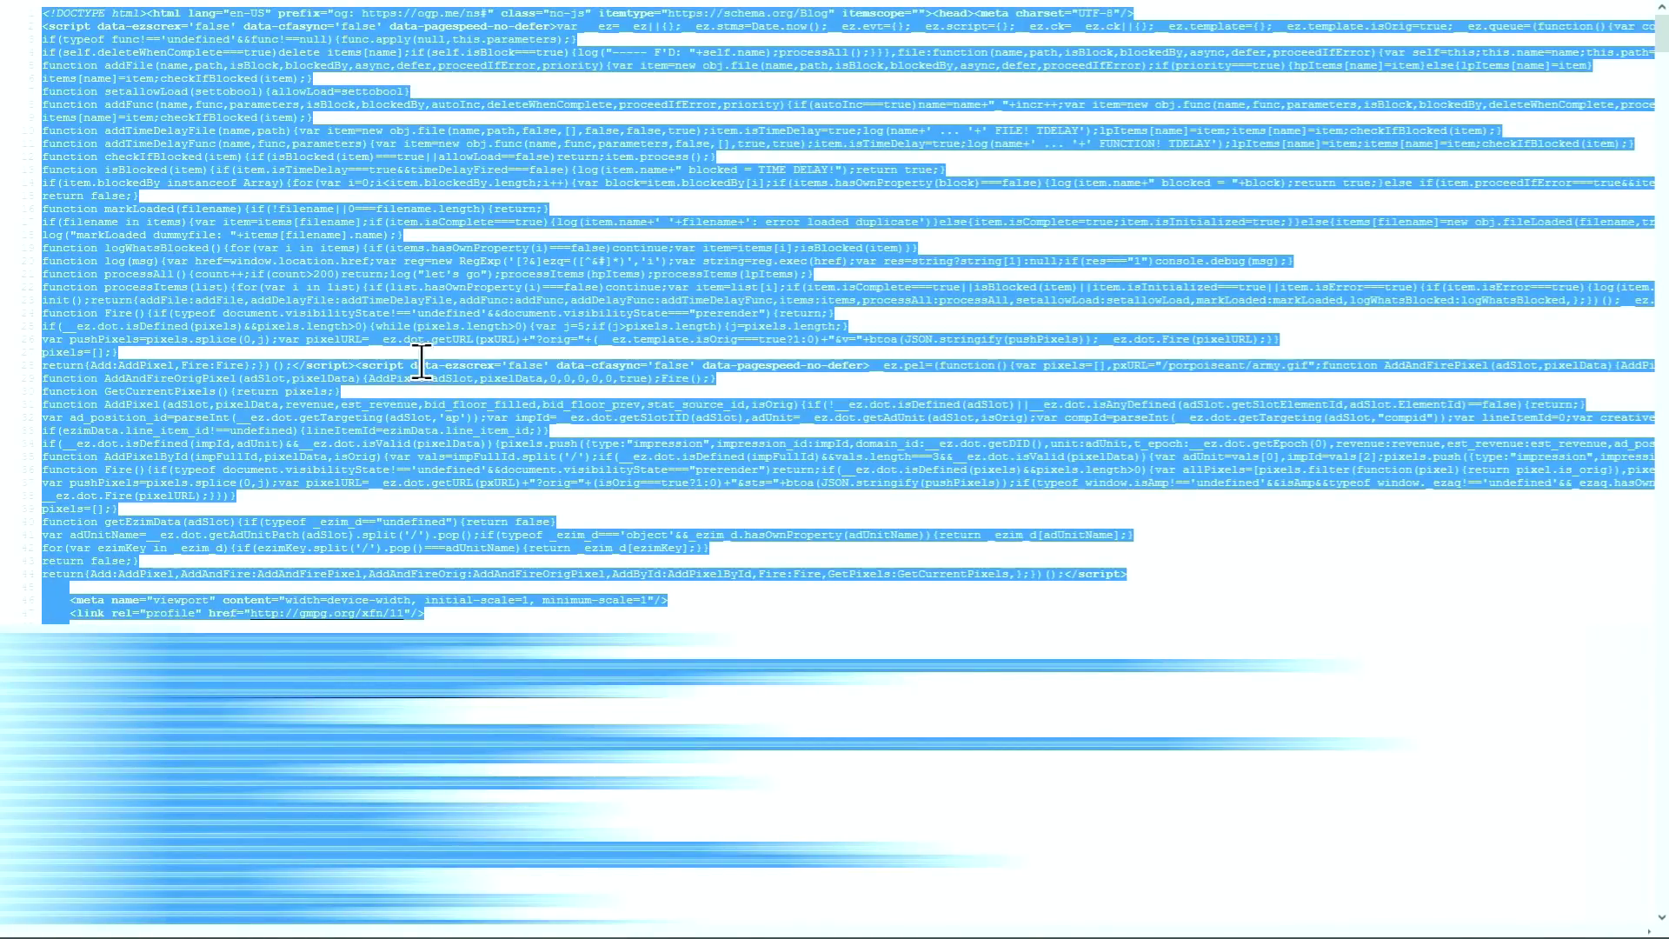
{"action": "mouse_move", "coordinate": [500, 8]}
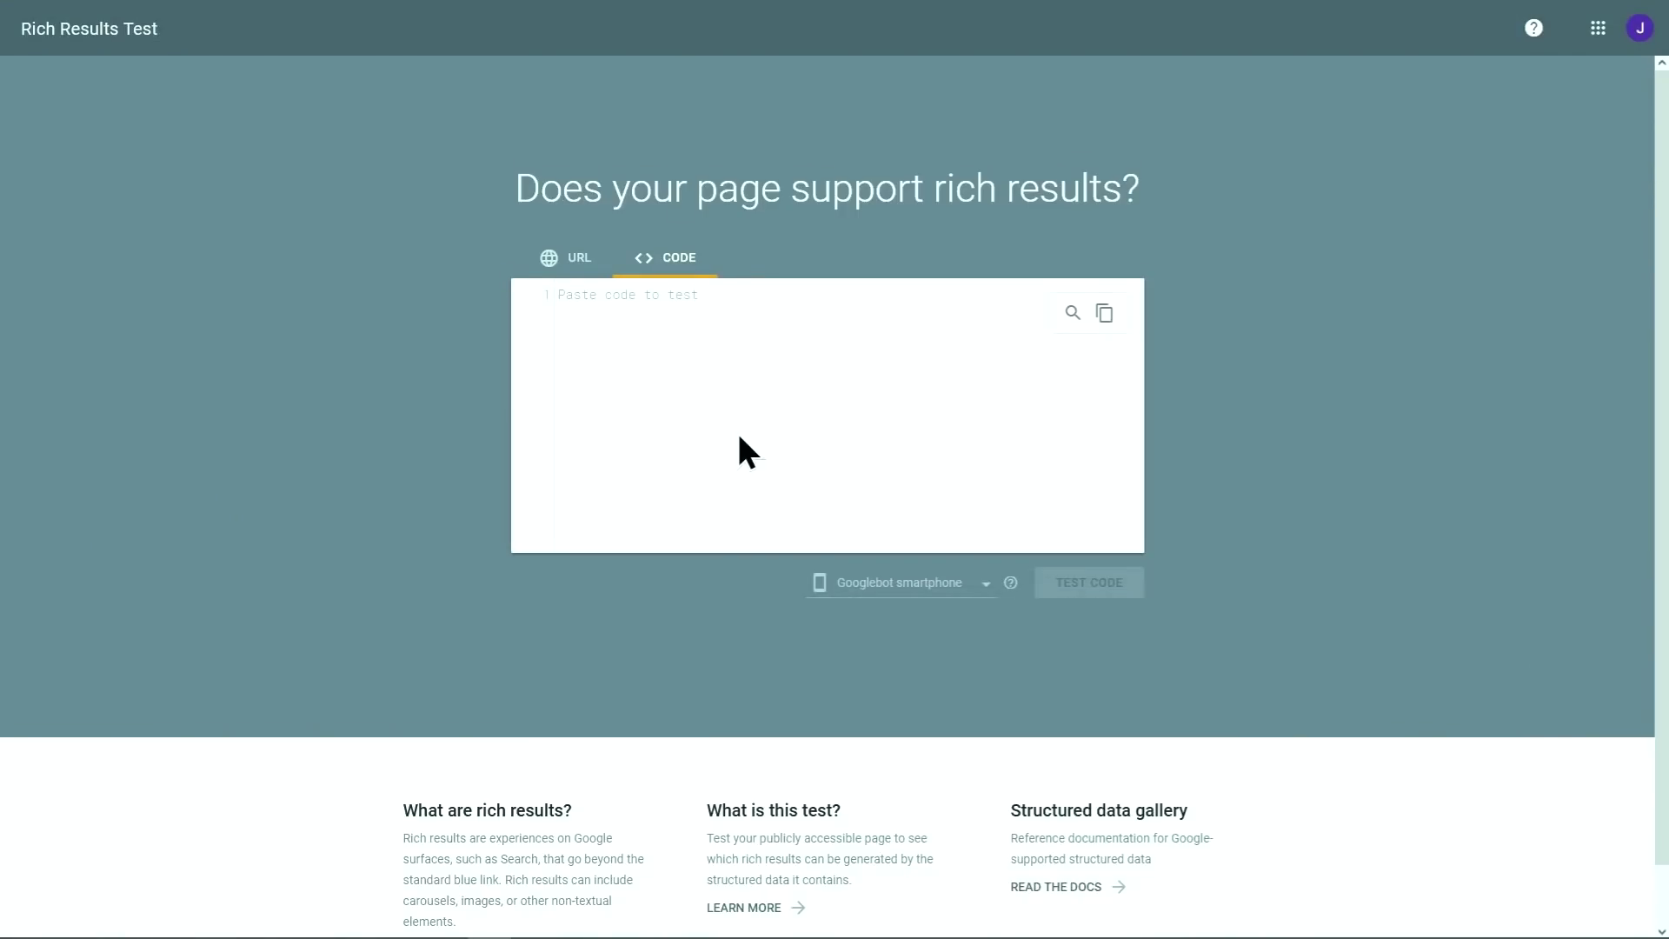
Step: Paste the page source into the Rich Results Test, run the code test and open the FAQ result's details
{"action": "left_click", "coordinate": [705, 318]}
{"action": "key", "text": "ctrl+v"}
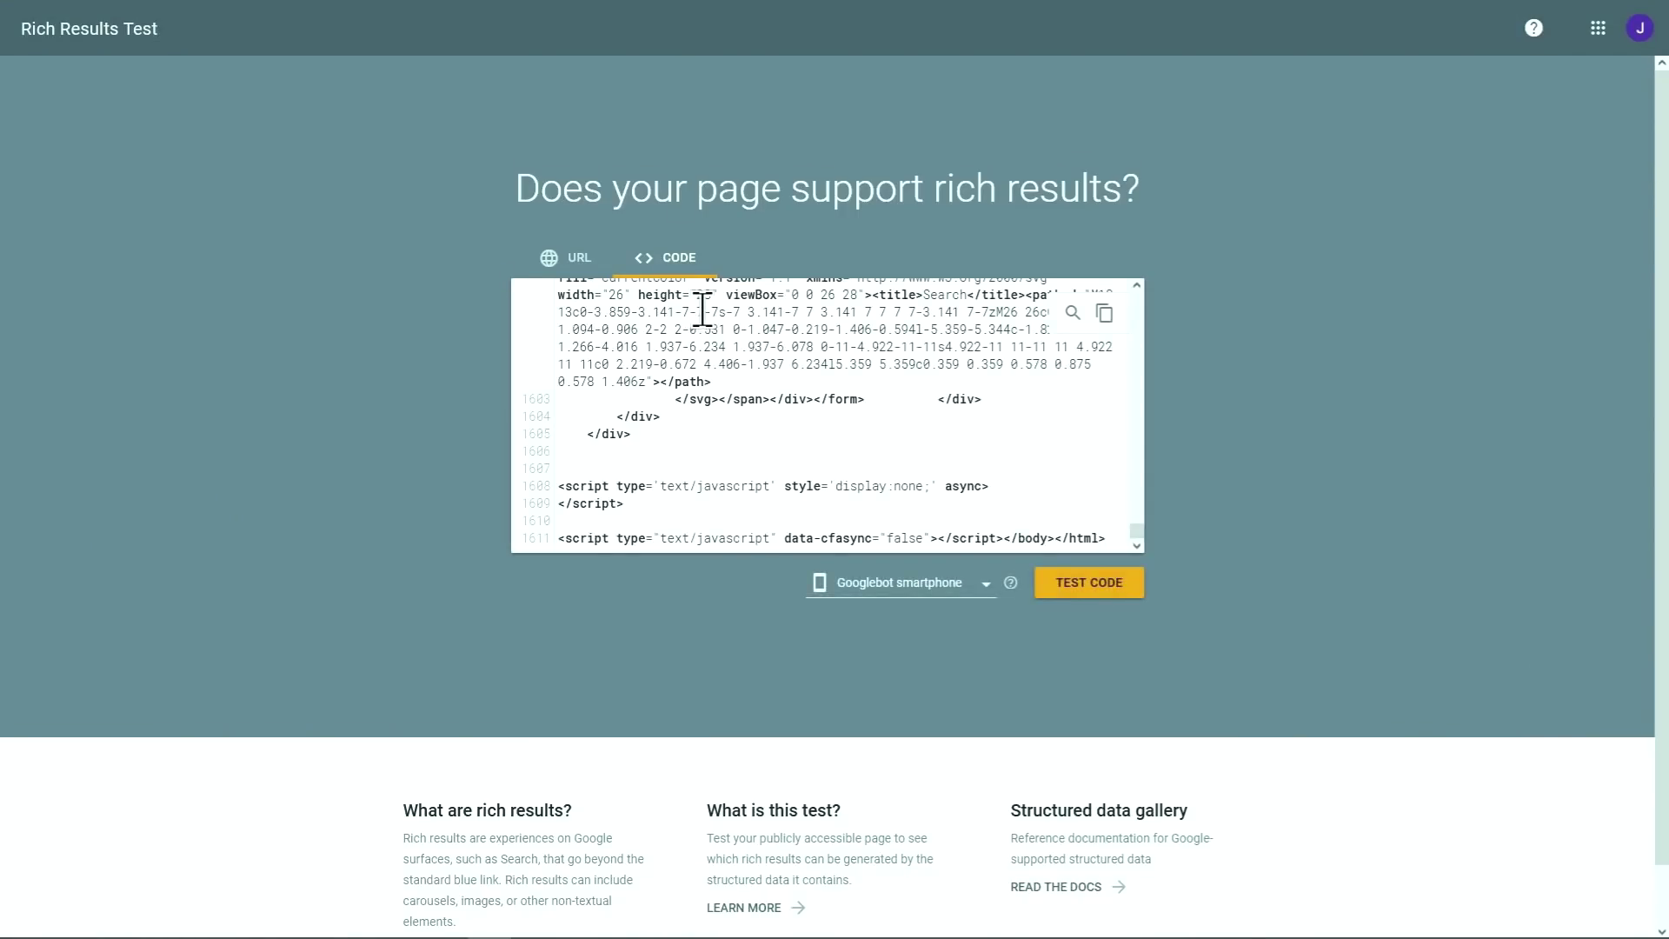
{"action": "left_click", "coordinate": [1100, 594]}
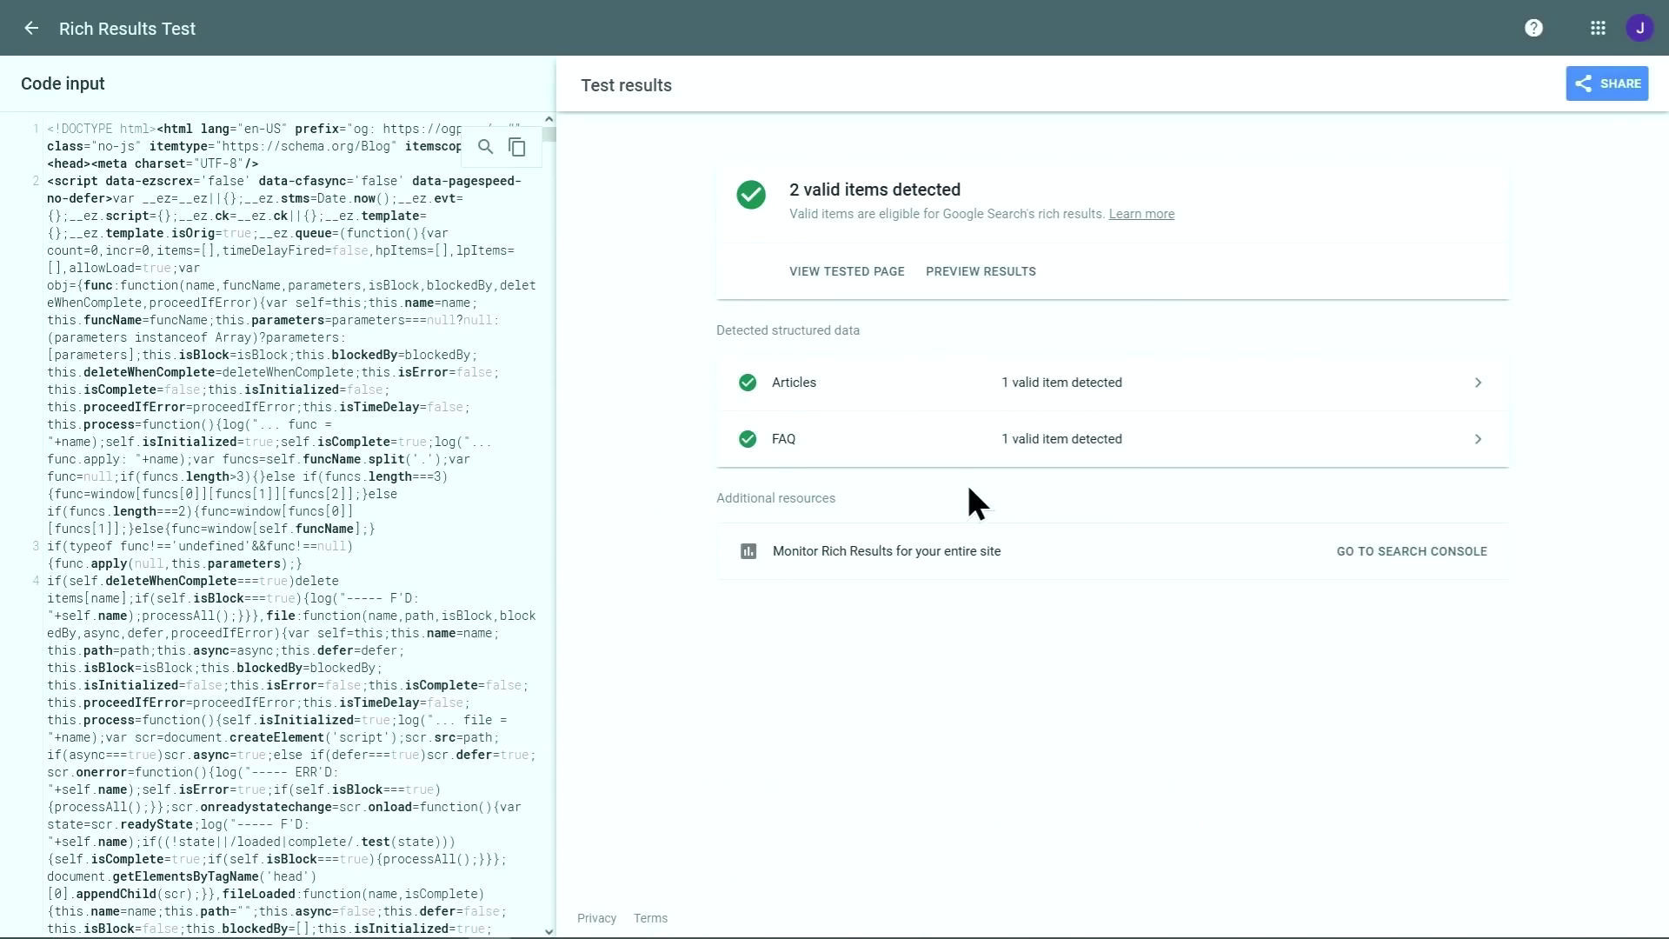
{"action": "left_click", "coordinate": [938, 438]}
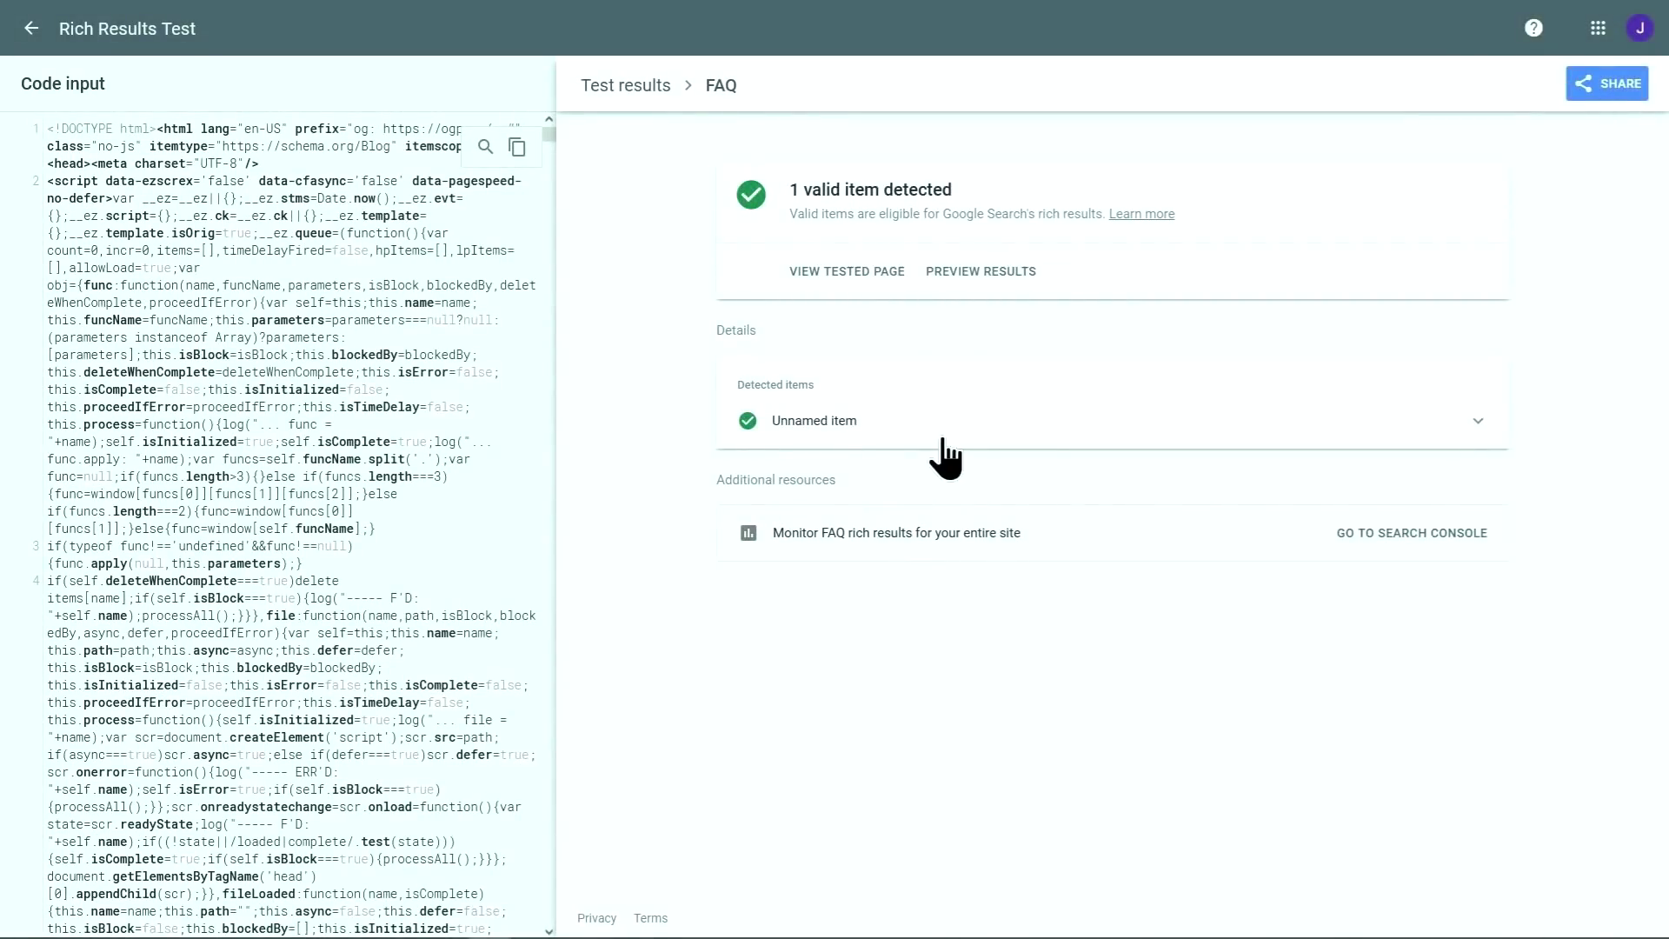
Step: Expand the detected FAQ item and review its questions and accepted answers down the list
{"action": "left_click", "coordinate": [939, 450]}
{"action": "scroll", "coordinate": [1652, 370], "scroll_direction": "down", "scroll_amount": 3}
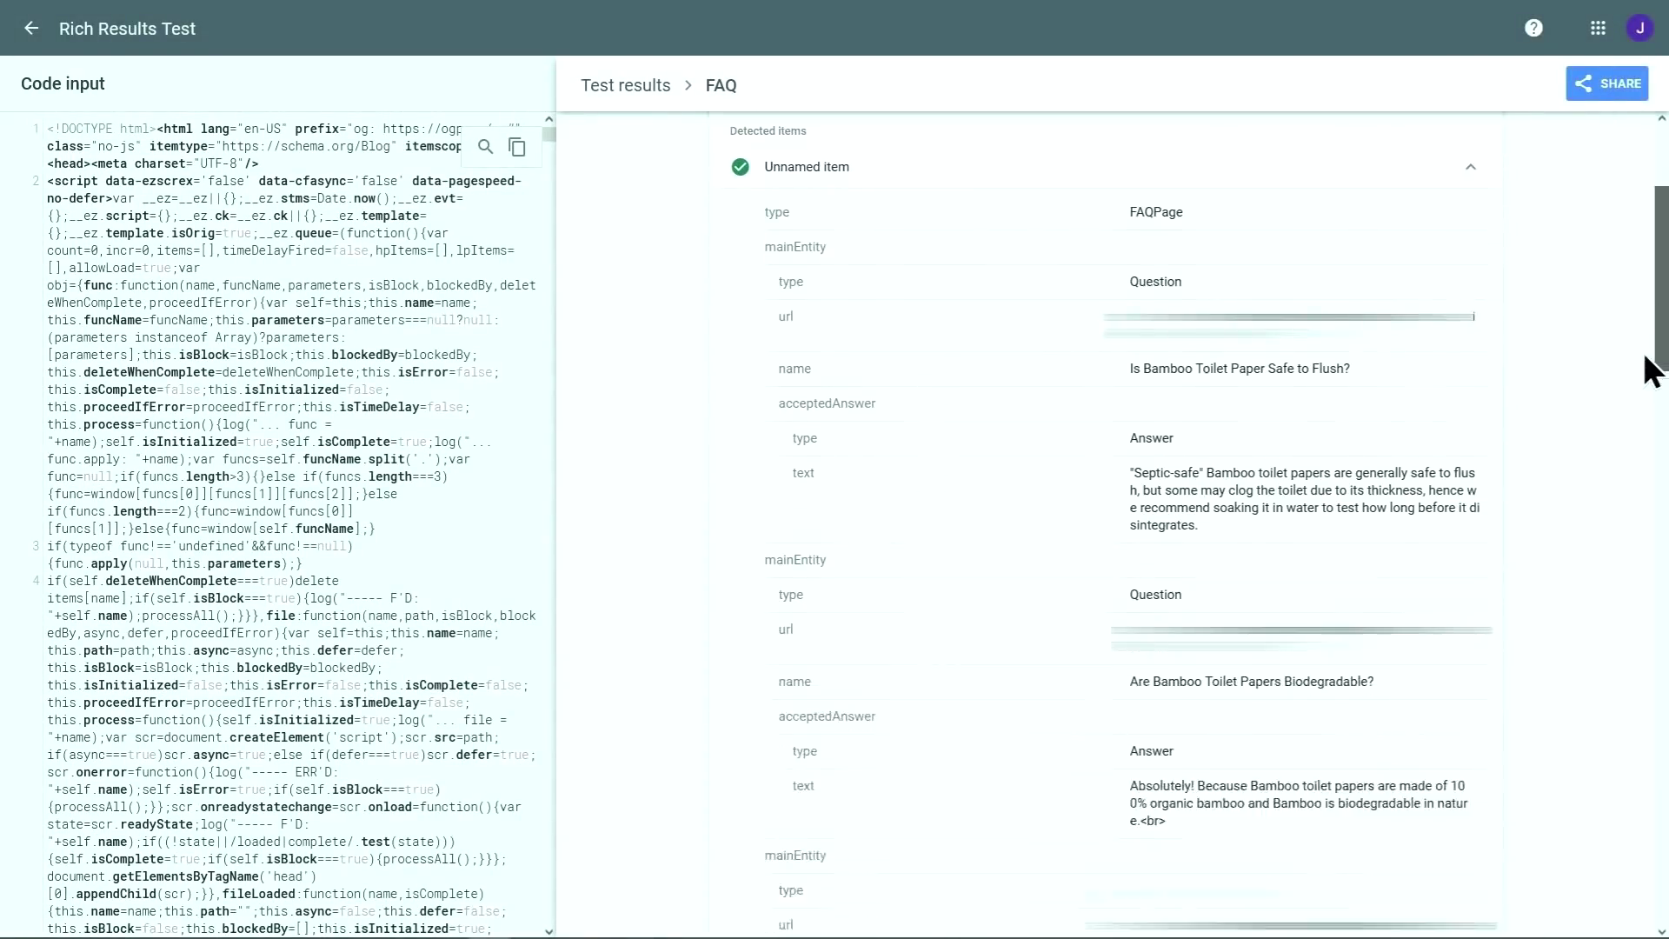
{"action": "left_click_drag", "start_coordinate": [1645, 355], "coordinate": [1616, 625]}
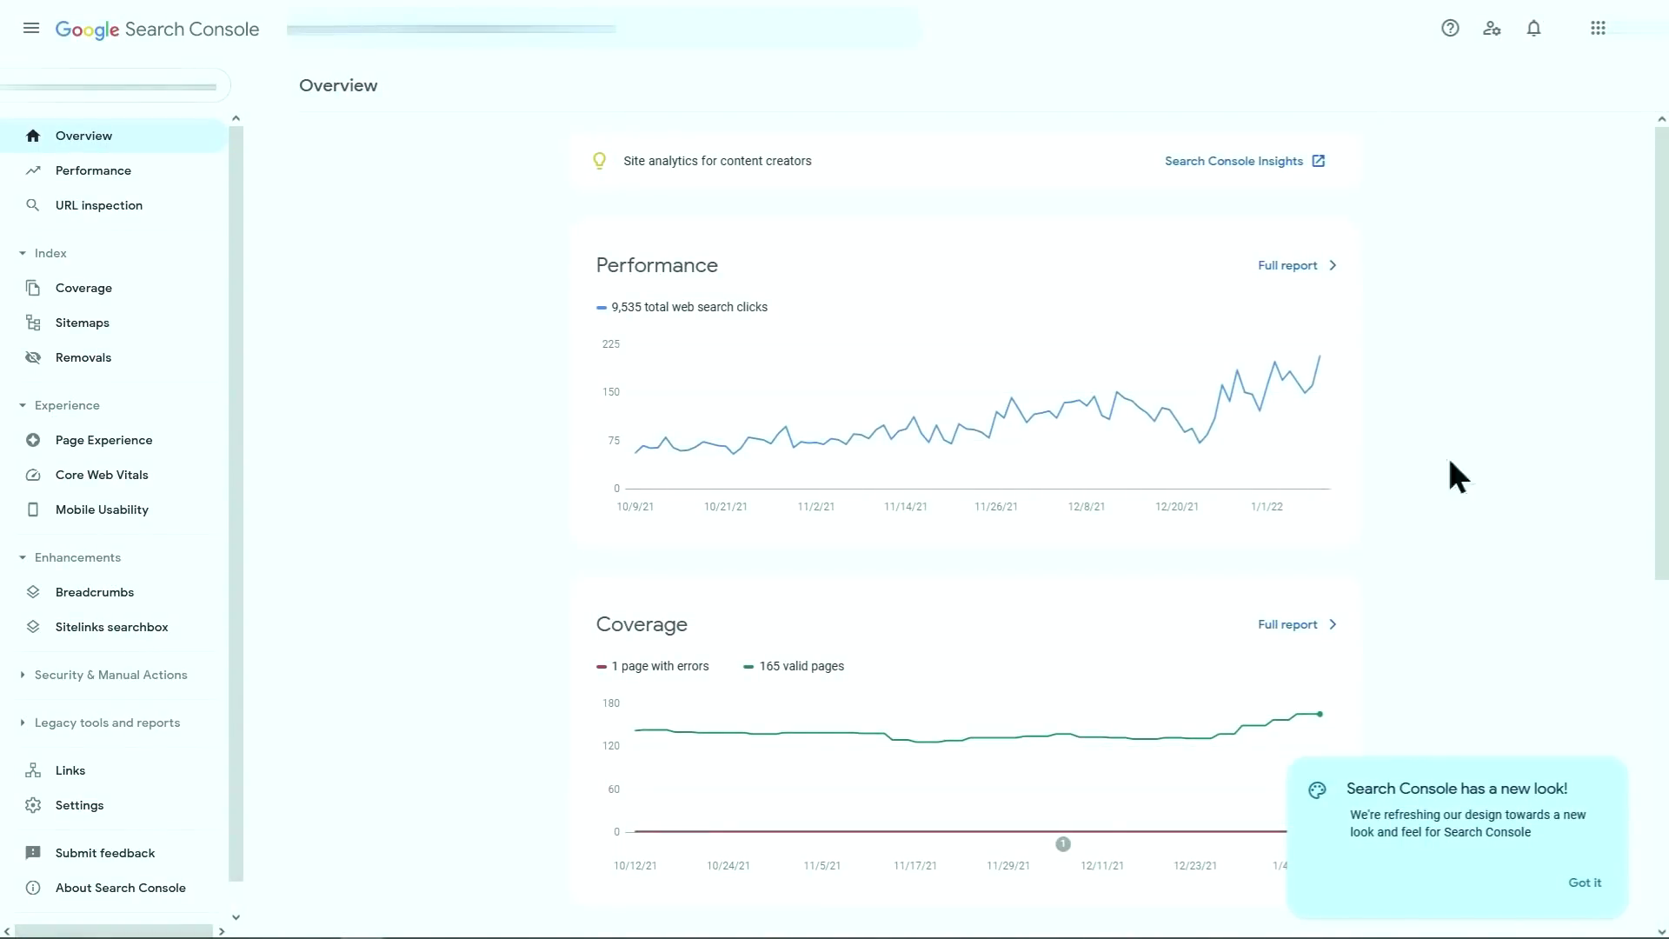
Step: In Google Search Console, inspect the URL ending in /best-bamboo-toilet-papers/, request its indexing and dismiss the confirmation
{"action": "left_click", "coordinate": [612, 26]}
{"action": "key", "text": "ctrl+v"}
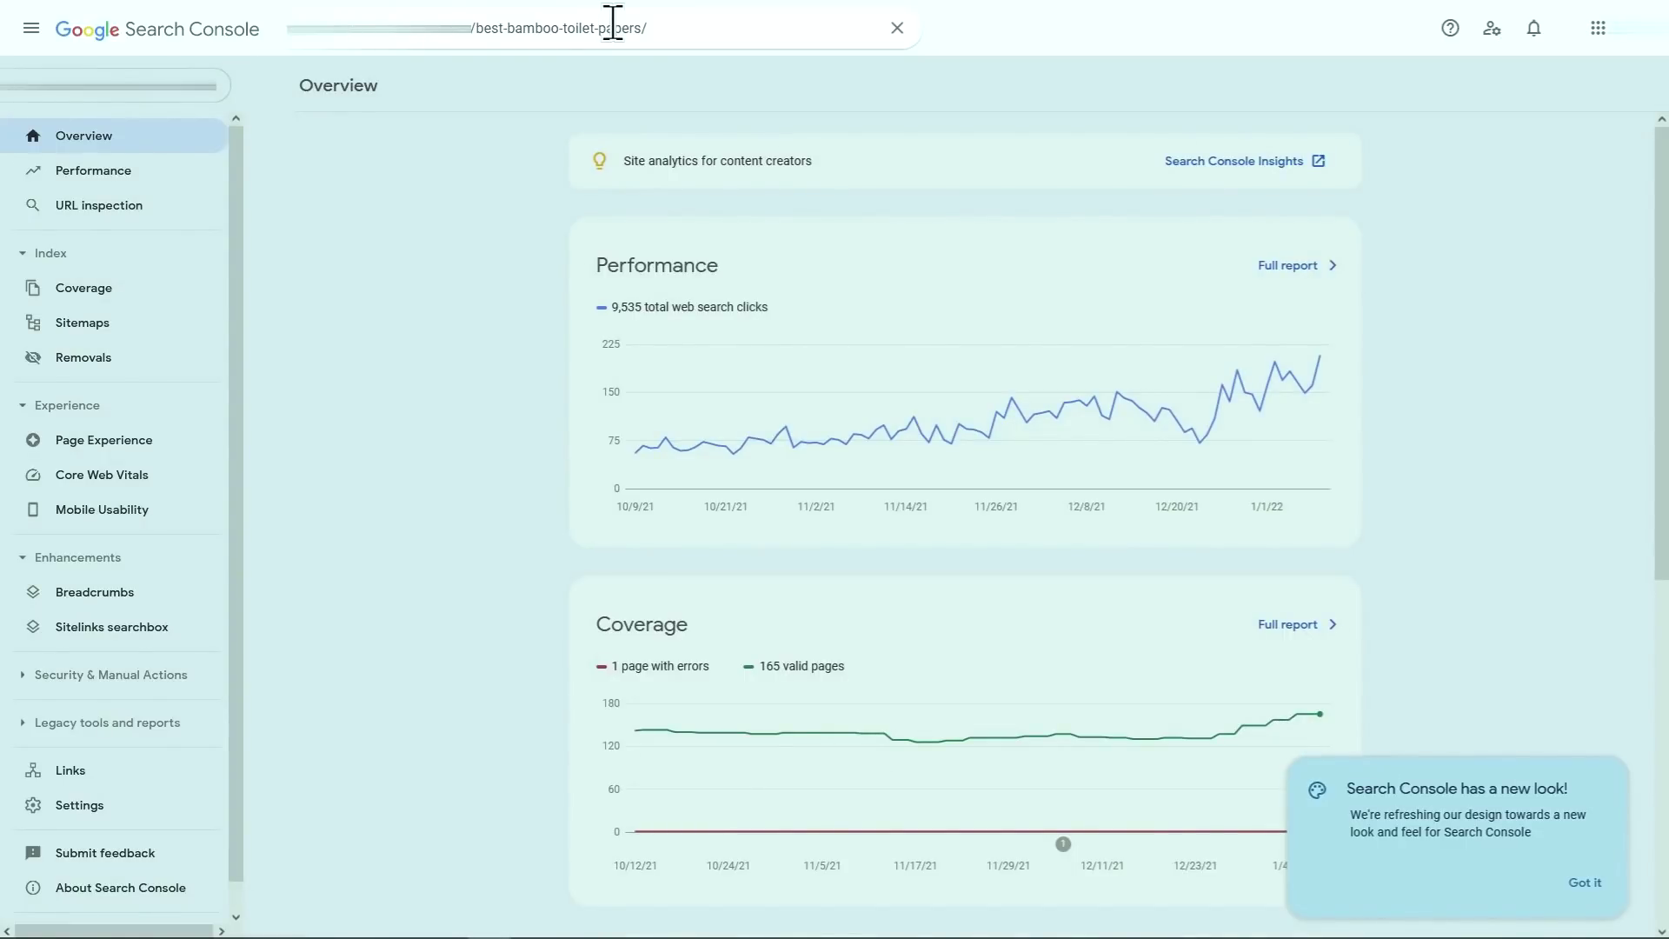
{"action": "key", "text": "Return"}
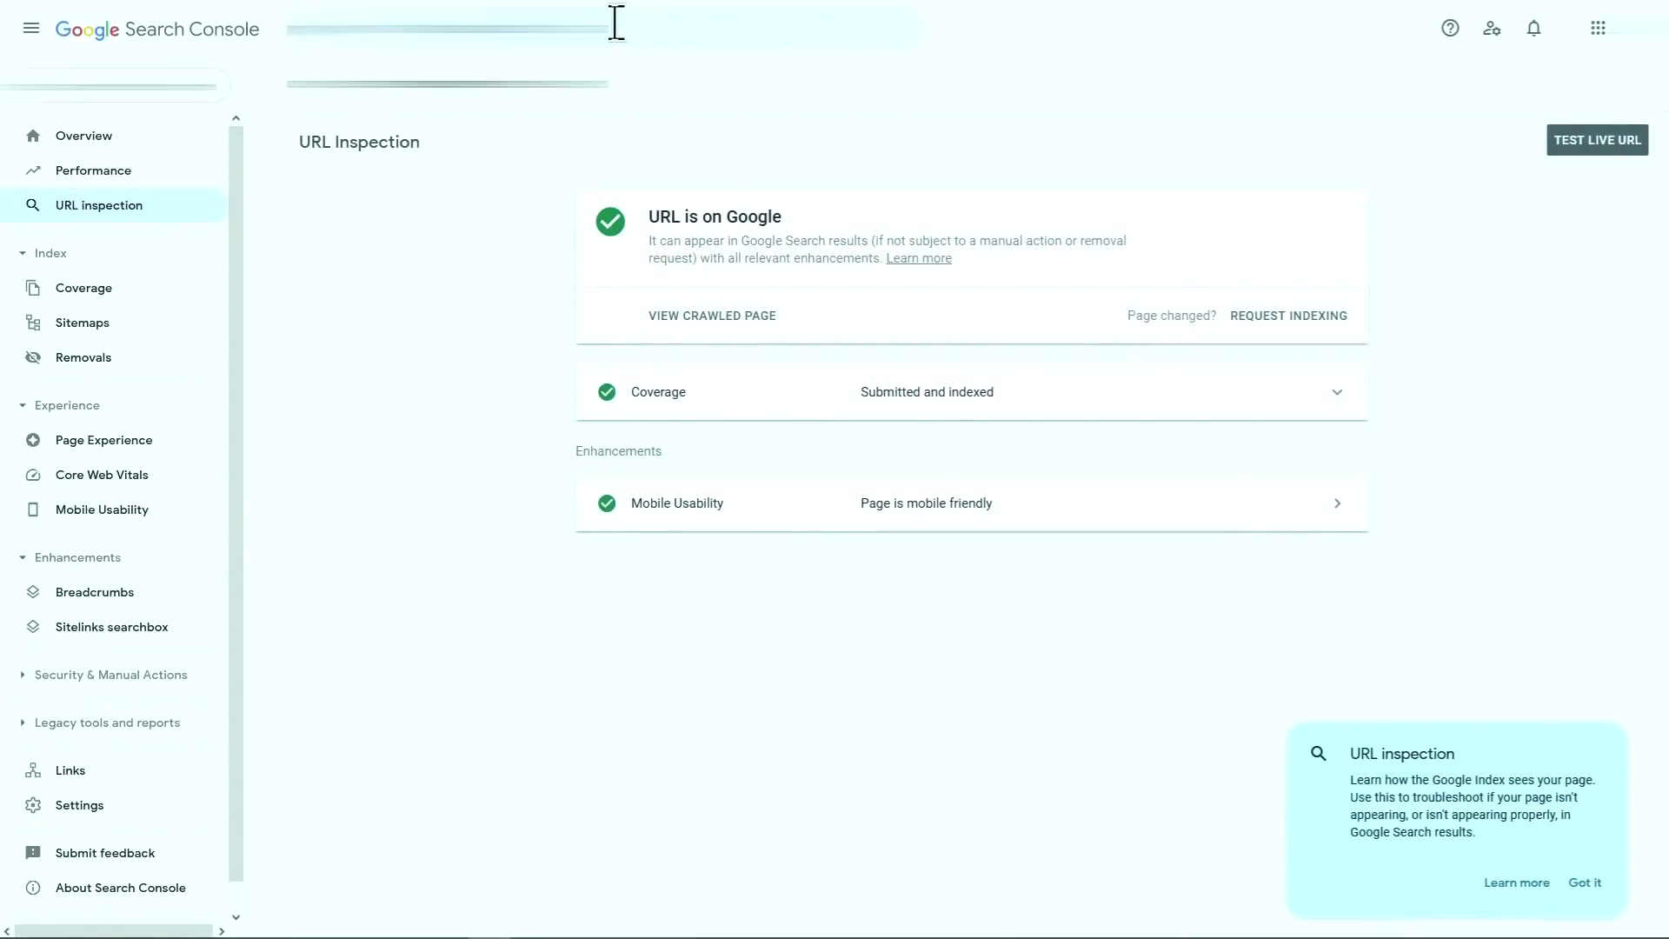
{"action": "left_click", "coordinate": [1271, 318]}
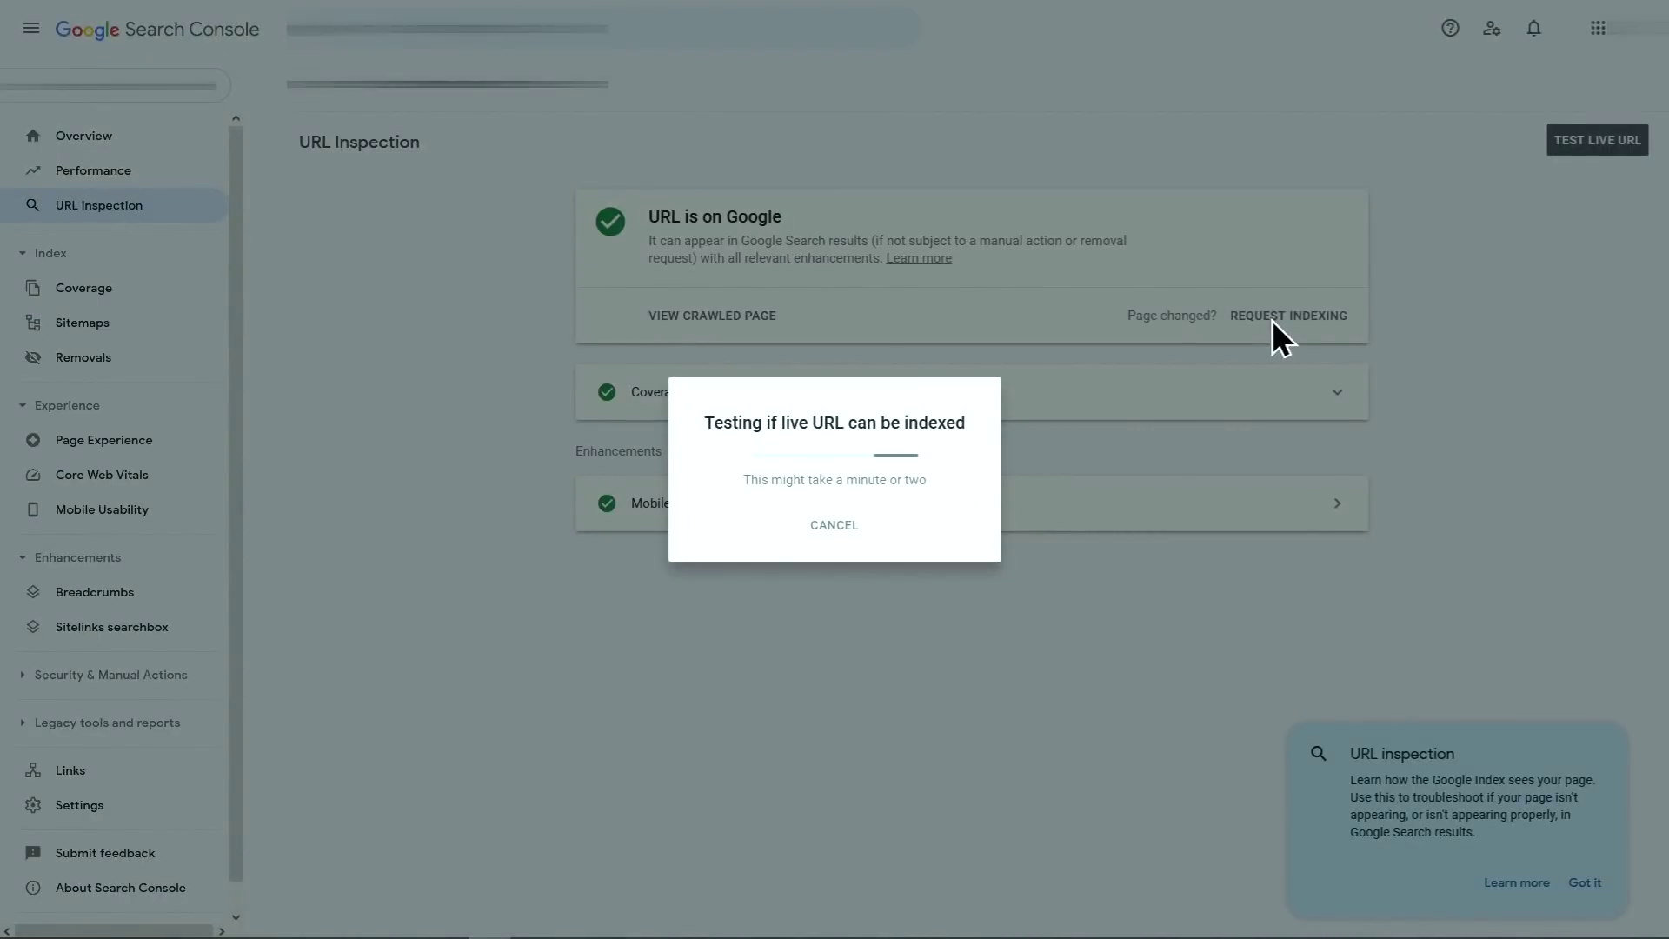
{"action": "left_click", "coordinate": [1071, 540]}
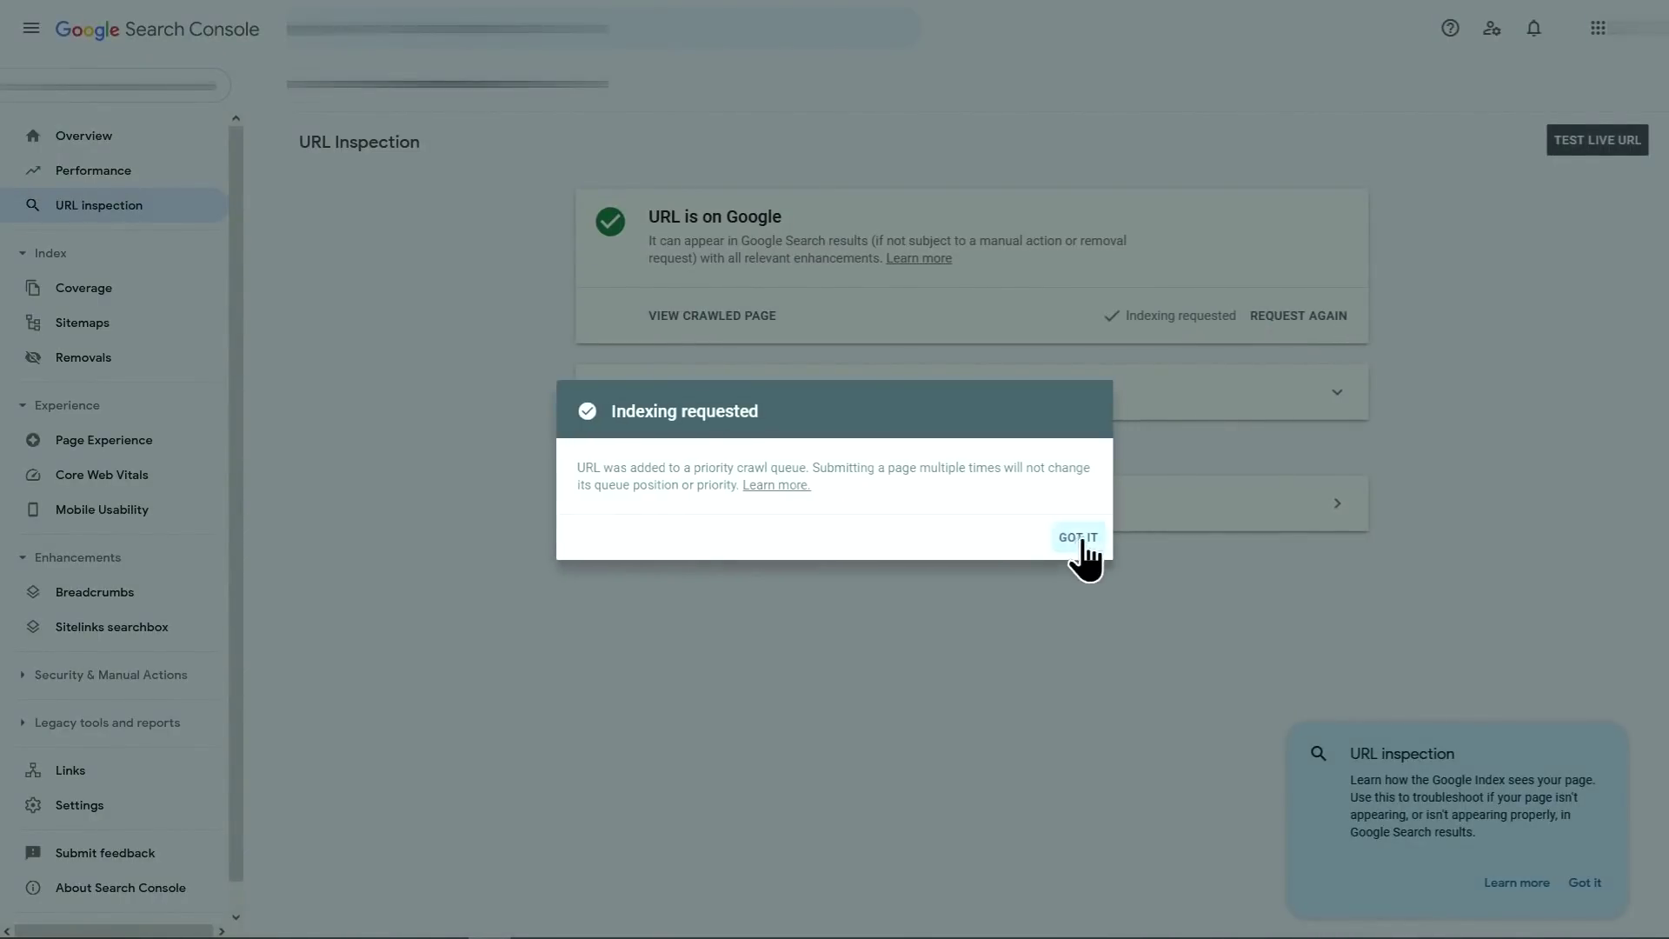
Step: Open the site's Performance report, break it down by search appearance and dismiss the new-look notice to examine the result types
{"action": "left_click", "coordinate": [146, 174]}
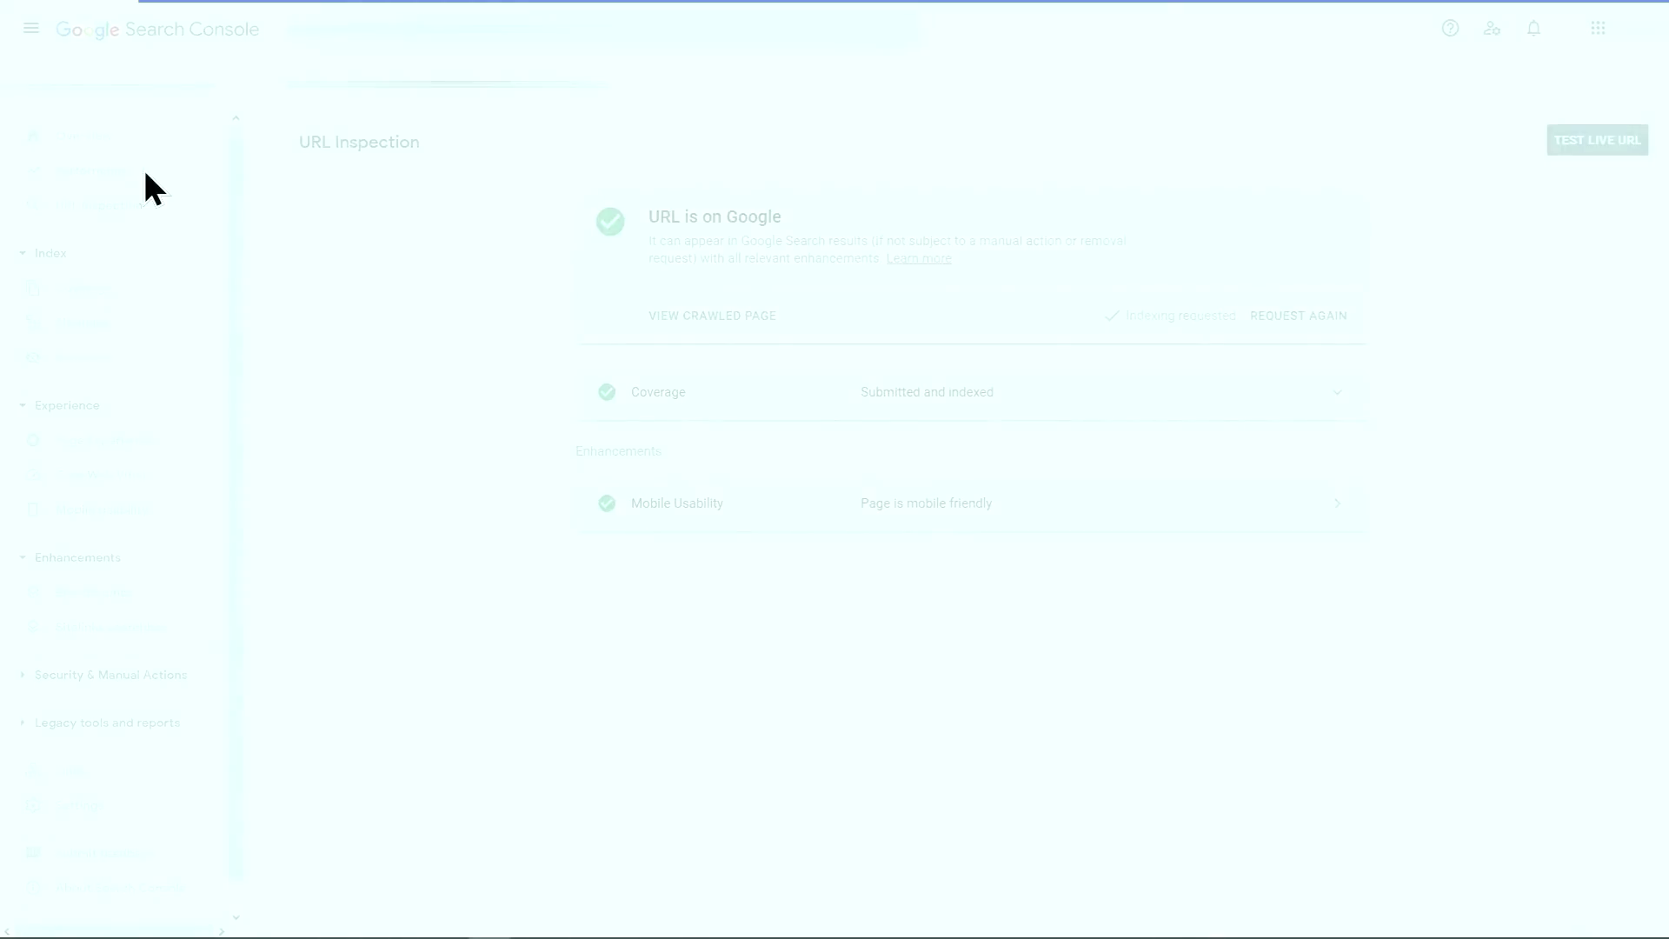
{"action": "left_click", "coordinate": [1308, 668]}
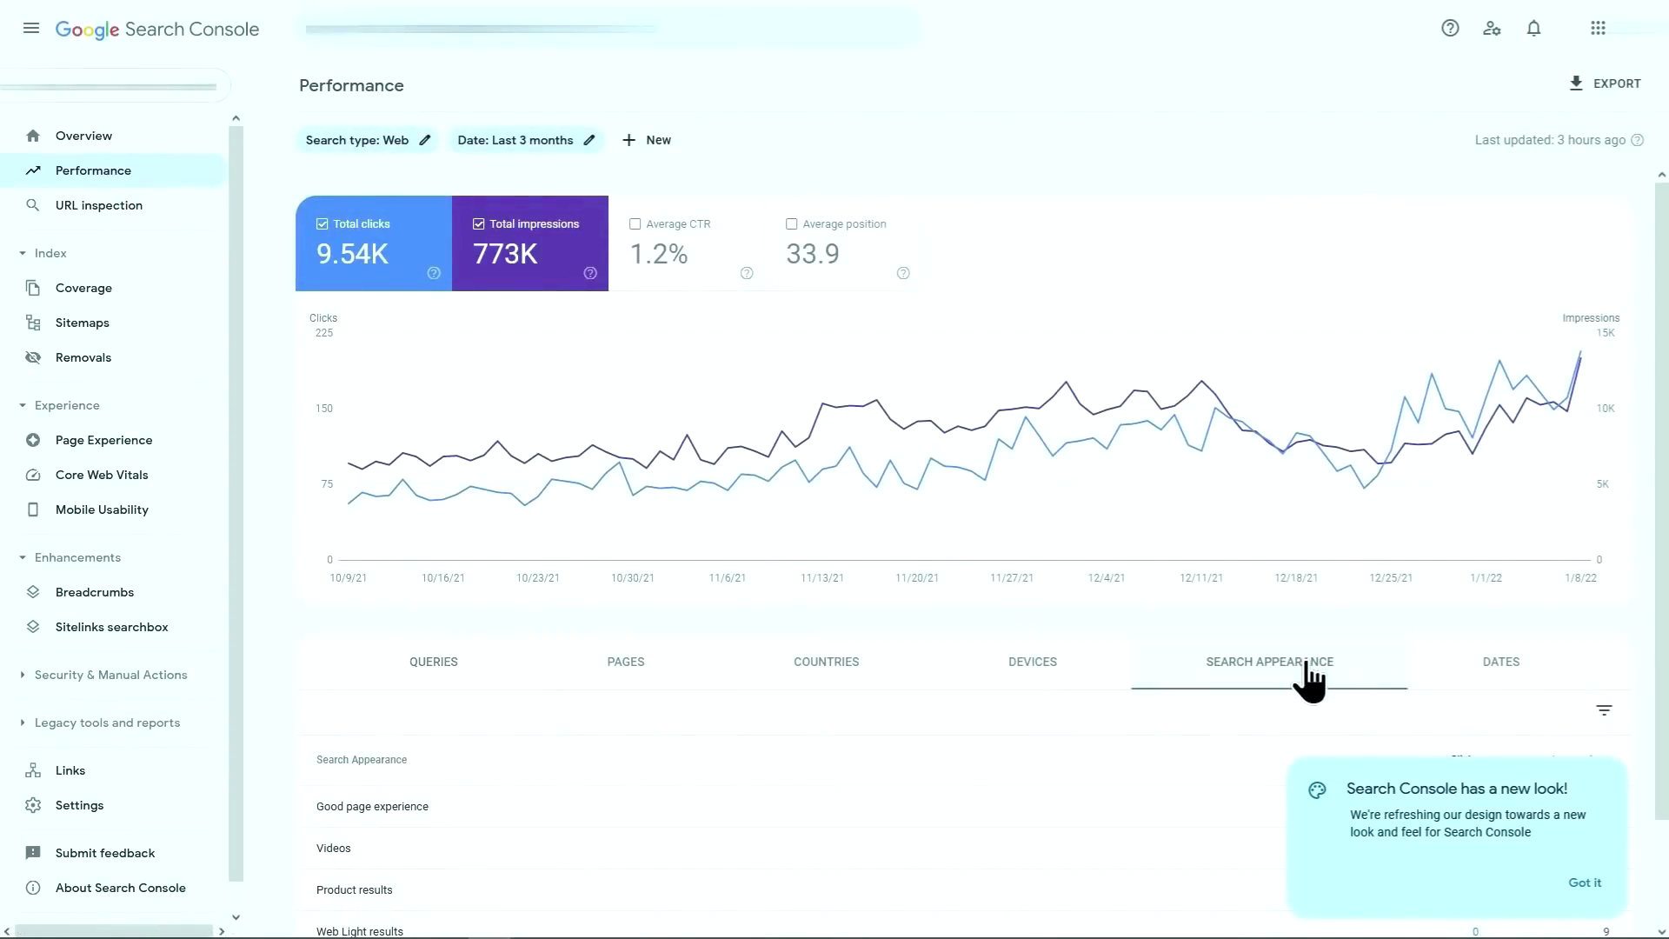
{"action": "scroll", "coordinate": [1304, 678], "scroll_direction": "down", "scroll_amount": 1}
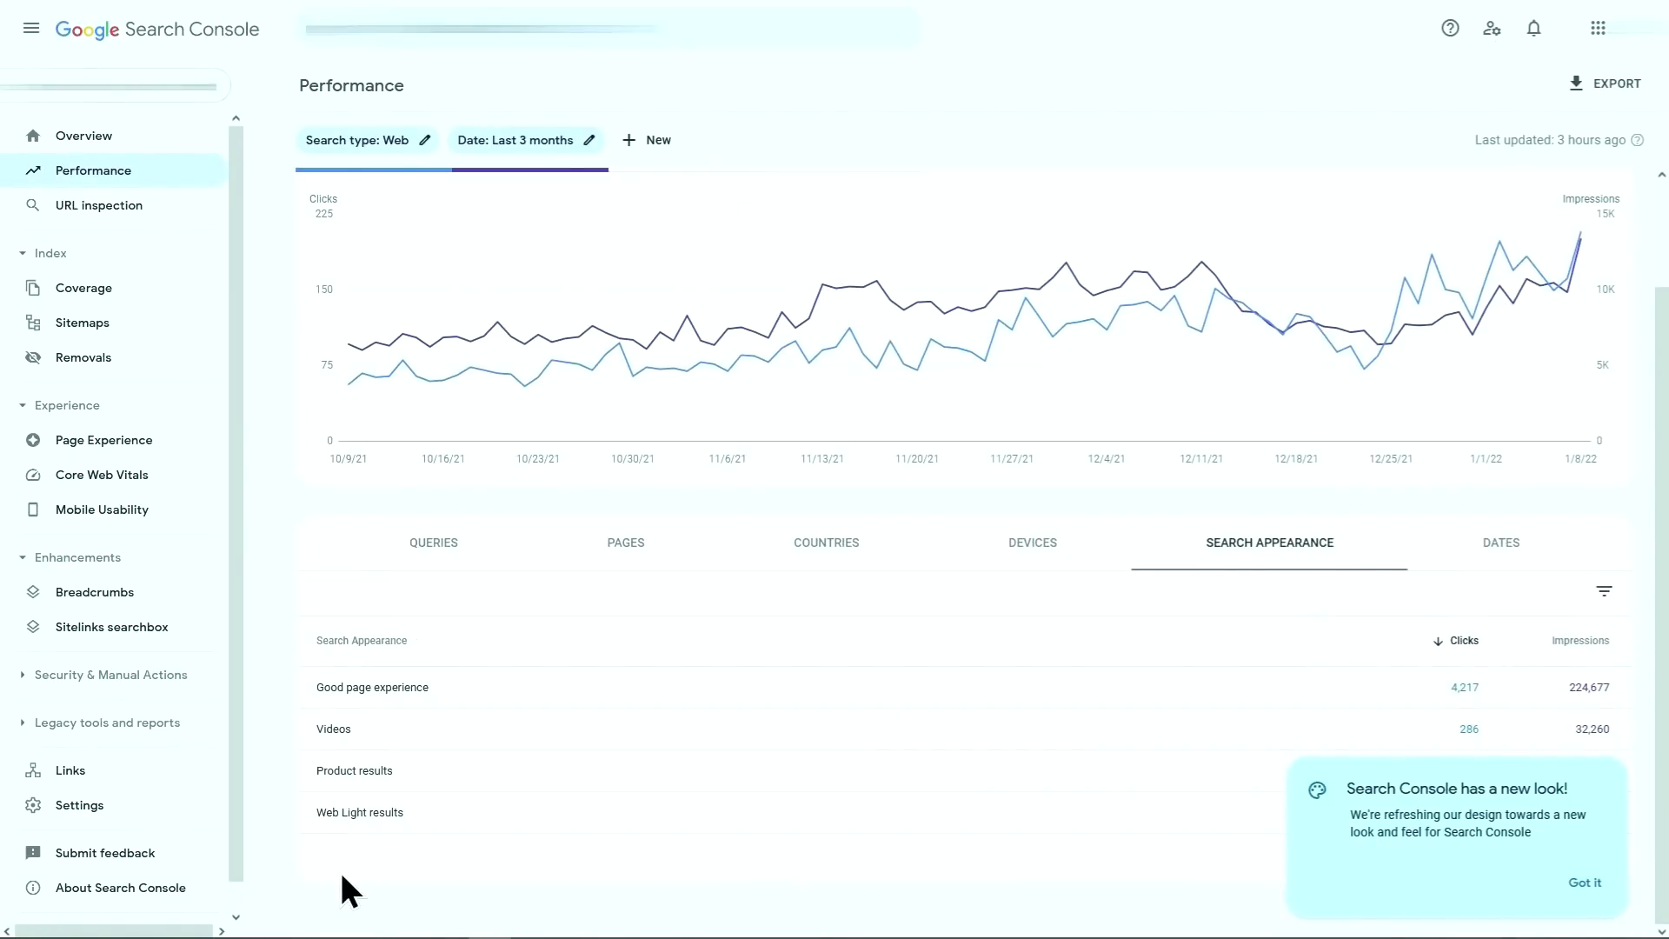
{"action": "left_click", "coordinate": [1585, 882]}
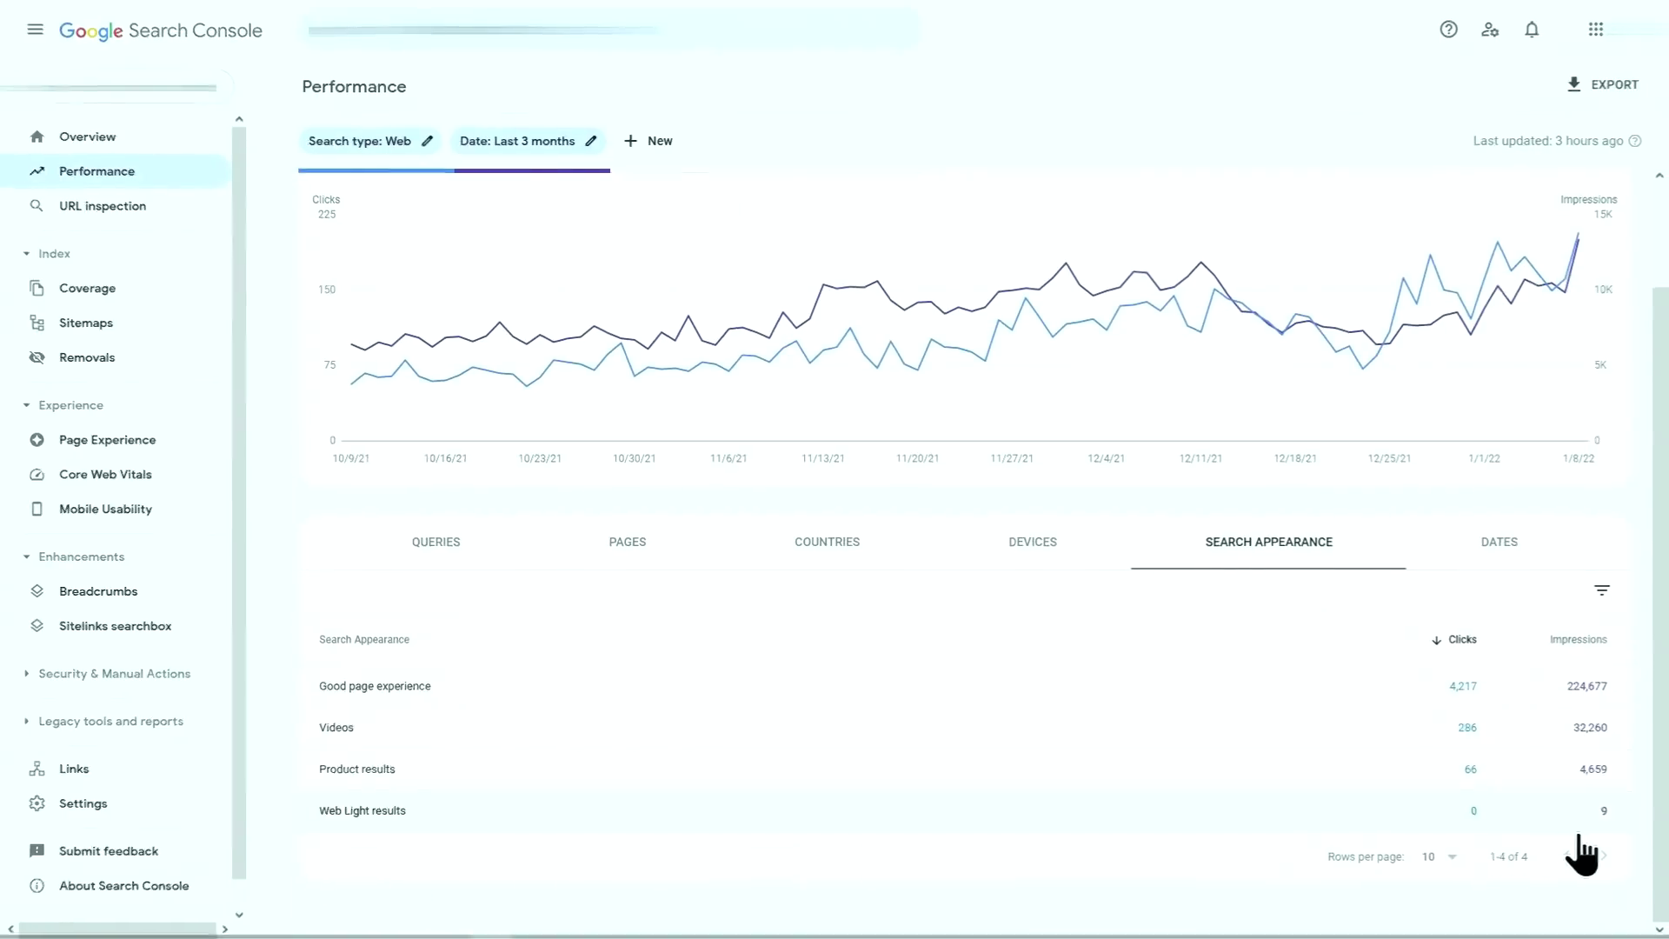